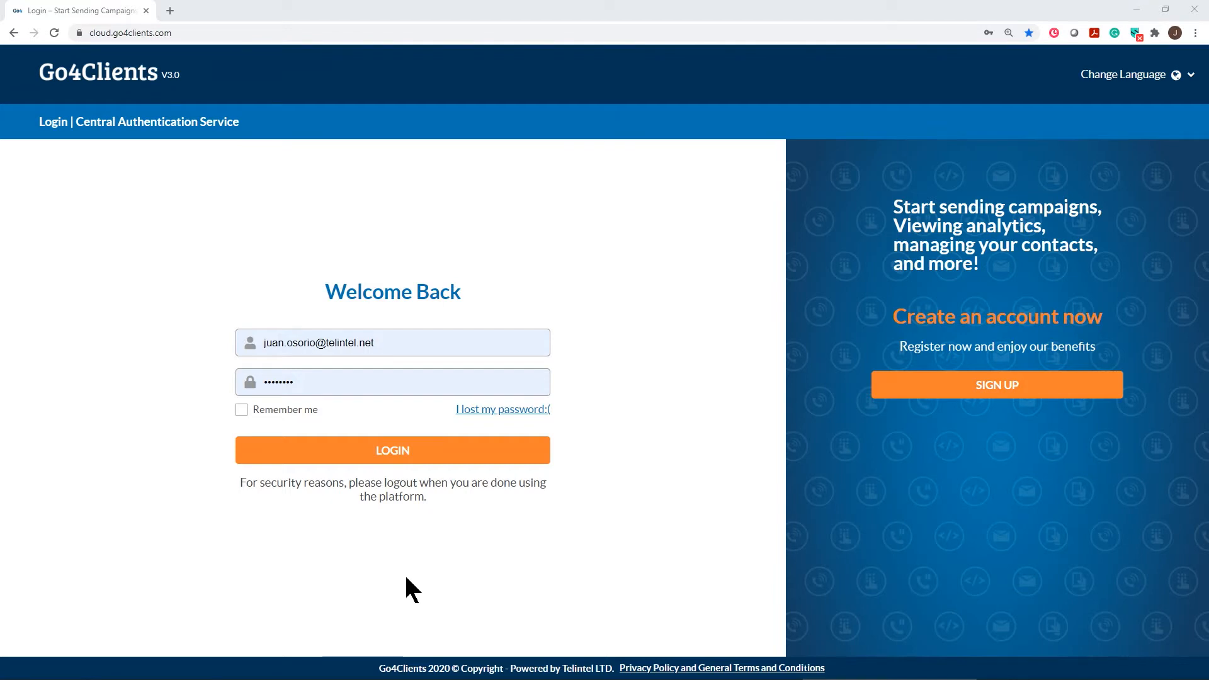
Log in to the account and start a new IVR voice campaign.
left_click(390, 454)
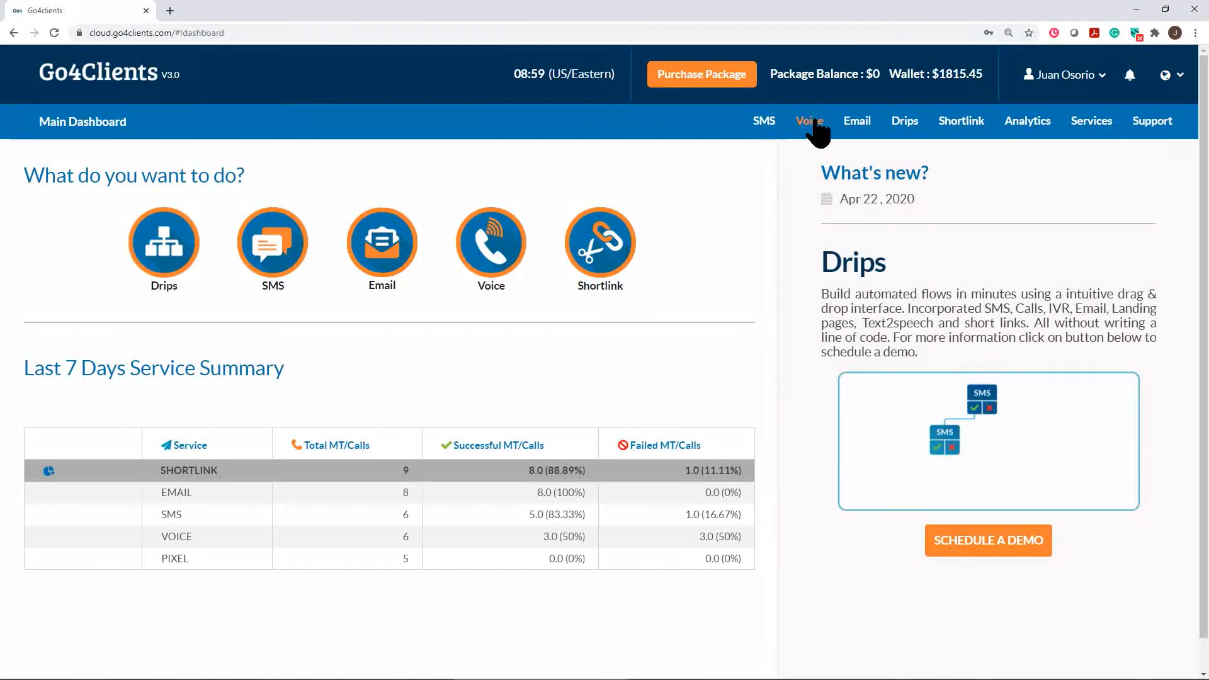
left_click(504, 261)
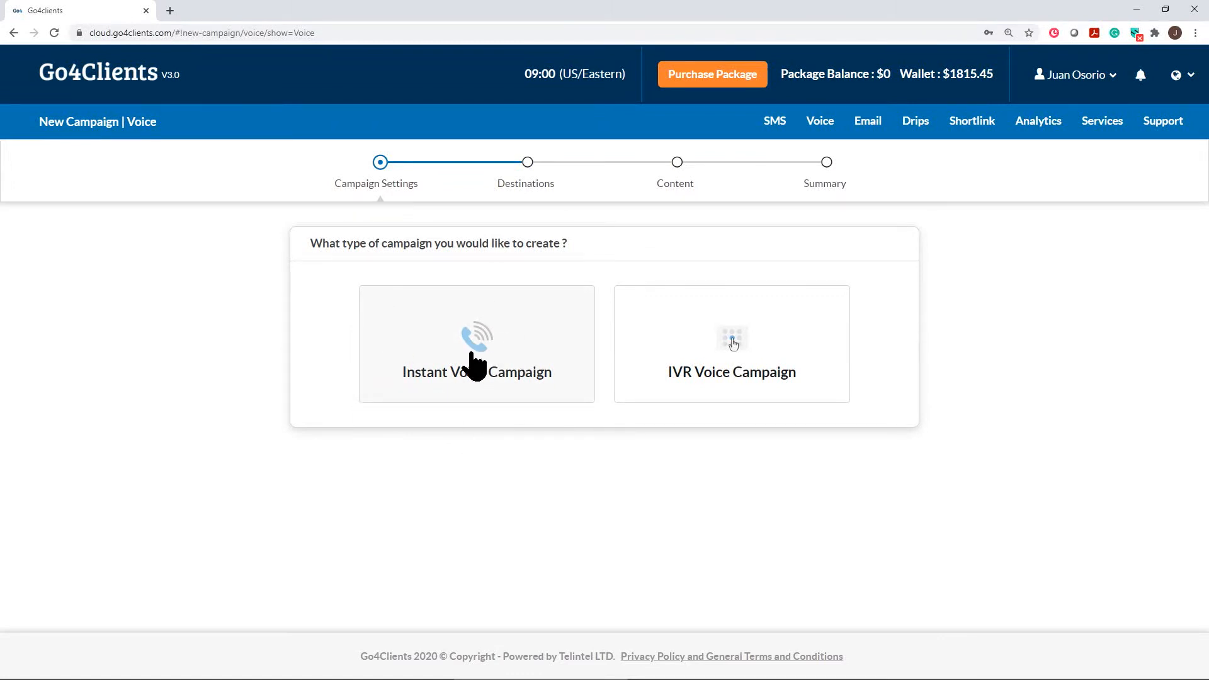
left_click(732, 345)
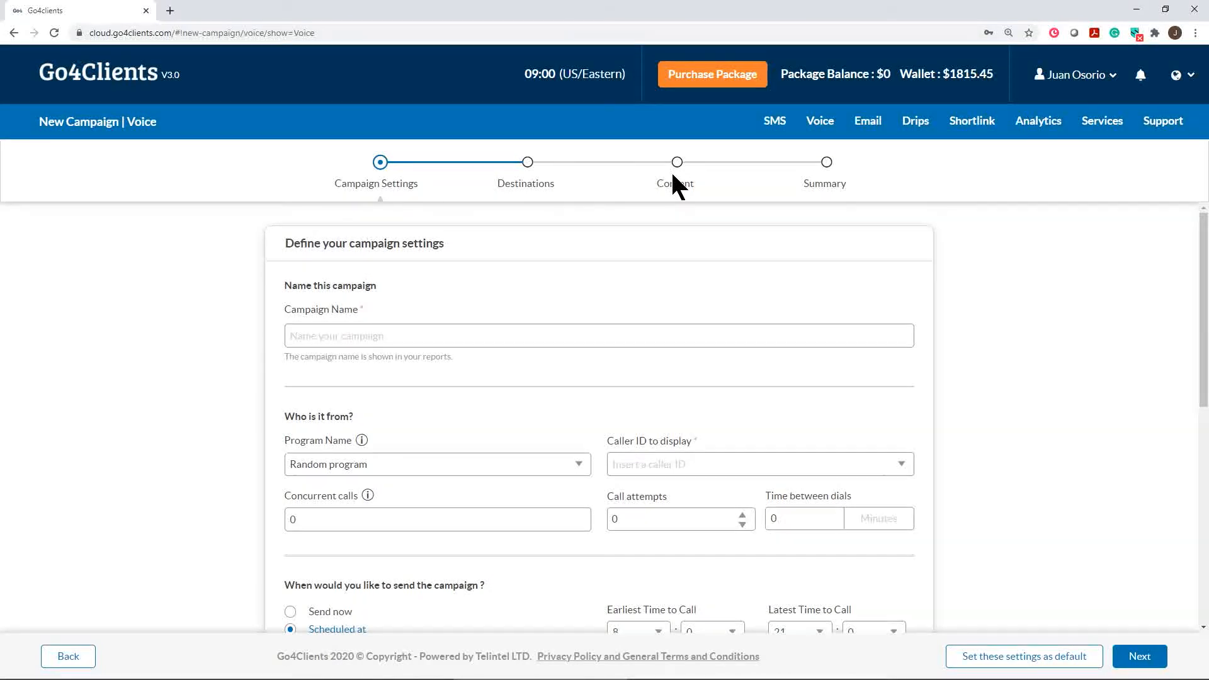
Name the campaign "Testing IVR".
left_click(325, 335)
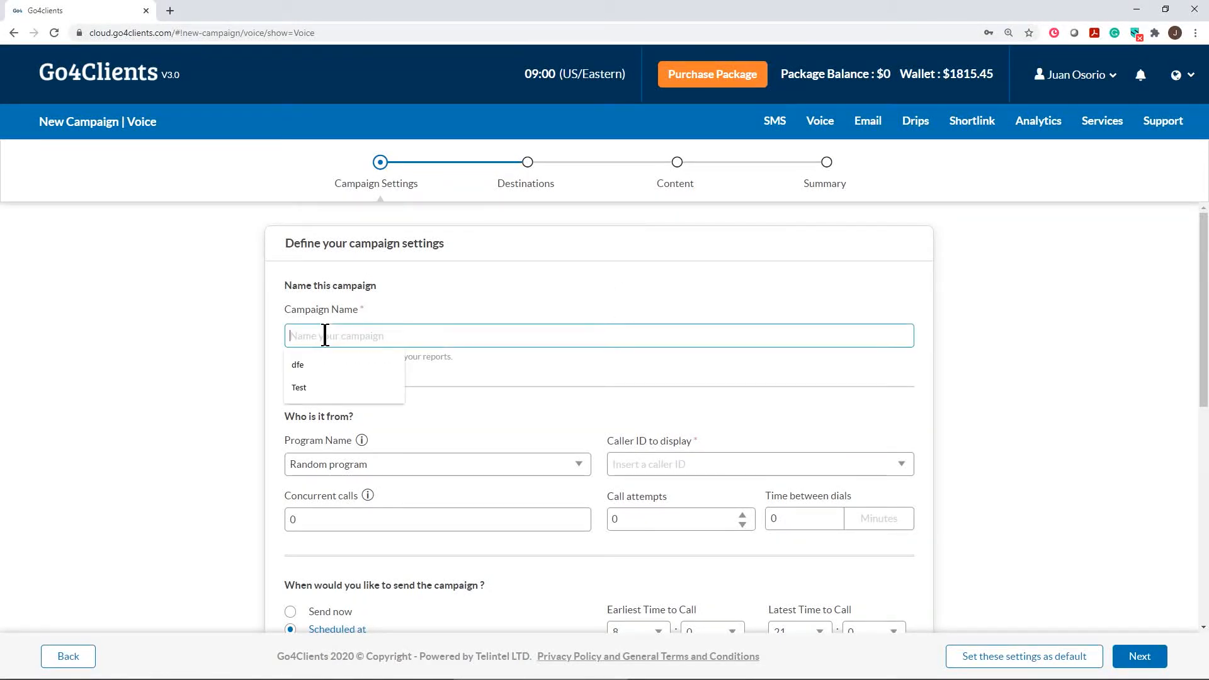
type("Testi")
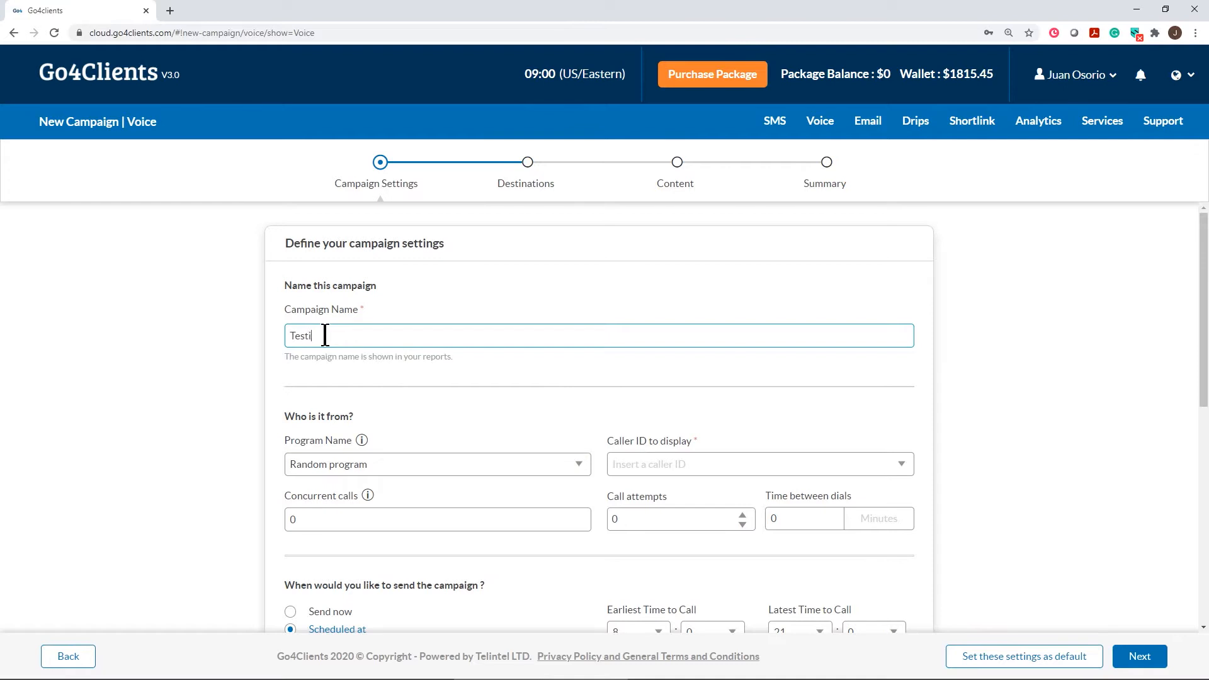
type("ng VR")
Choose Random program as the program name and enter a custom phone number as the caller ID to display.
scroll(491, 464, "down", 1)
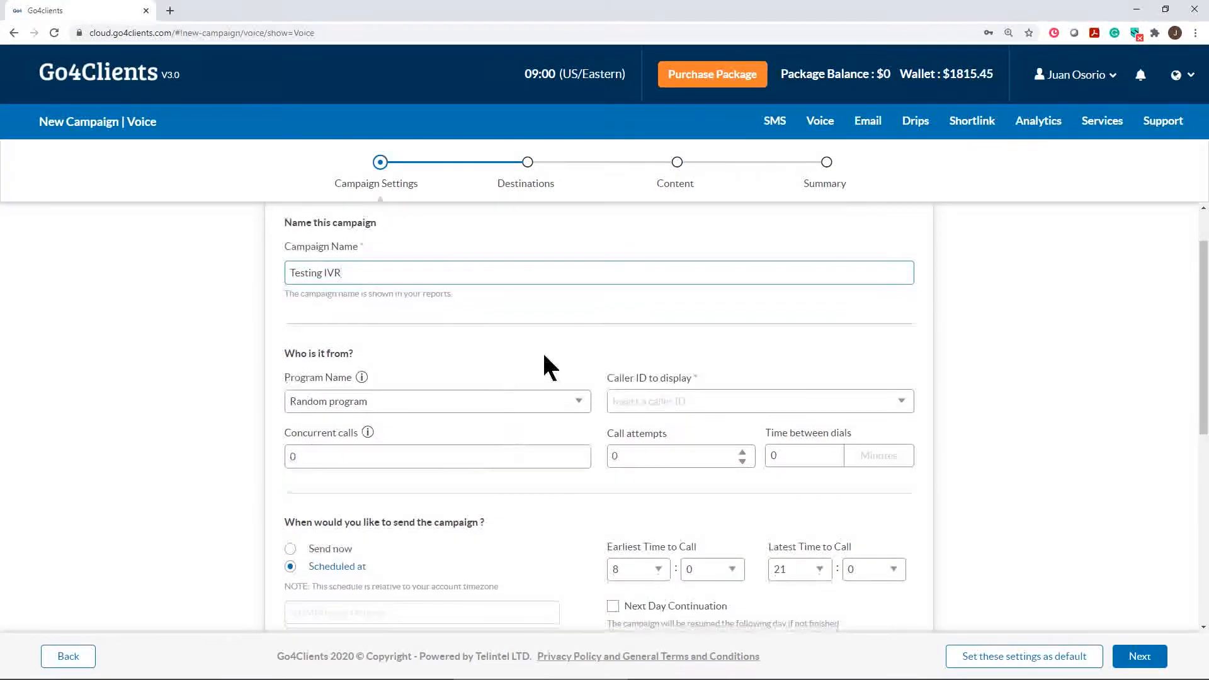
left_click(579, 406)
left_click(350, 435)
left_click(677, 409)
left_click(690, 430)
left_click(640, 408)
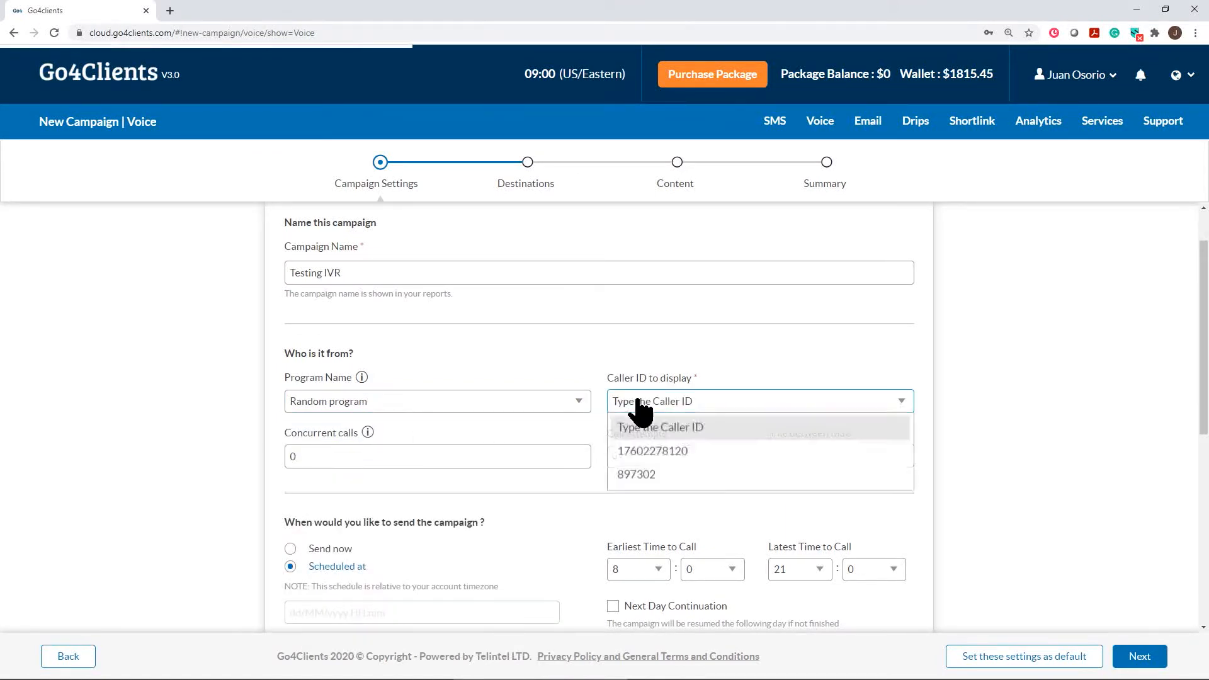
left_click(709, 409)
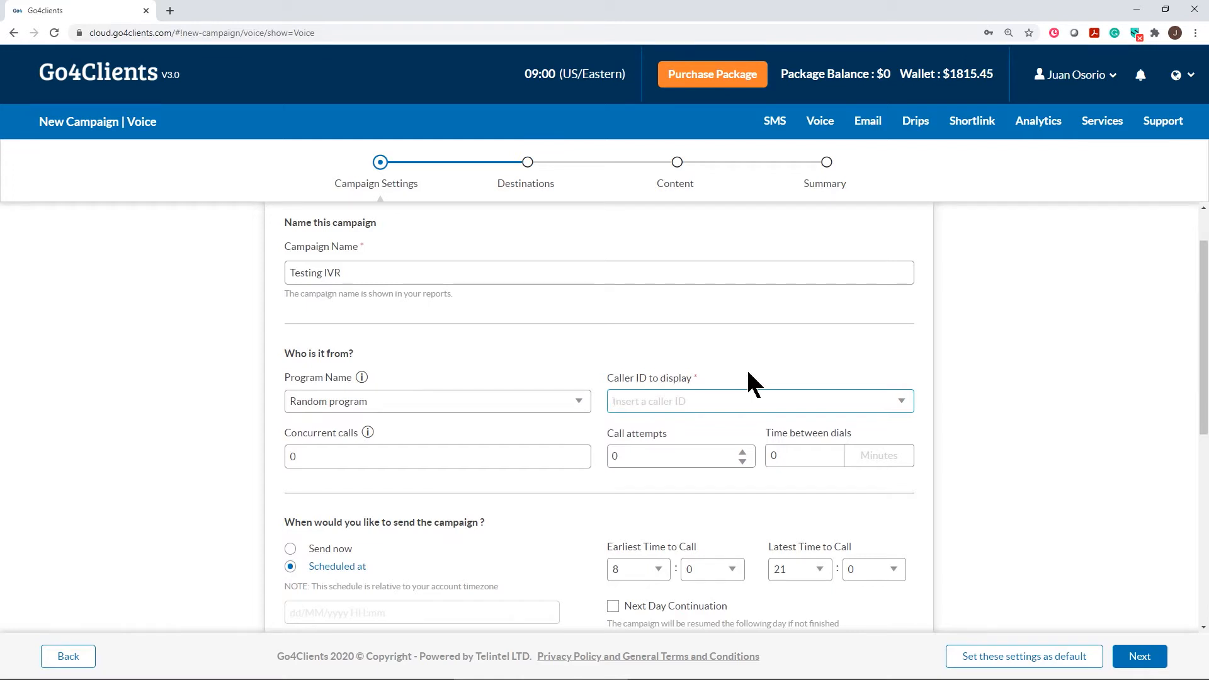
type("954555")
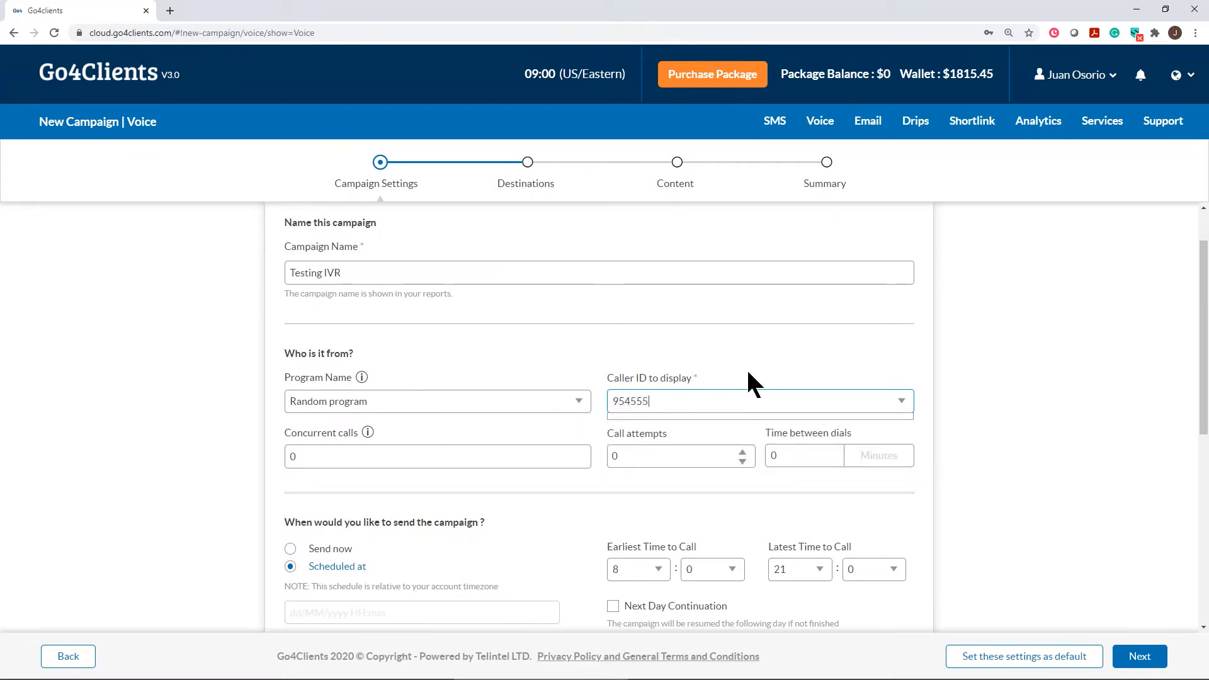
type("5454")
Set concurrent calls to 50, call attempts to 2 and the time between dials to 15 minutes.
left_click(292, 459)
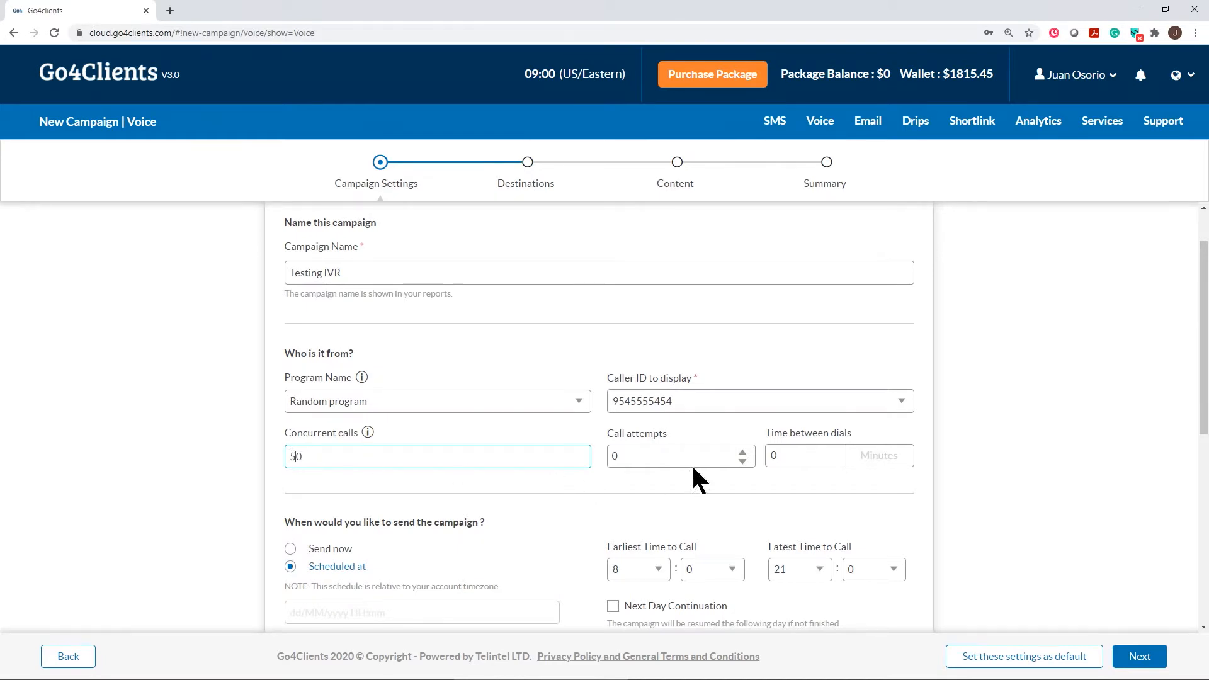
left_click(743, 452)
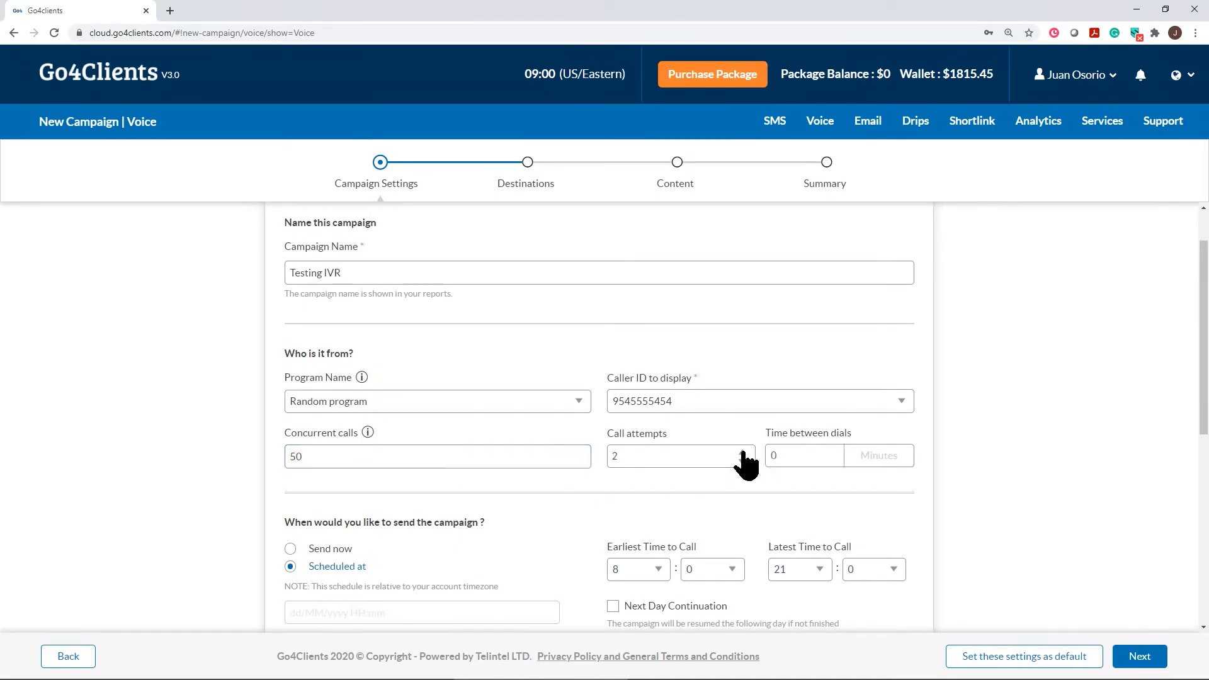
double_click(778, 456)
type("15")
key("Tab")
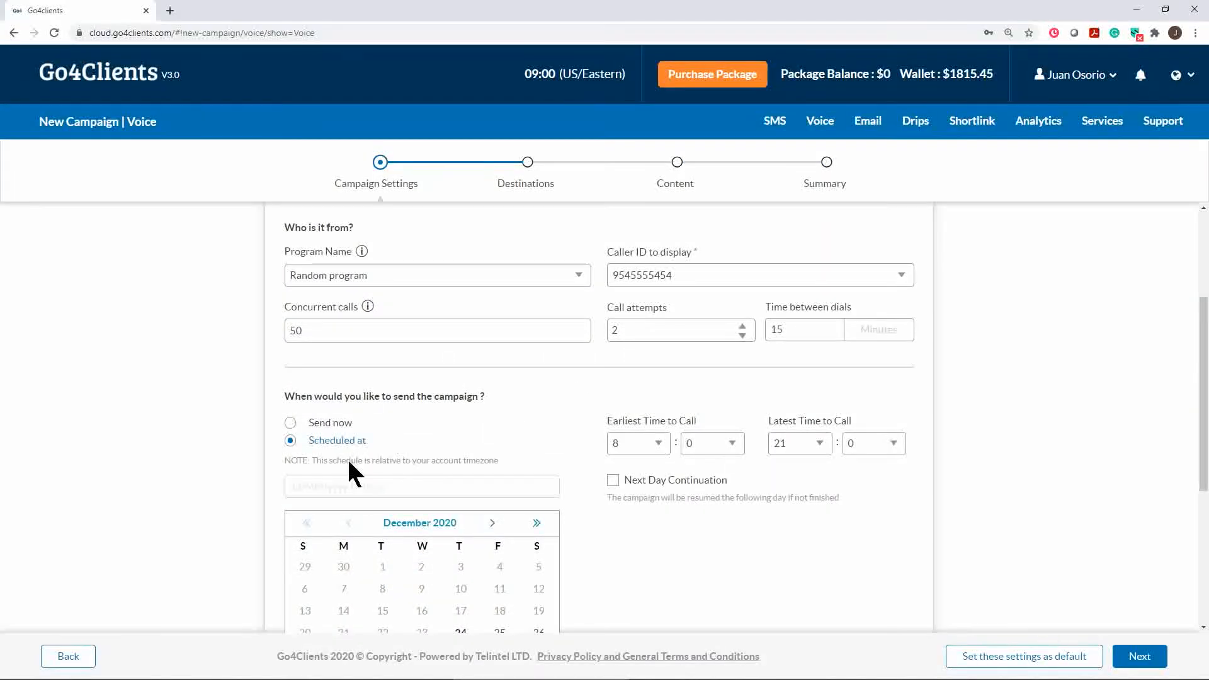
Set the campaign to send now and continue to the destinations stage.
scroll(365, 403, "down", 2)
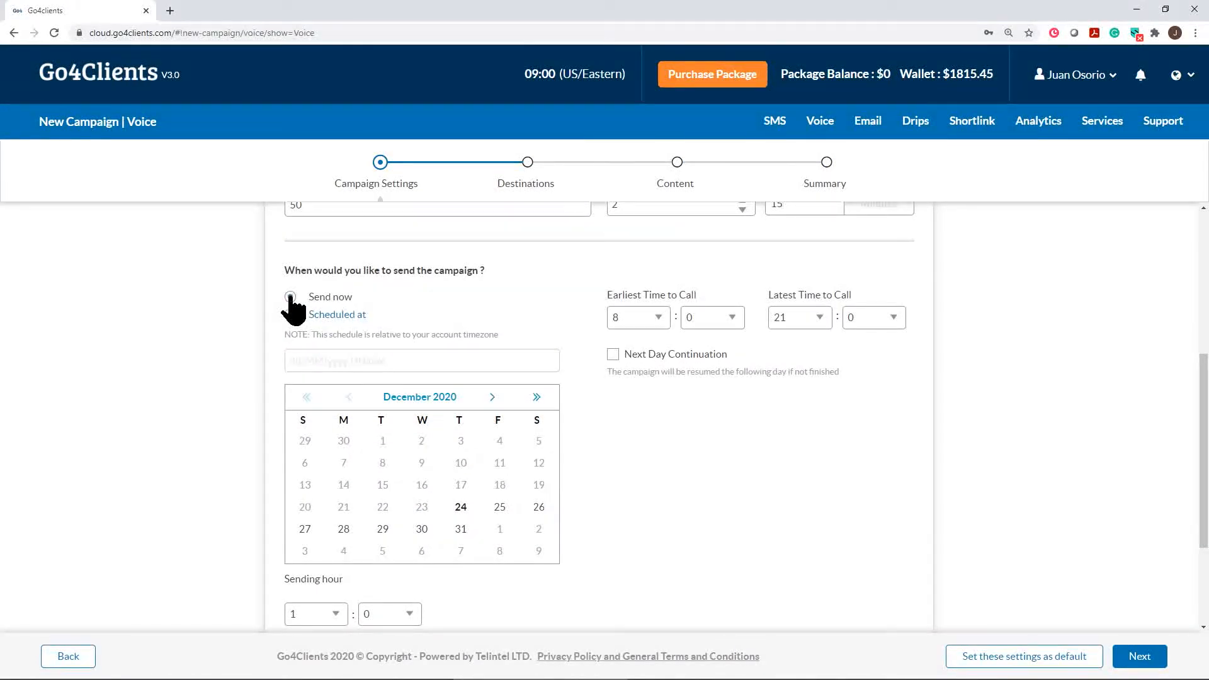
left_click(291, 297)
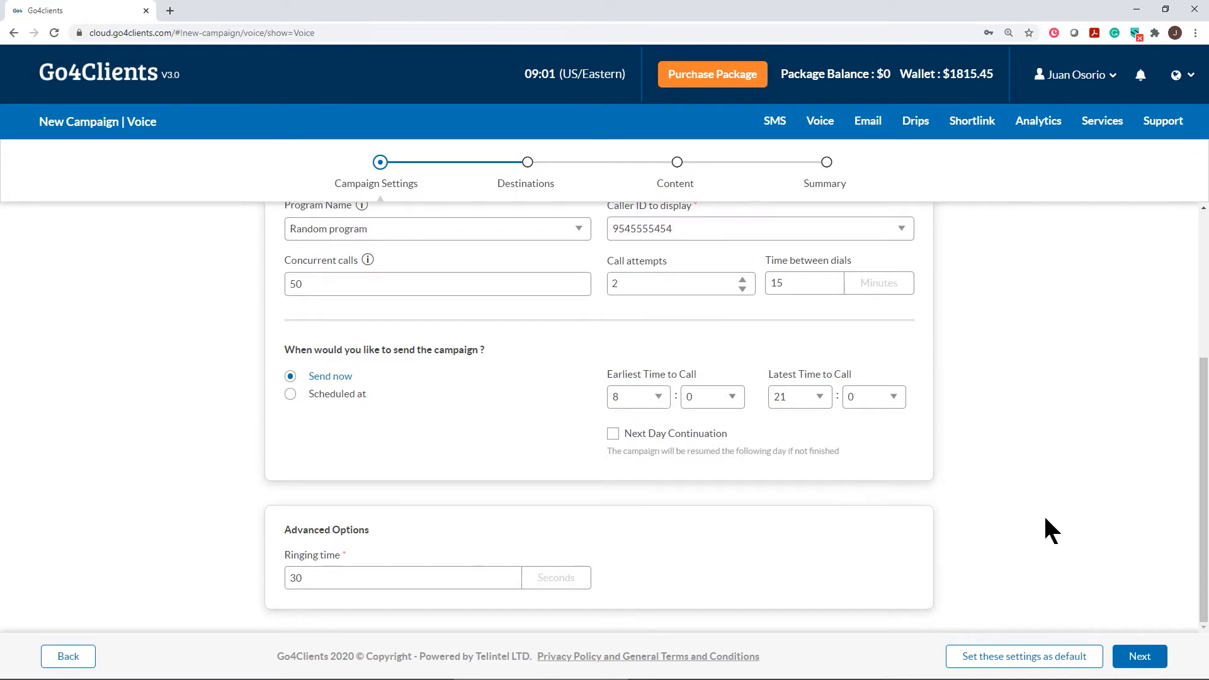
left_click(1142, 657)
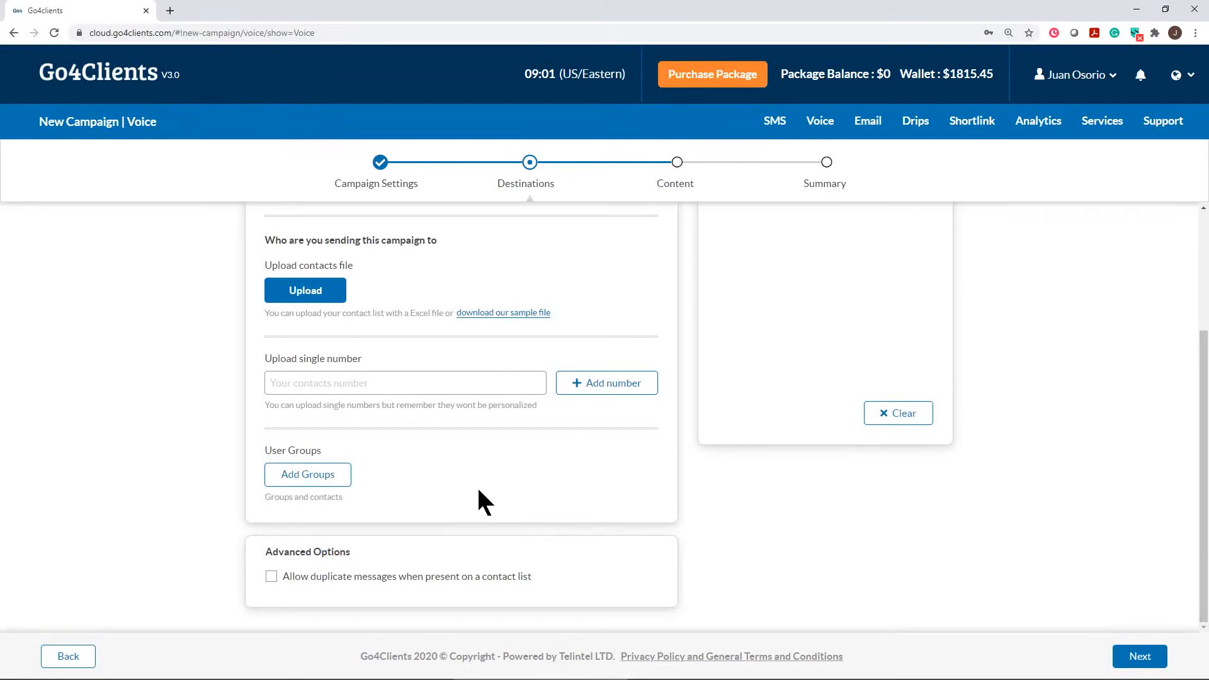
Upload the contacts file "Personalized demo Orig" from the Desktop and continue to the content stage.
left_click(288, 292)
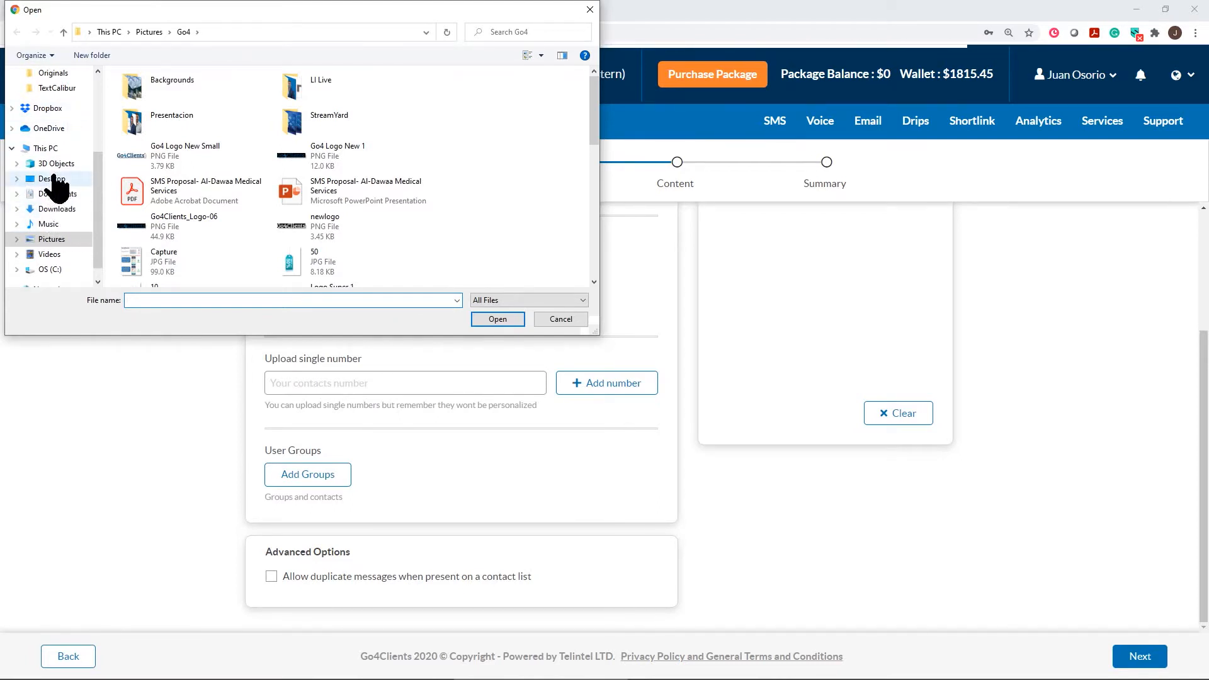
left_click(53, 179)
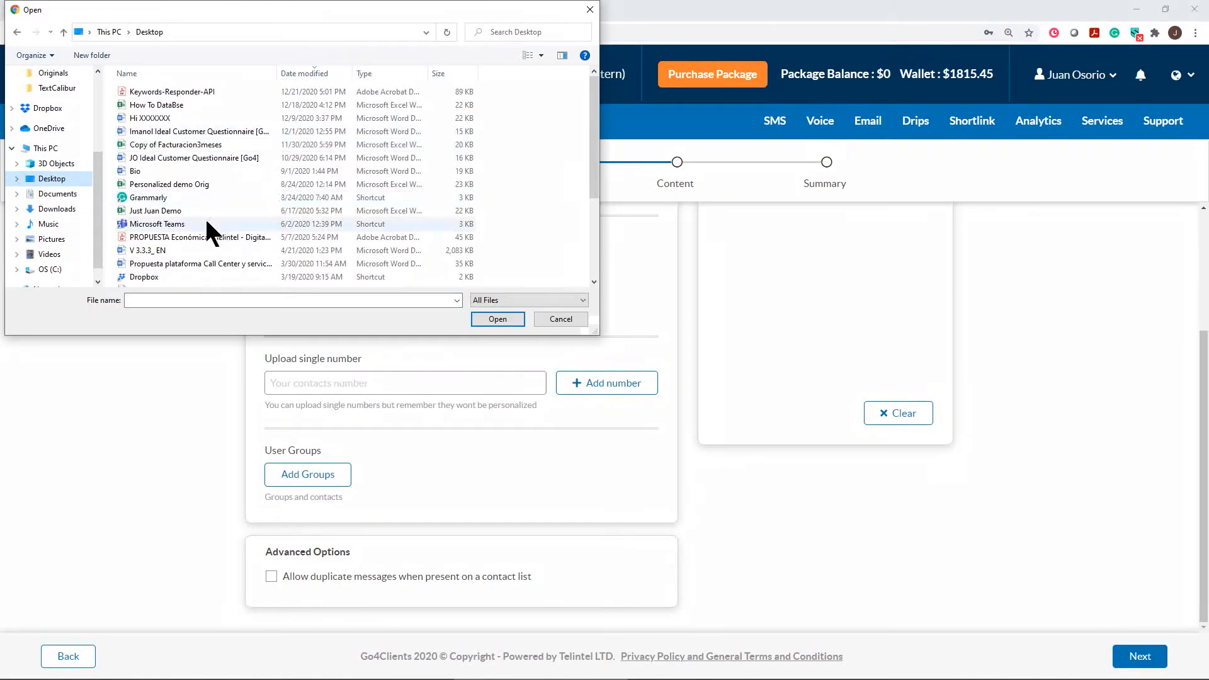
double_click(170, 184)
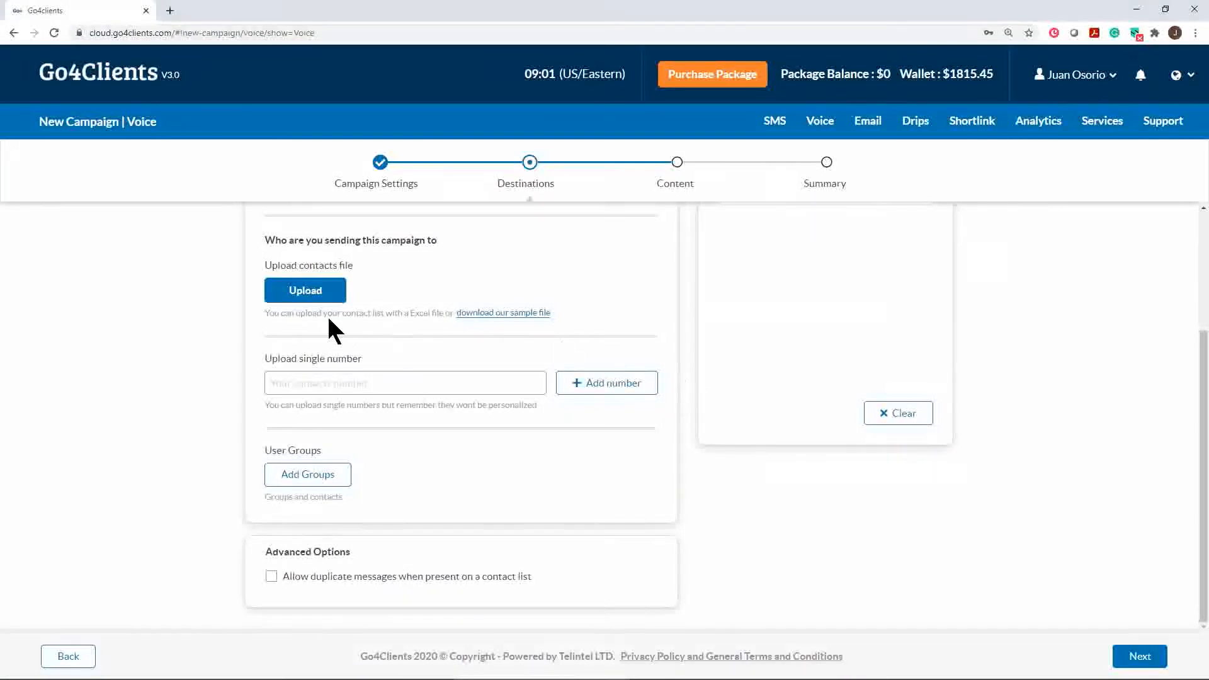
left_click(309, 295)
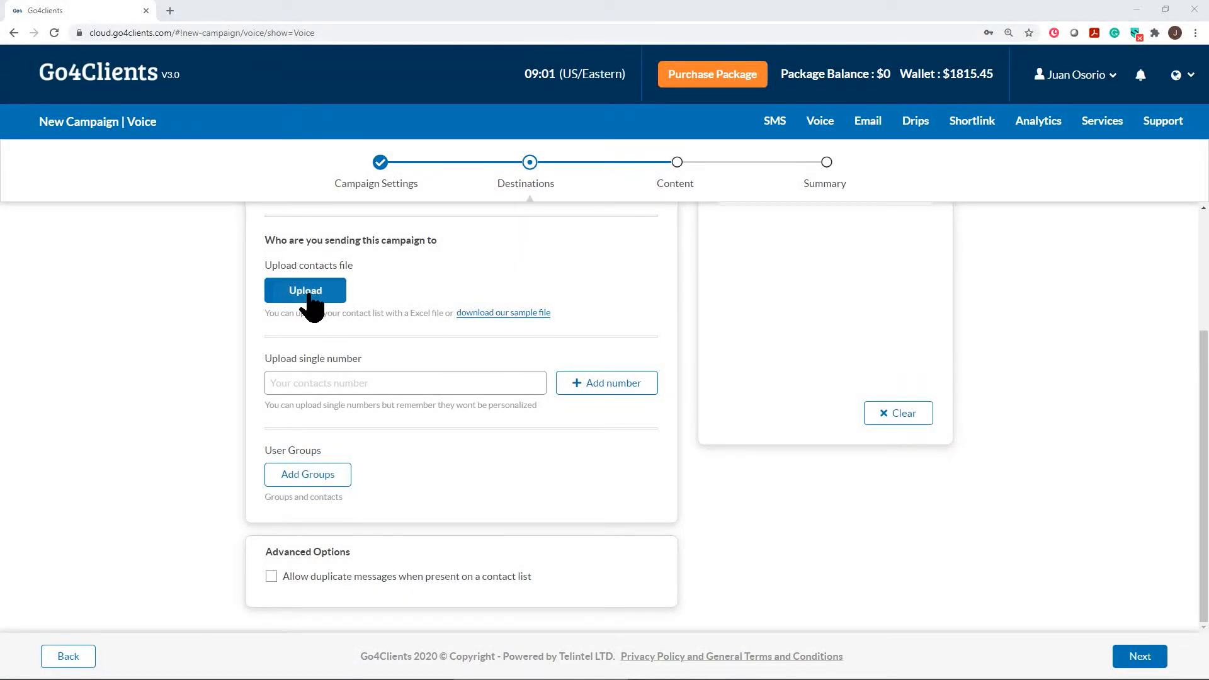
left_click(560, 319)
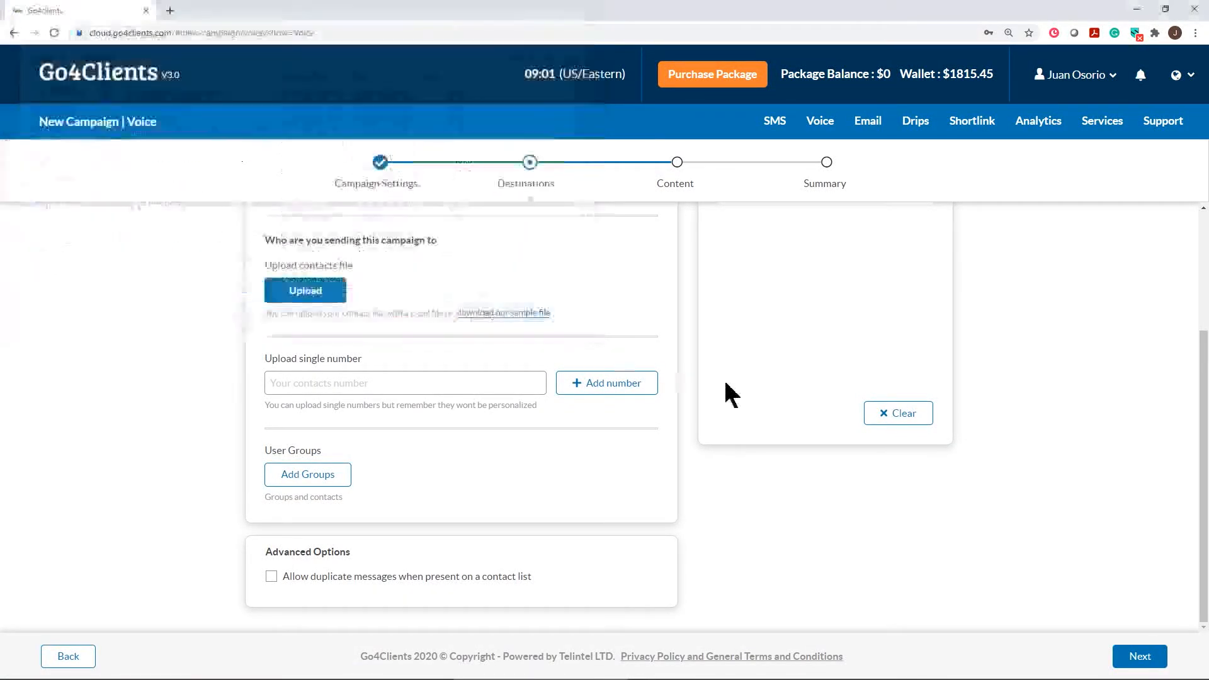
scroll(832, 372, "down", 3)
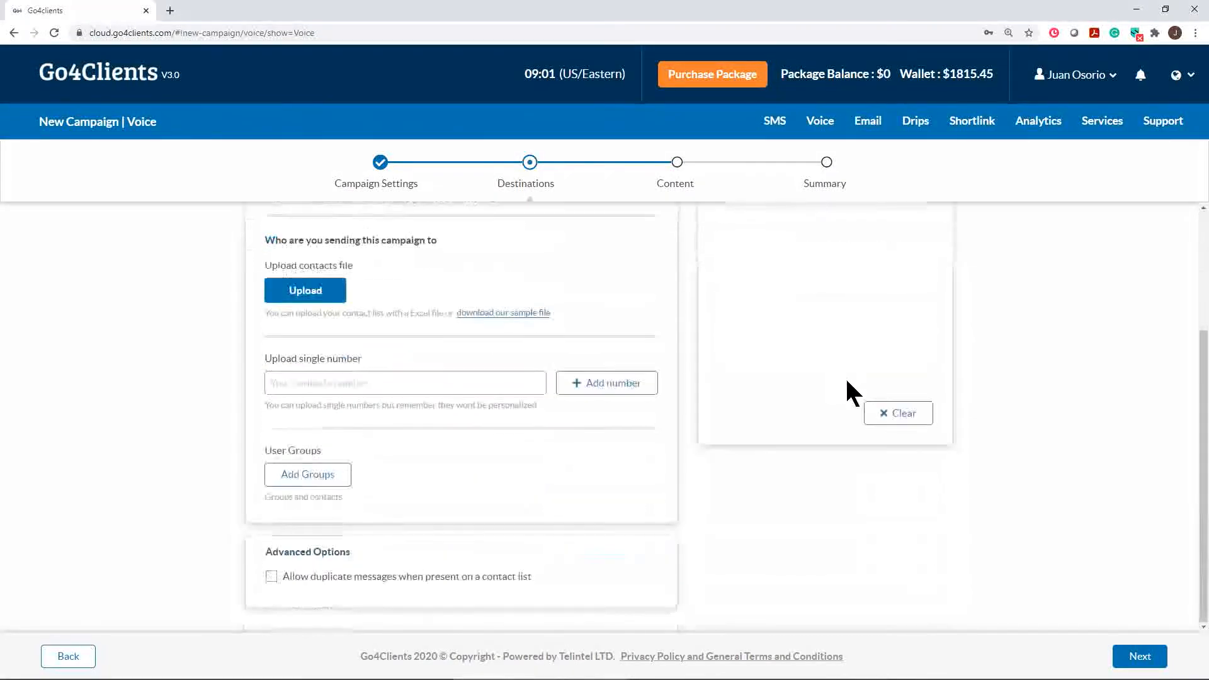
left_click(1139, 660)
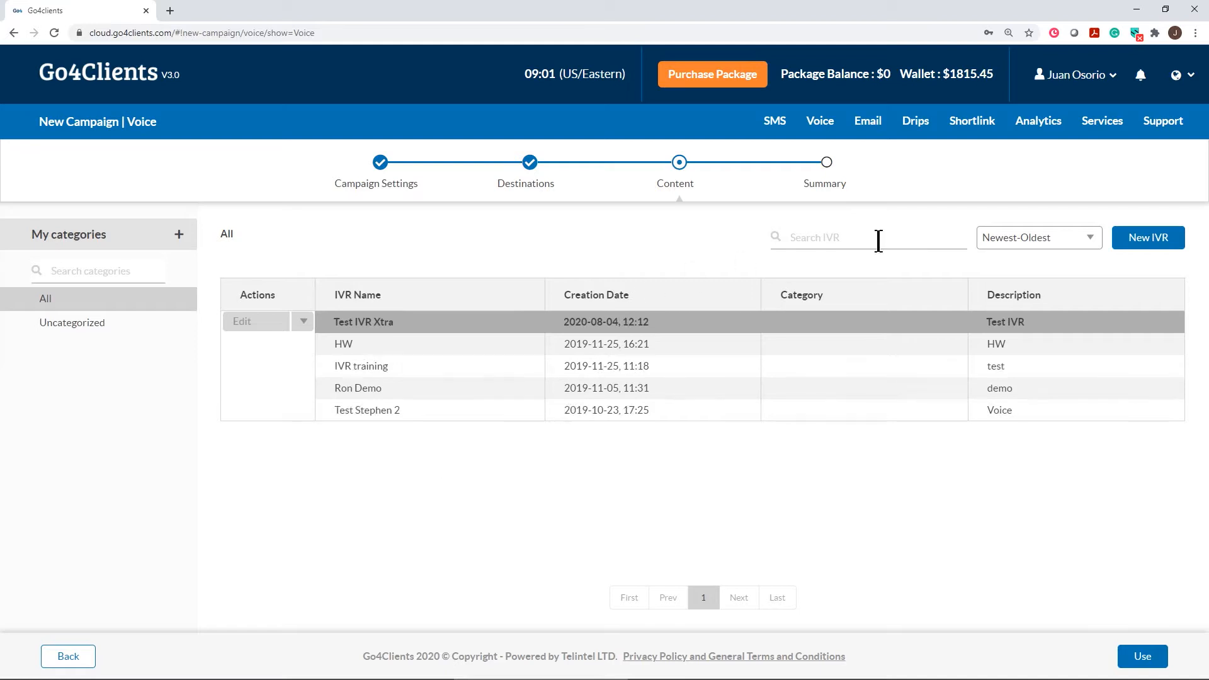
Create a new IVR named "Test IVR" with the description "Testing IVR", leaving the category empty.
left_click(1147, 246)
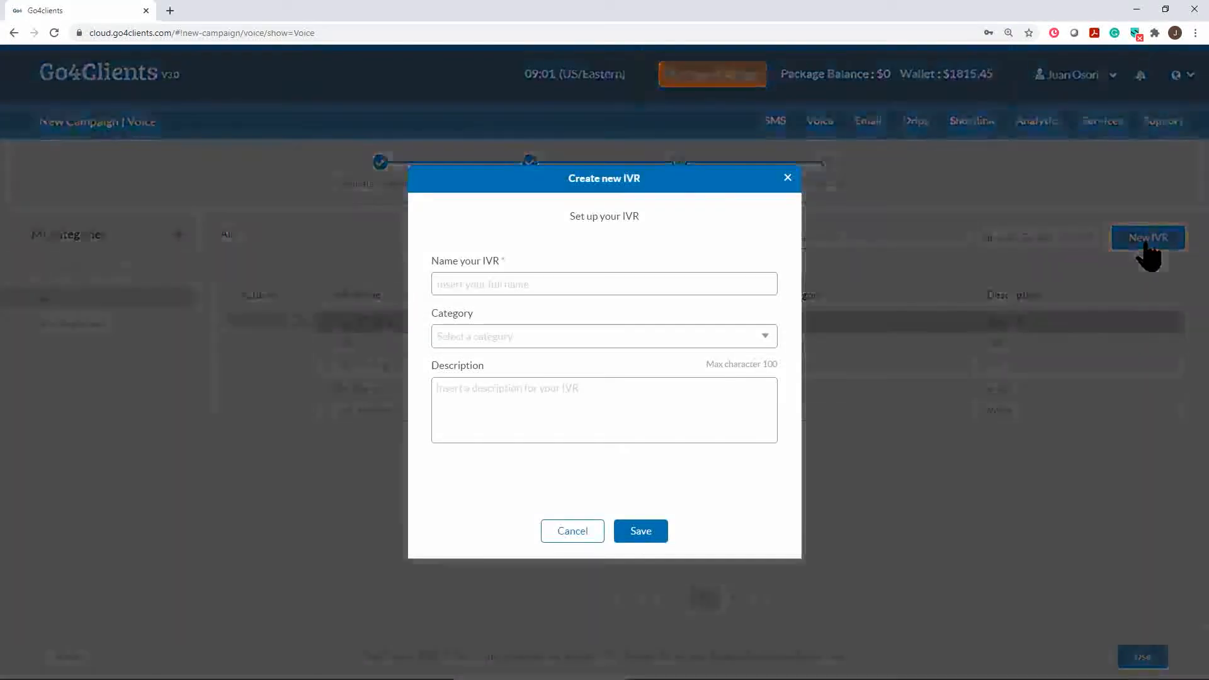
left_click(455, 282)
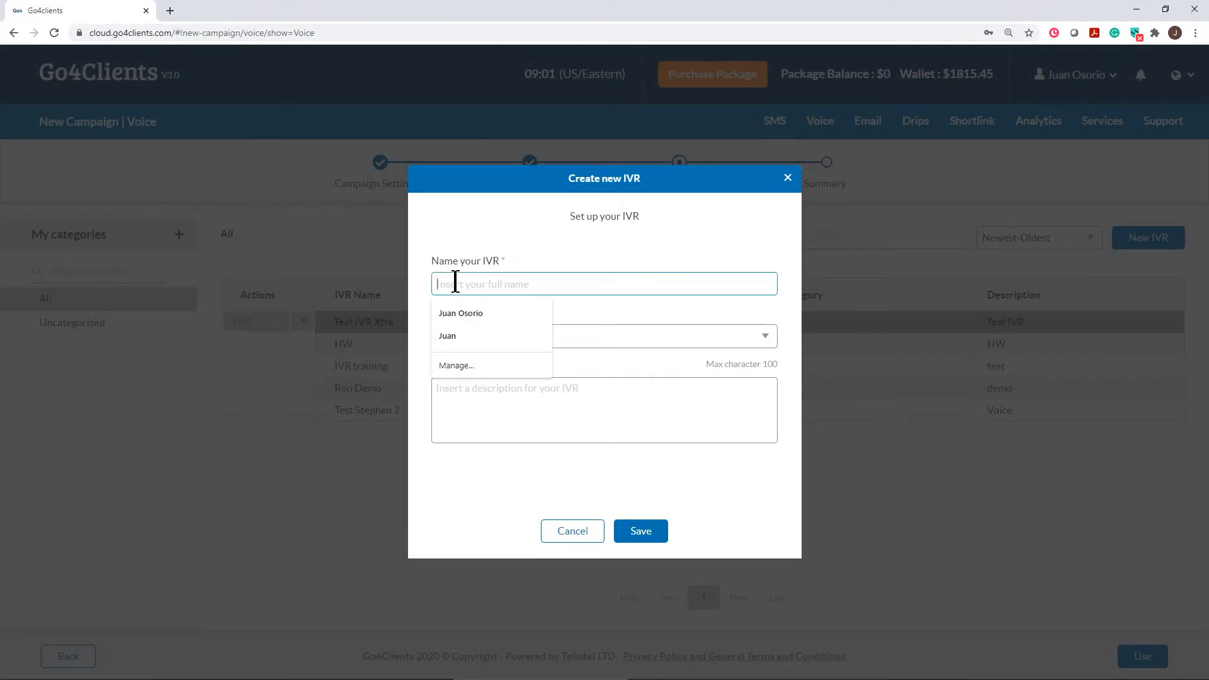
type("Test IVR")
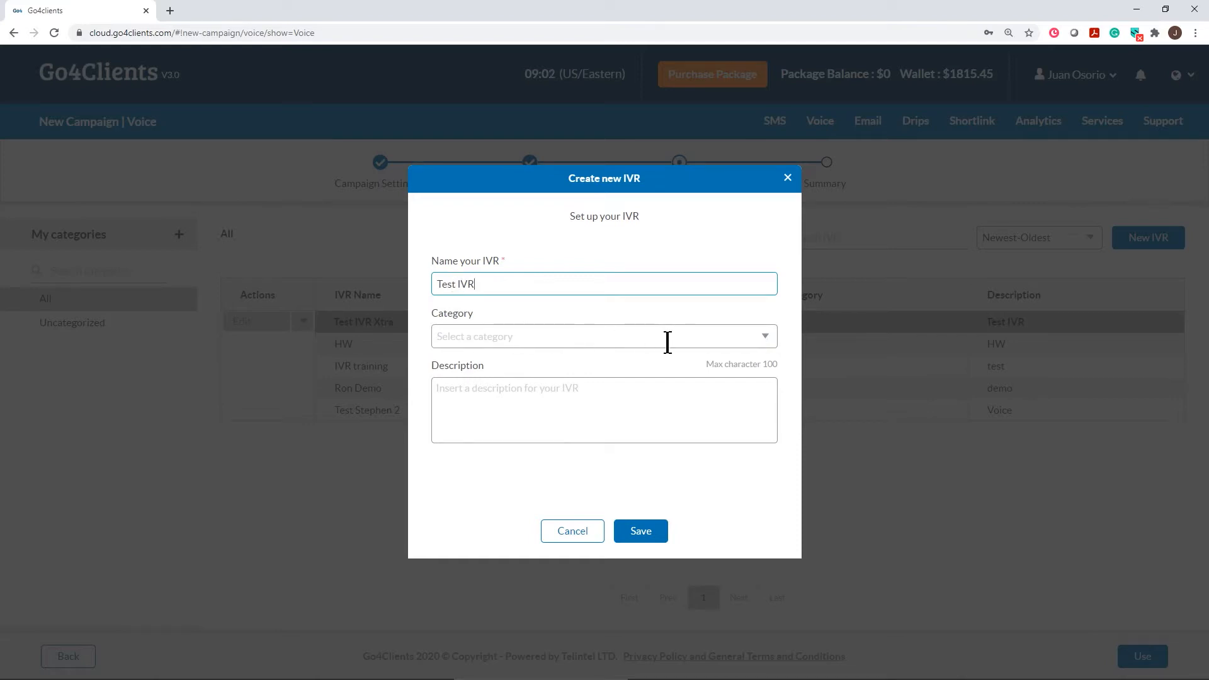
left_click(764, 337)
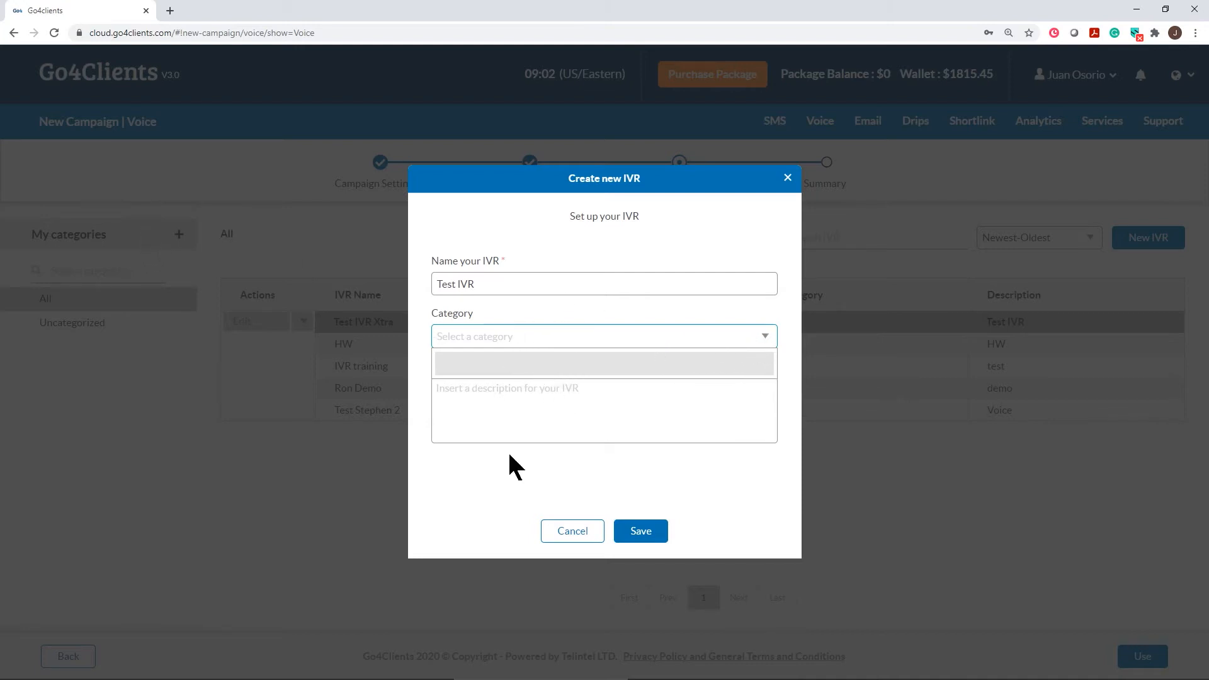
left_click(492, 479)
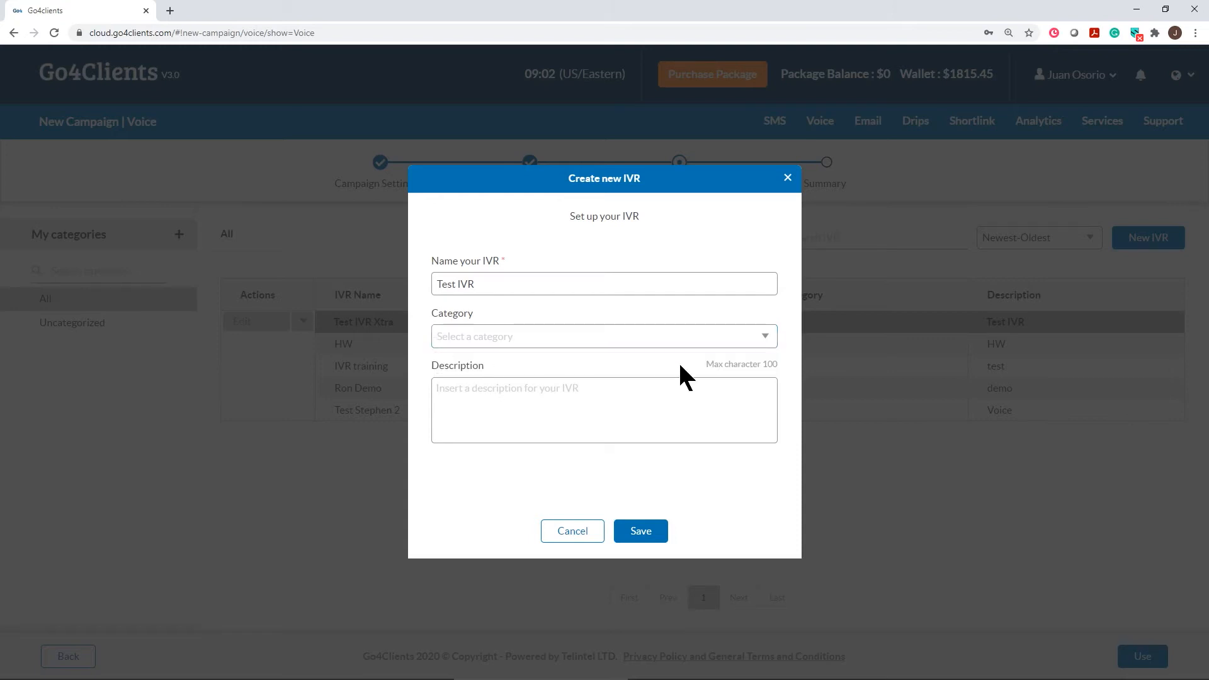
left_click(444, 390)
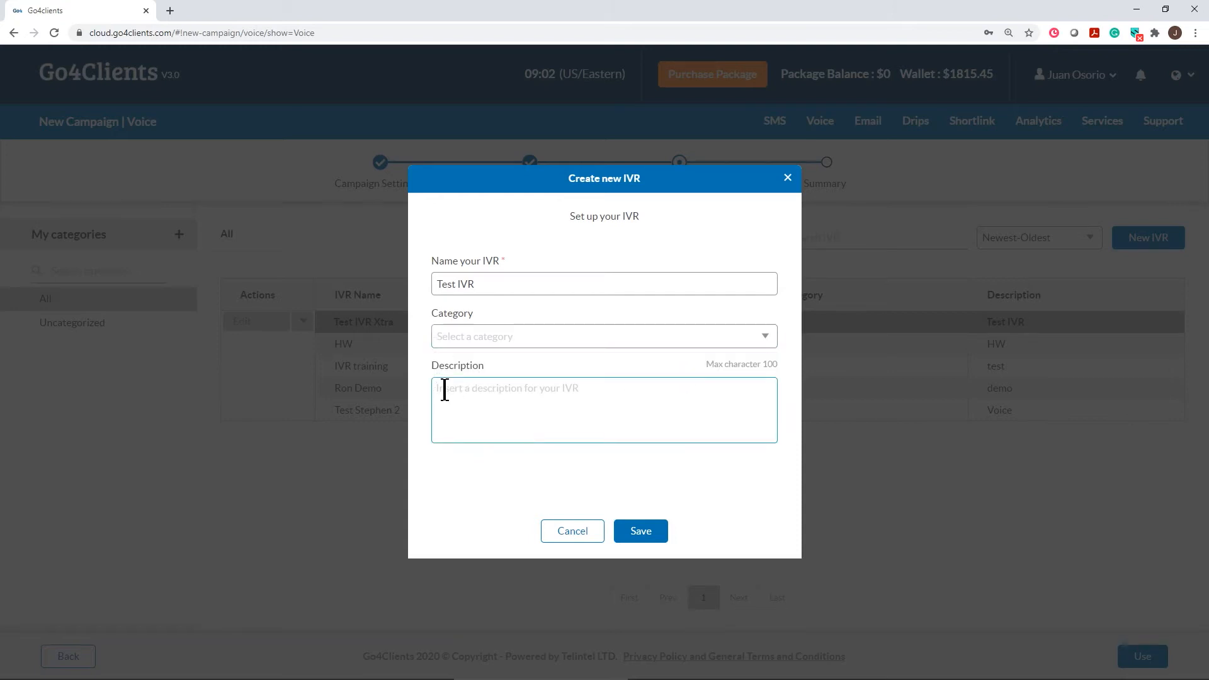
type("Testing IVR")
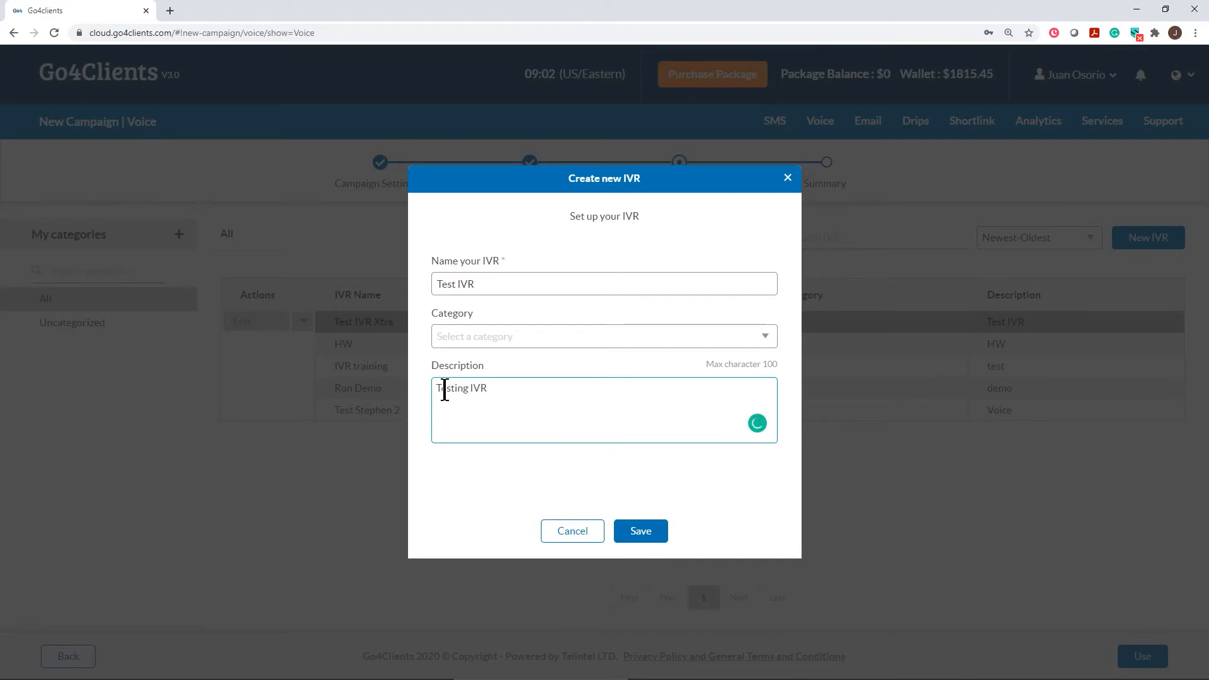
left_click(654, 535)
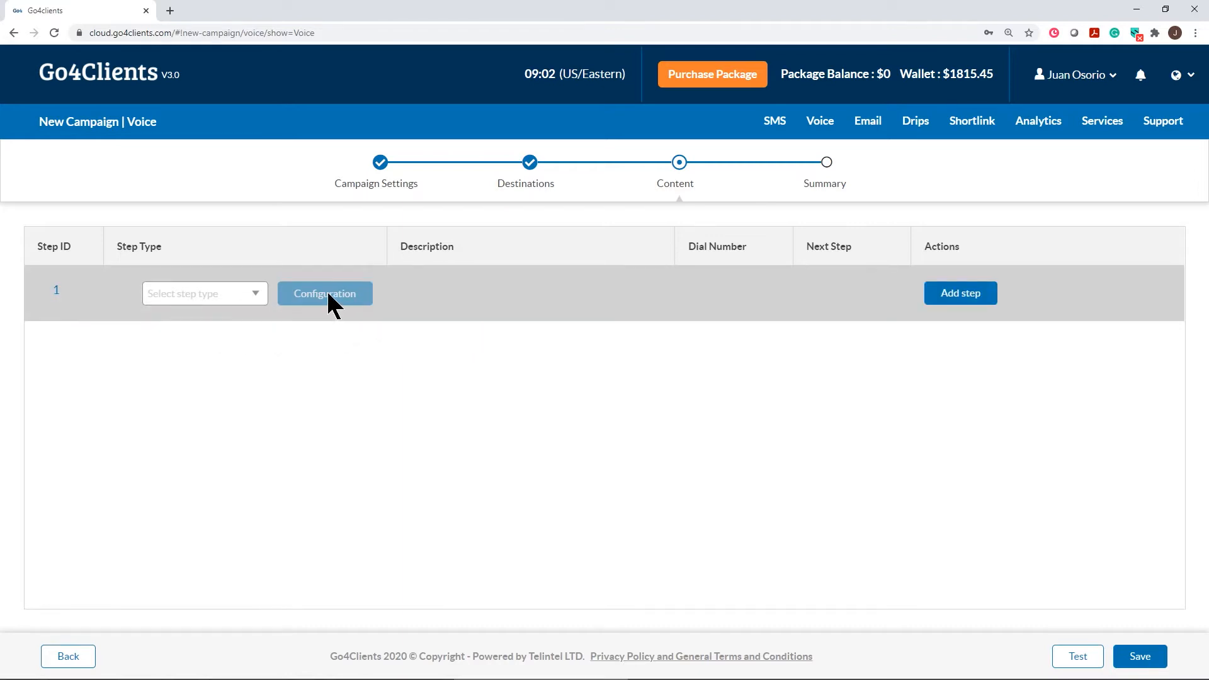
Set the first IVR step's type to Personalized audio and open the audio editor from its configuration.
left_click(256, 294)
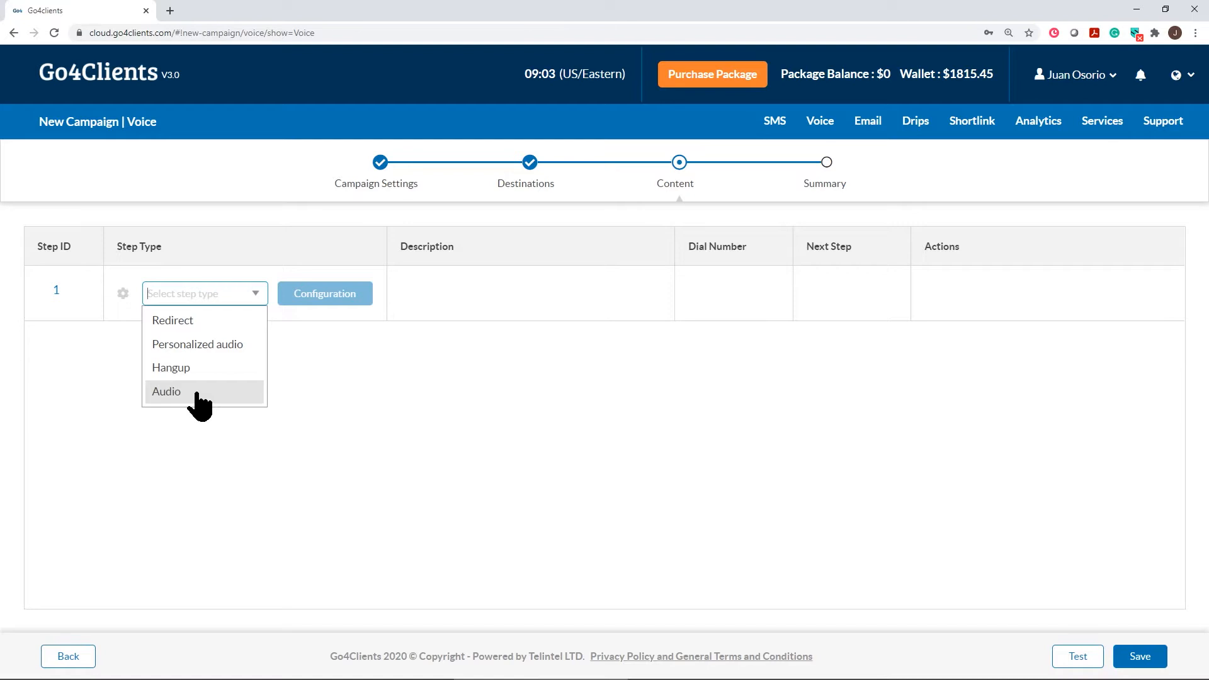
left_click(225, 351)
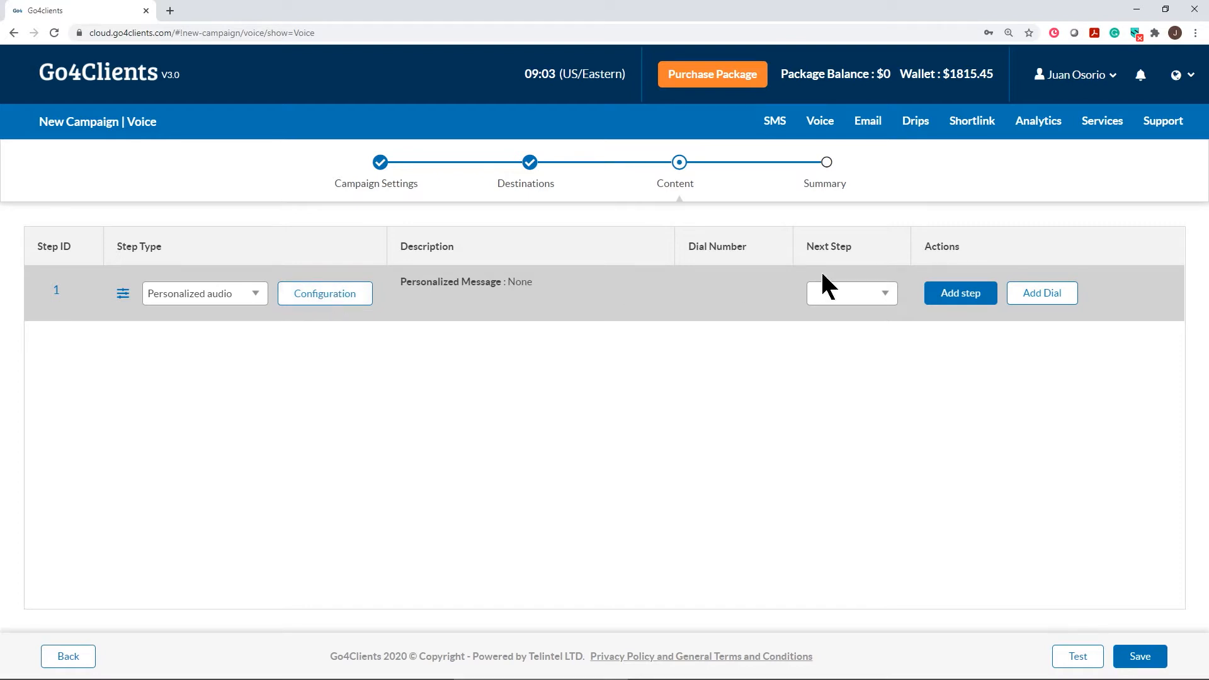
left_click(325, 296)
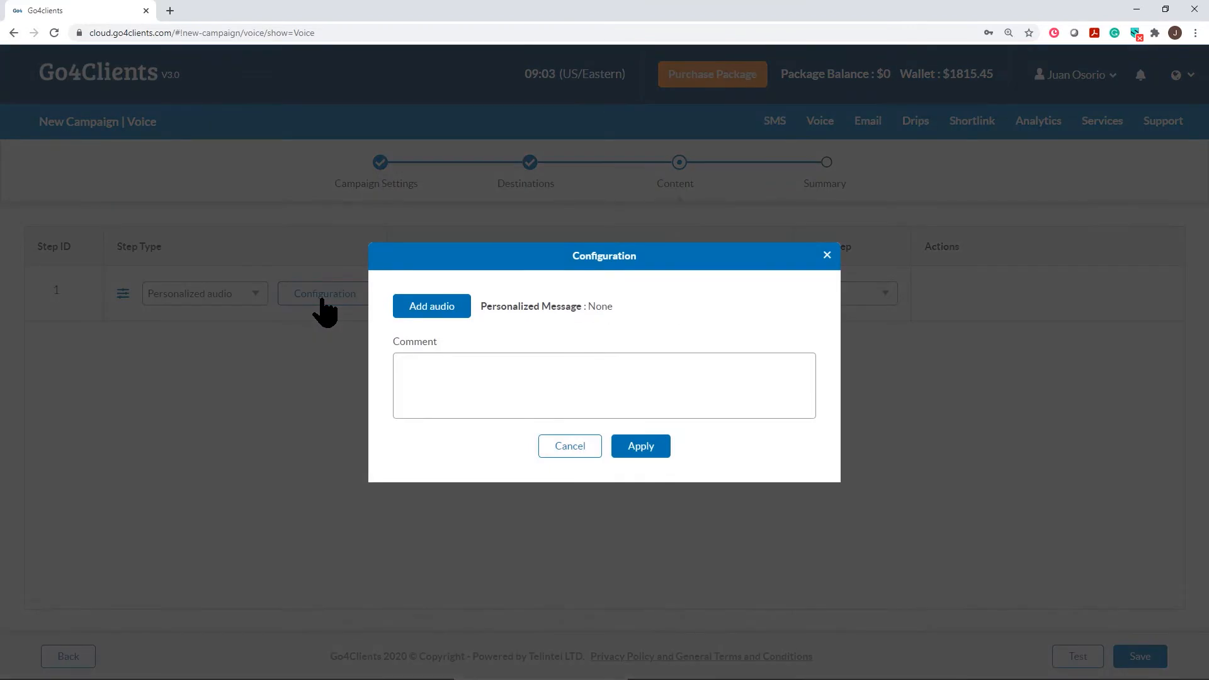
left_click(434, 307)
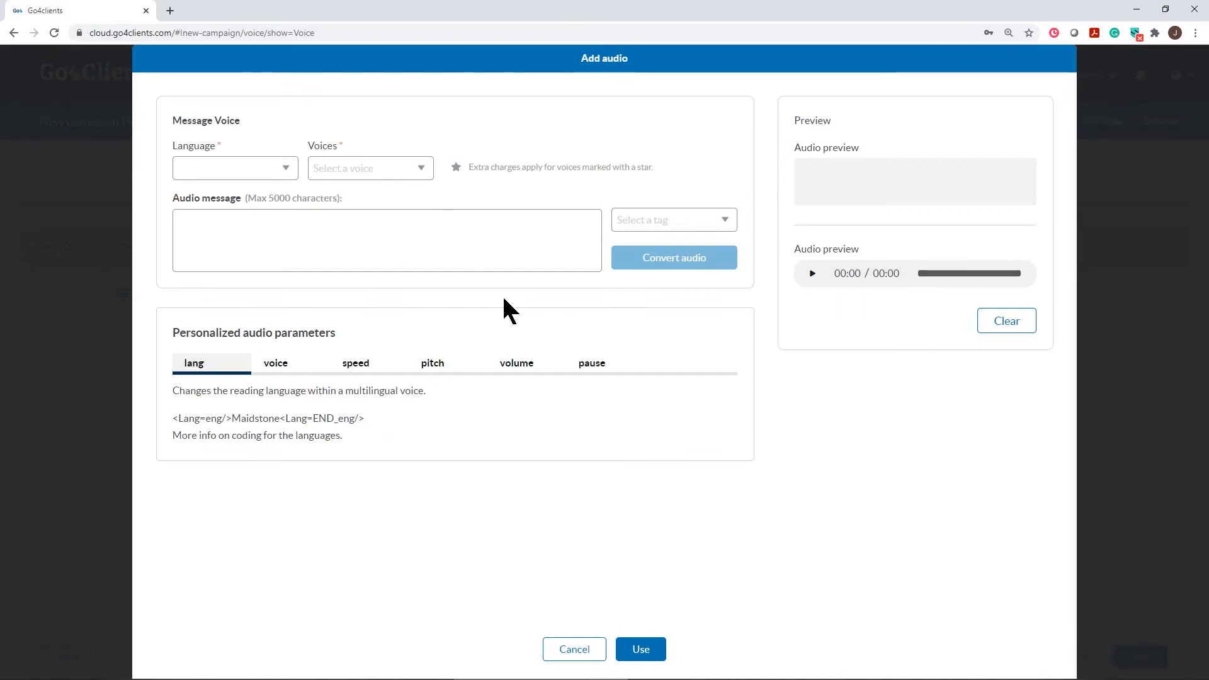
Set the message language to English and choose the starred English voice beginning with "CHARL".
left_click(288, 169)
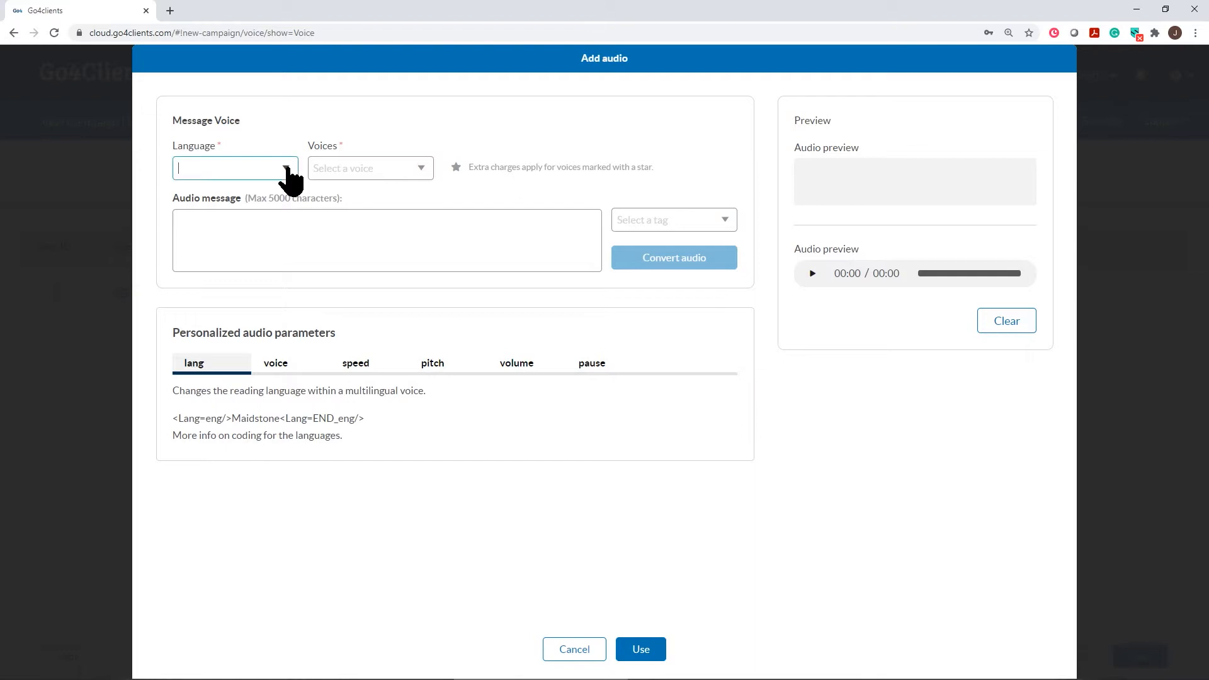
left_click(239, 242)
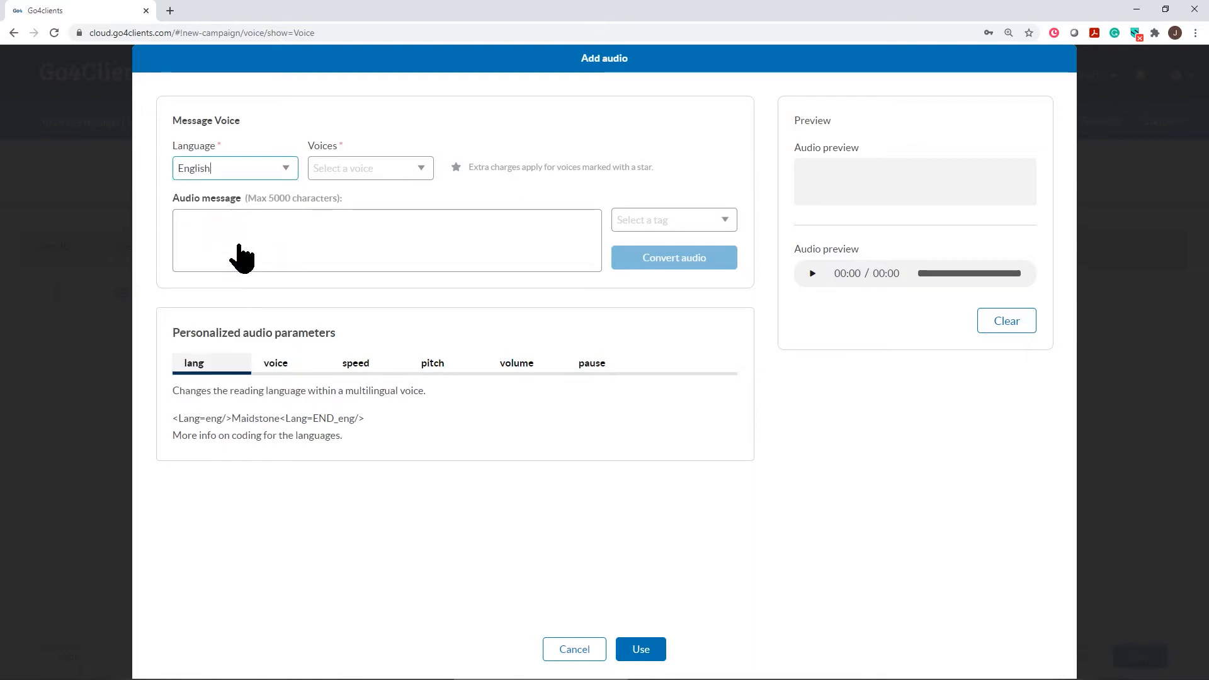
left_click(419, 169)
key("Down")
key("Down")
key("Down")
key("Down")
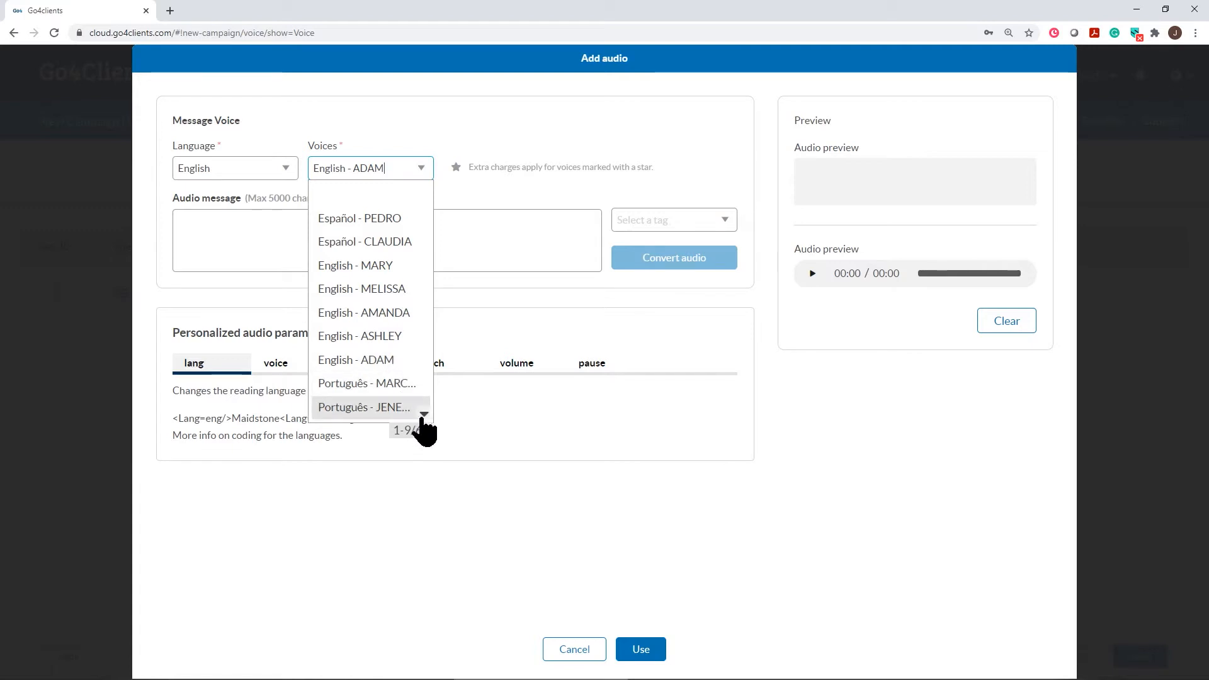
scroll(427, 419, "down", 10)
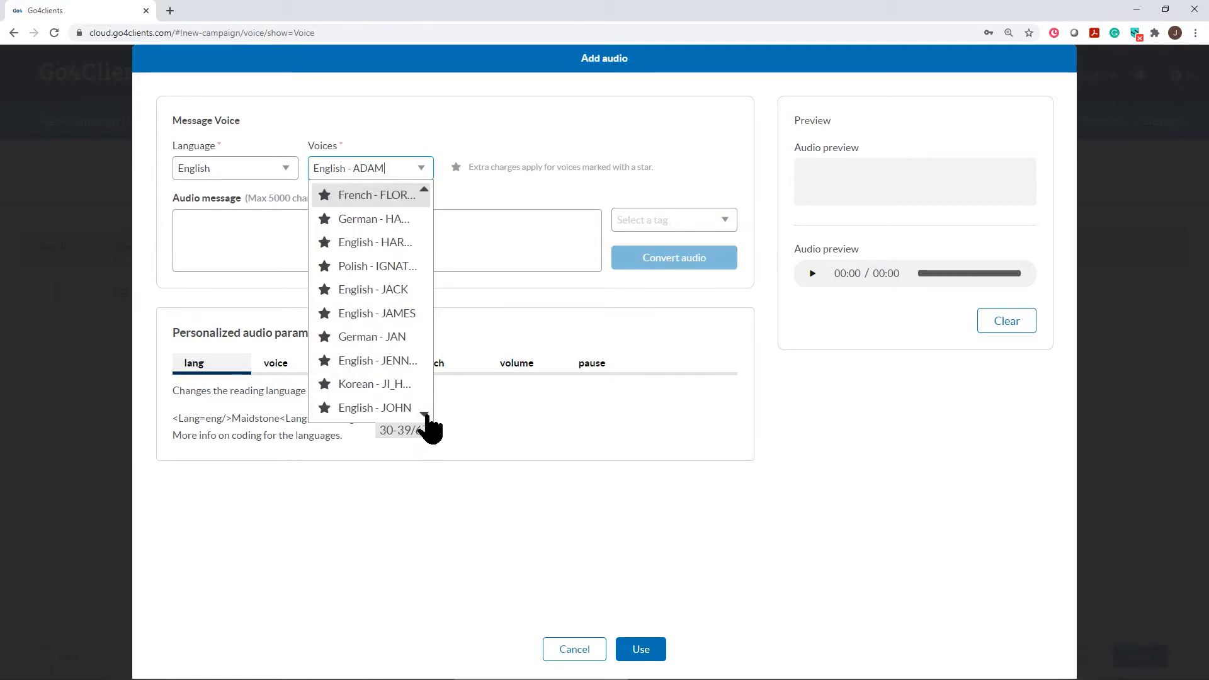
left_click(427, 416)
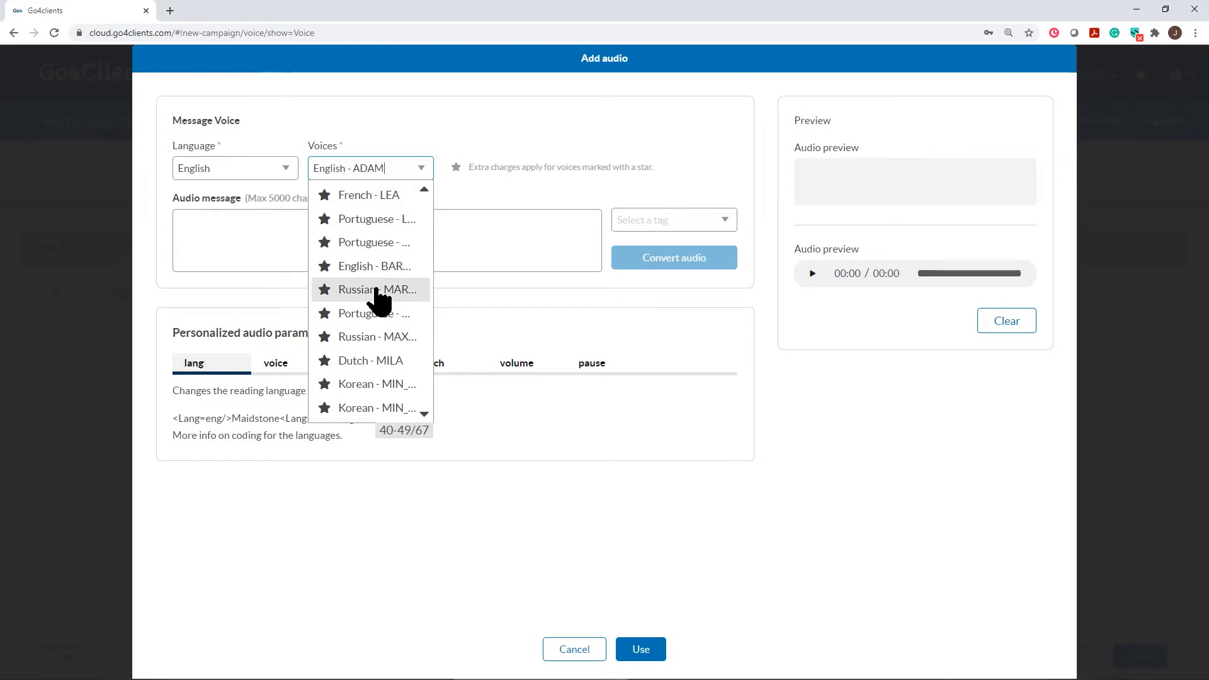
left_click(424, 191)
left_click(424, 191)
left_click(424, 190)
left_click(426, 190)
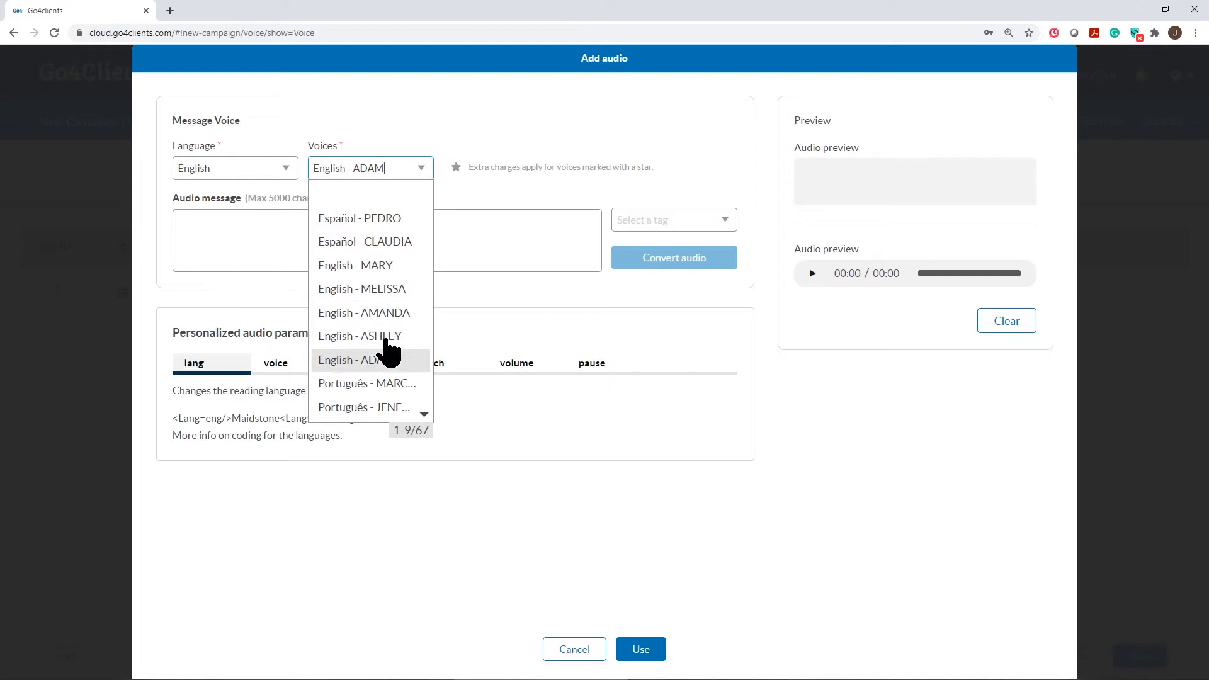
scroll(389, 359, "down", 1)
scroll(389, 359, "down", 1)
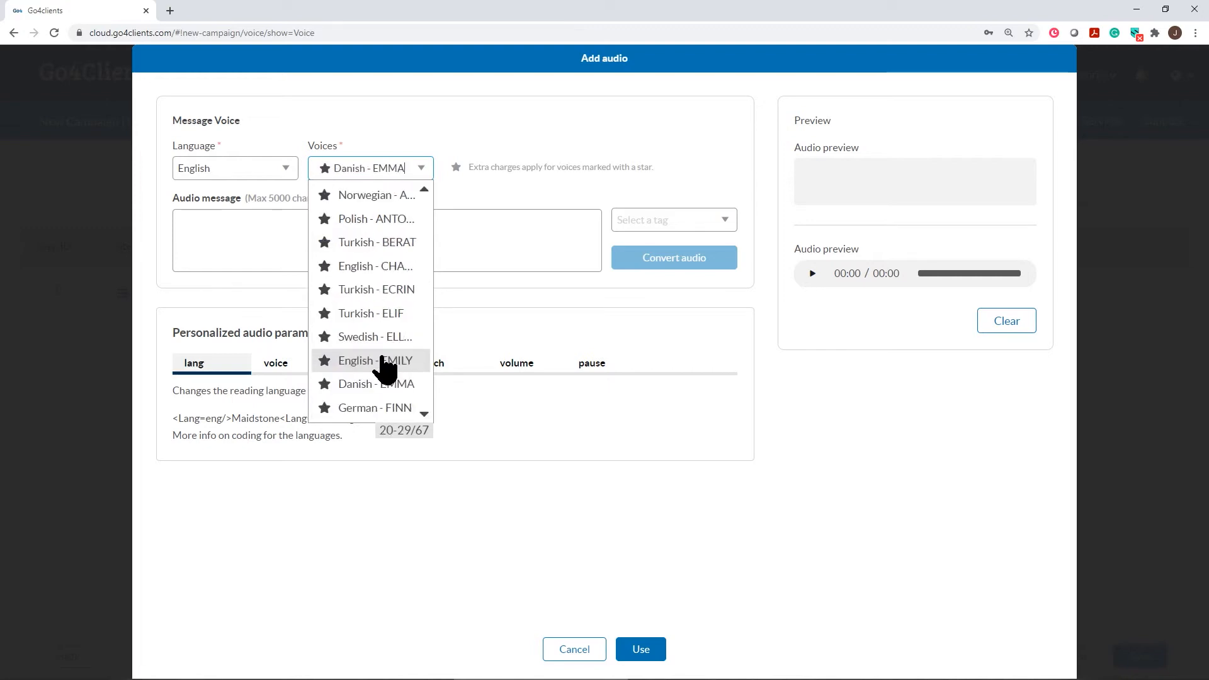
left_click(358, 267)
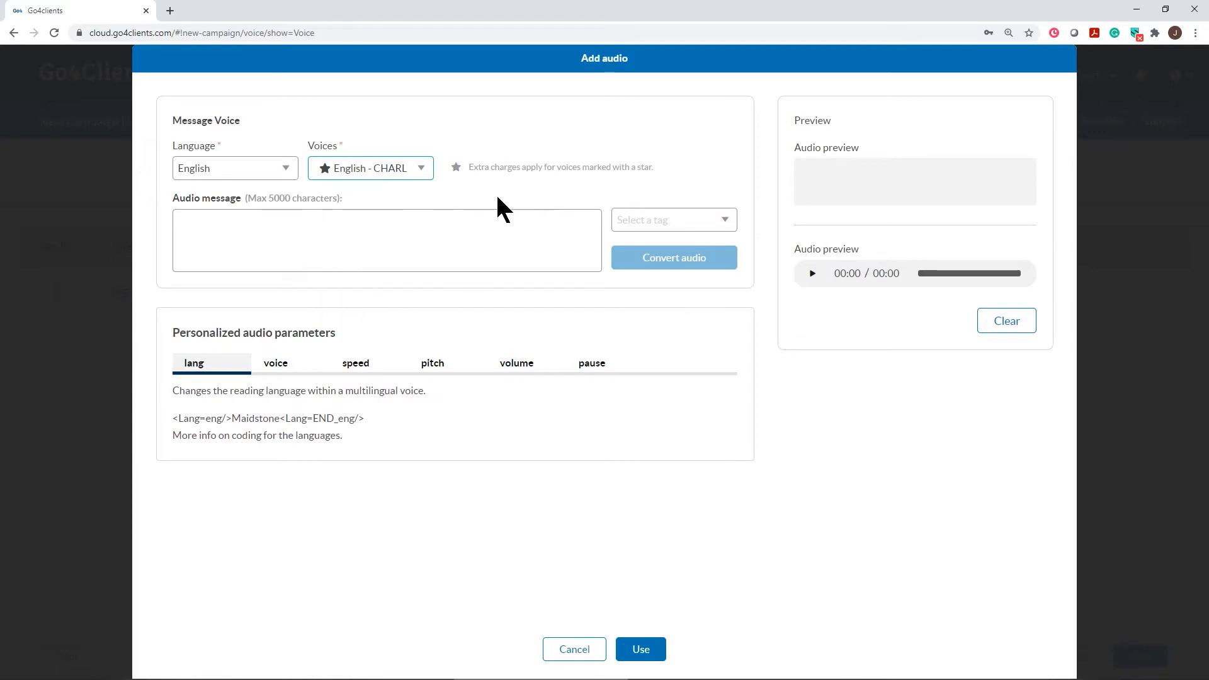
Begin the audio message with "Hi" followed by the NAME tag, and dismiss the Grammarly sign-in notice.
left_click(264, 241)
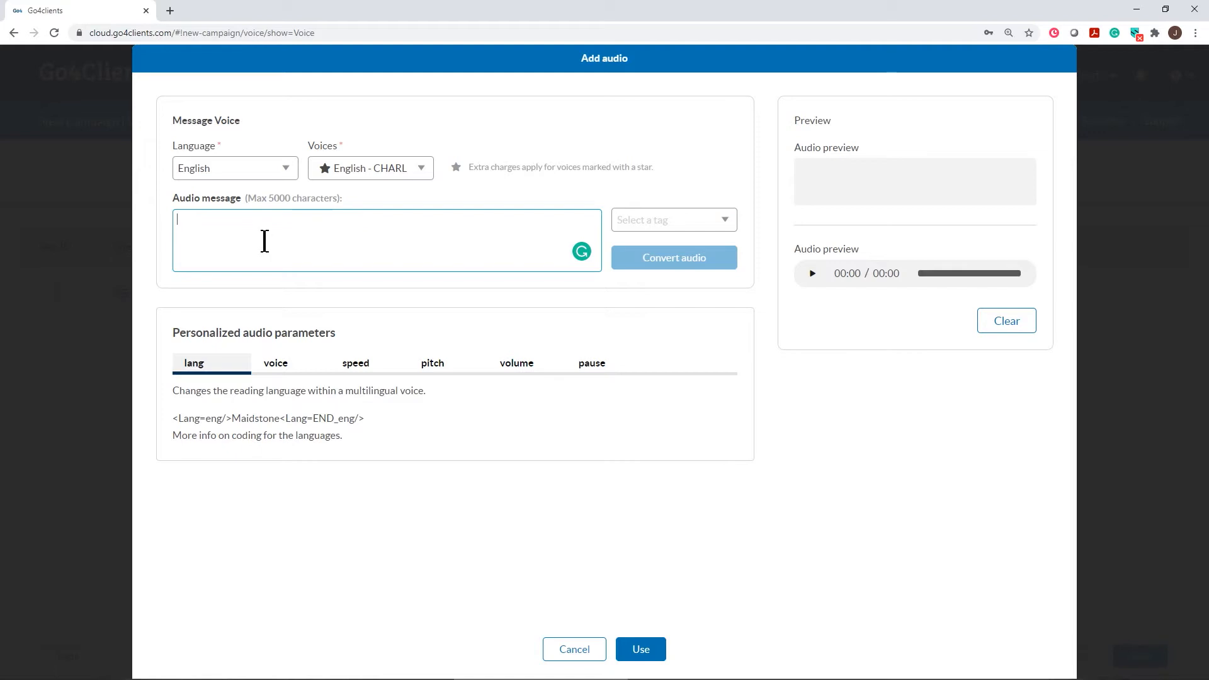
type("Hi")
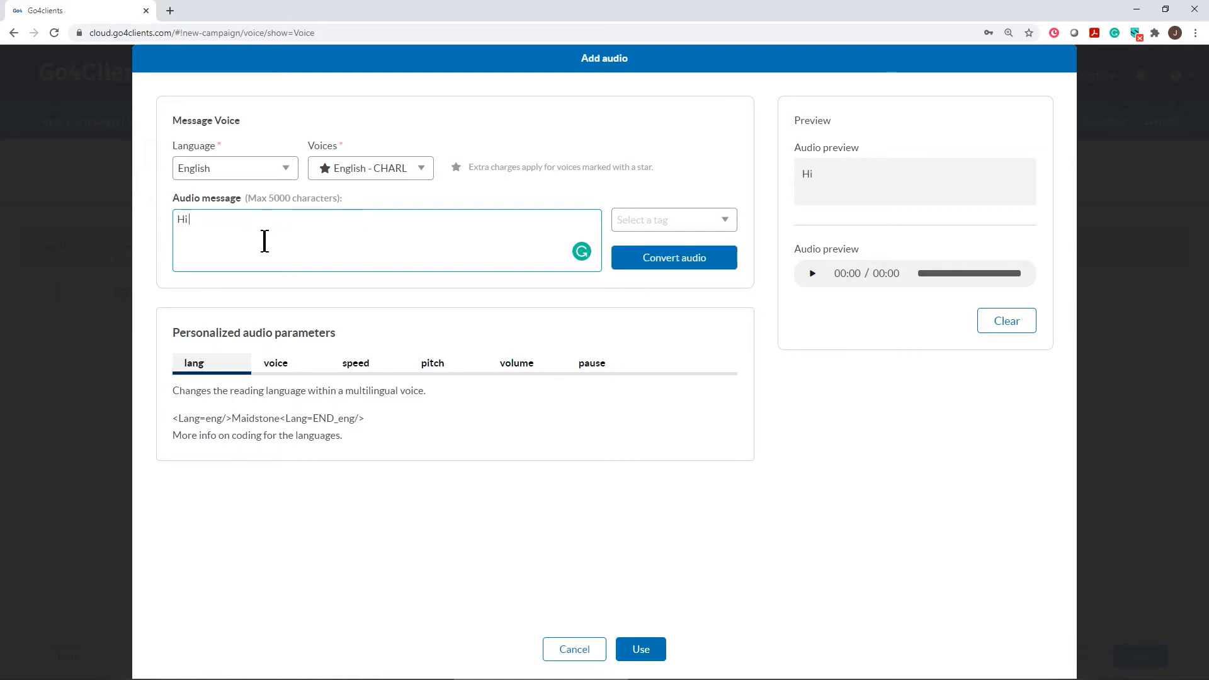
left_click(724, 225)
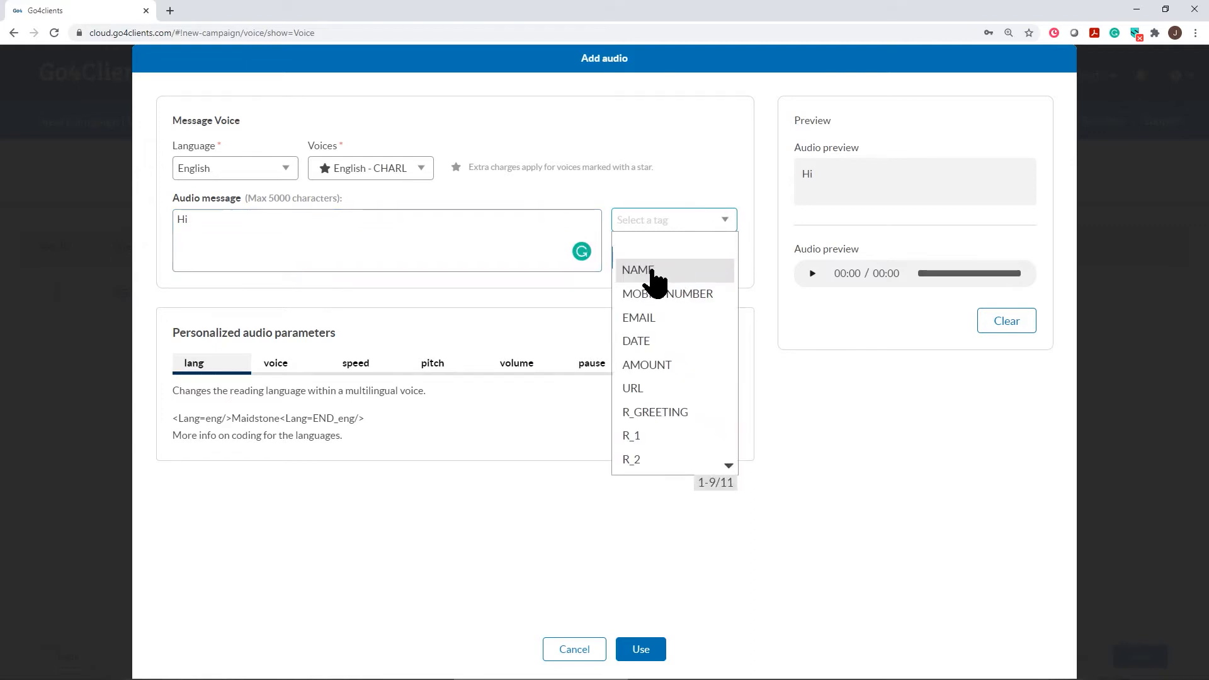
left_click(651, 277)
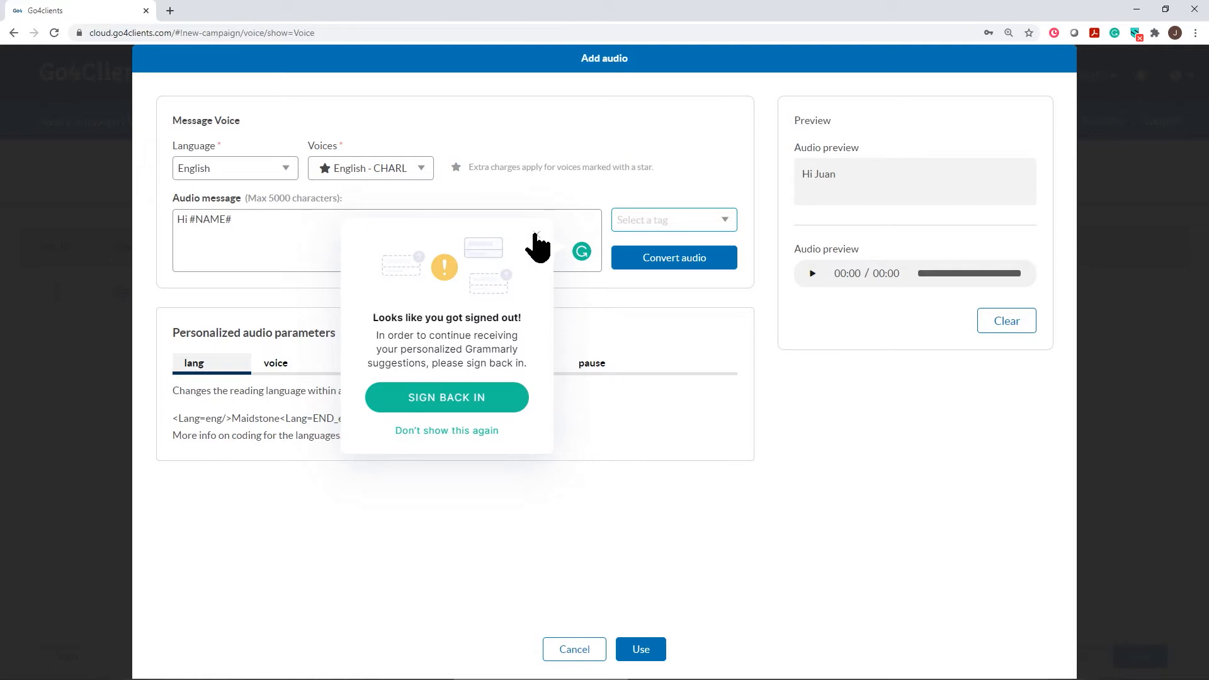
left_click(537, 236)
Complete the audio message after the name tag with ", For office hours press 1 or to be transferred to an agent press 2.".
left_click(257, 222)
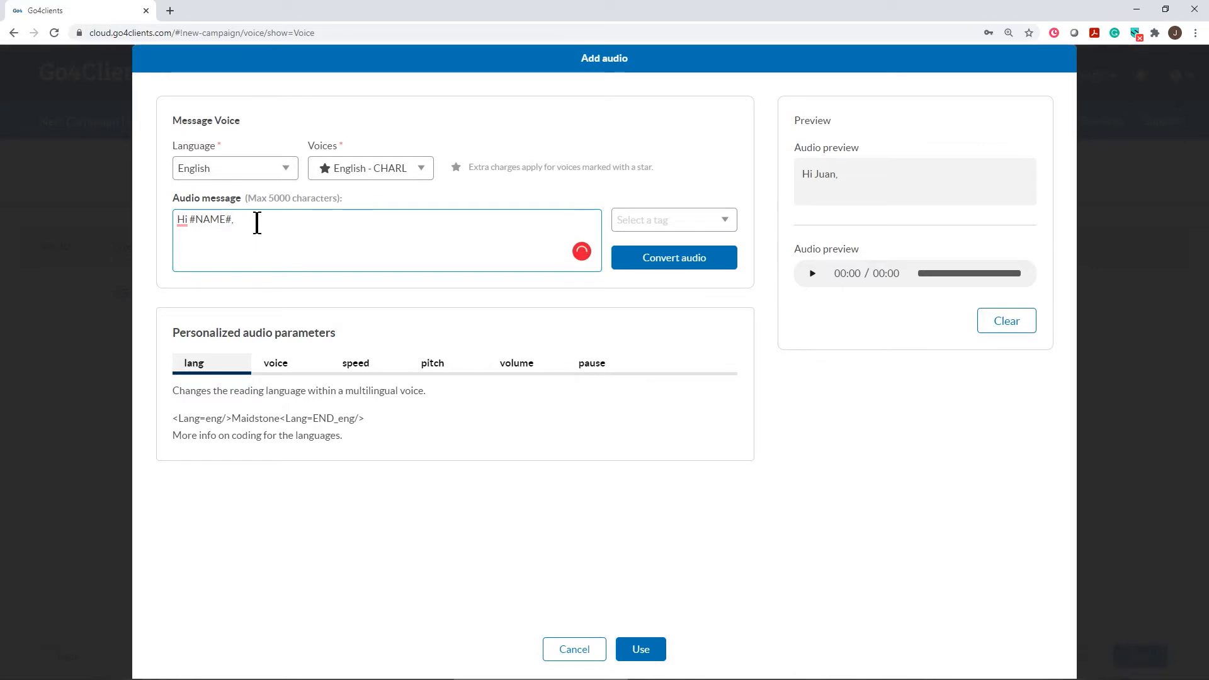
type("FOr offi")
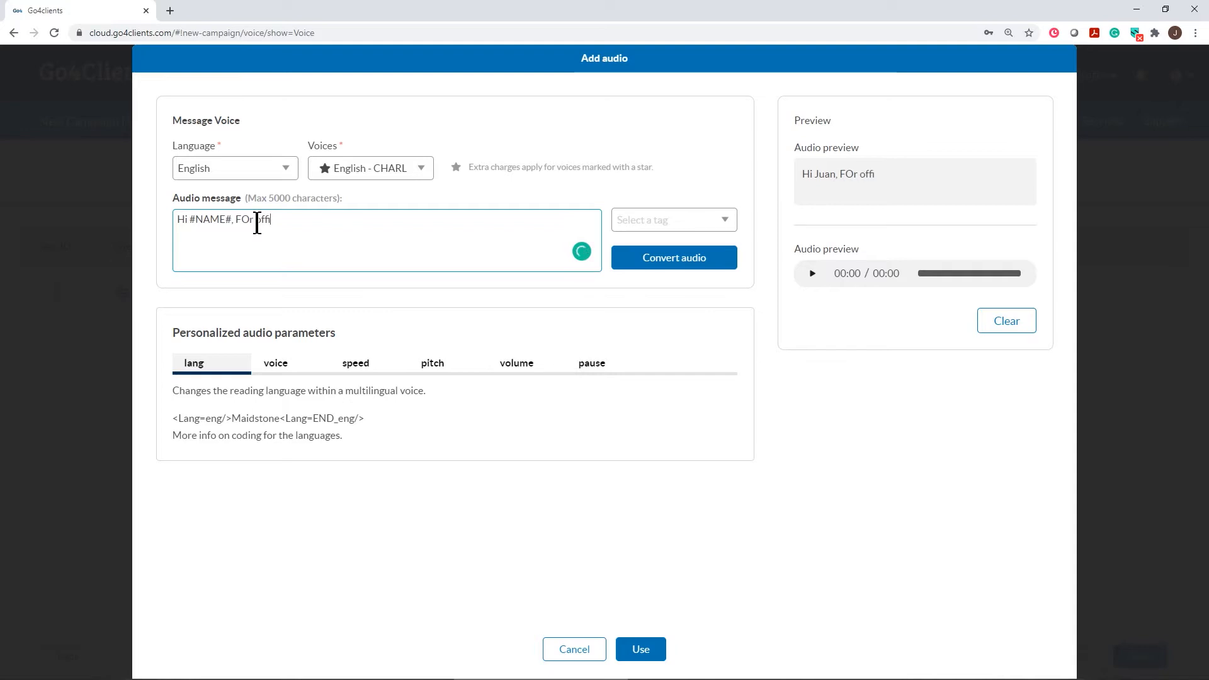
type("ce hours press")
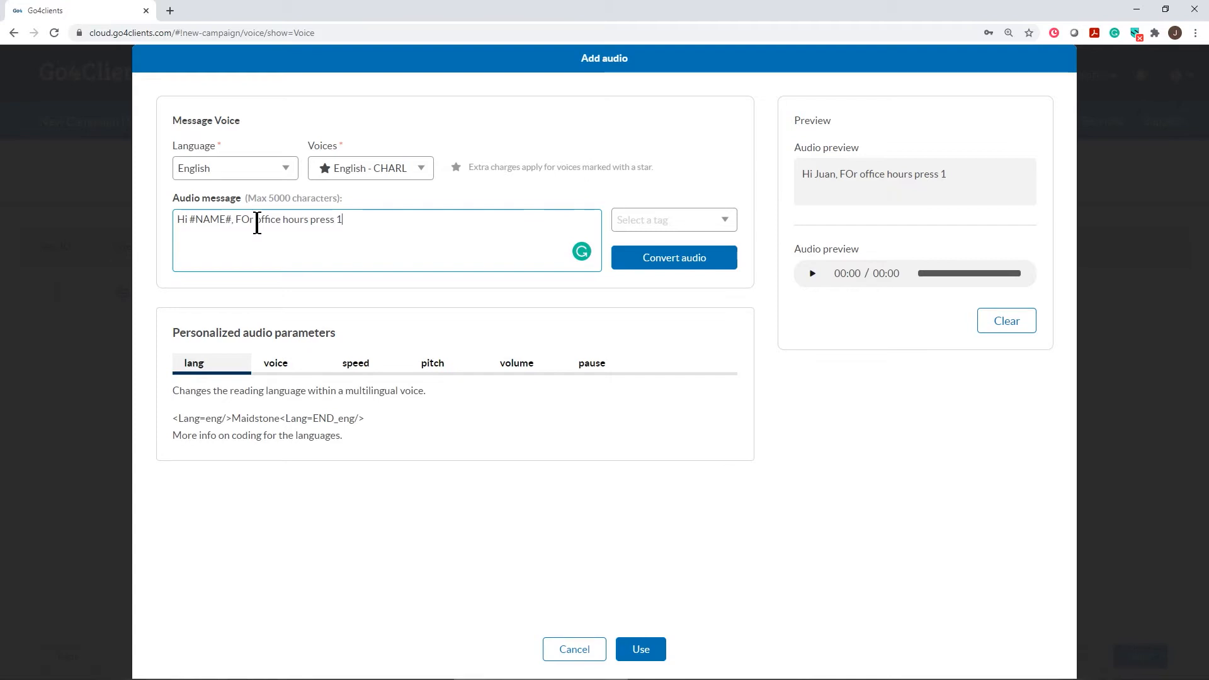
type("1 or to be tra")
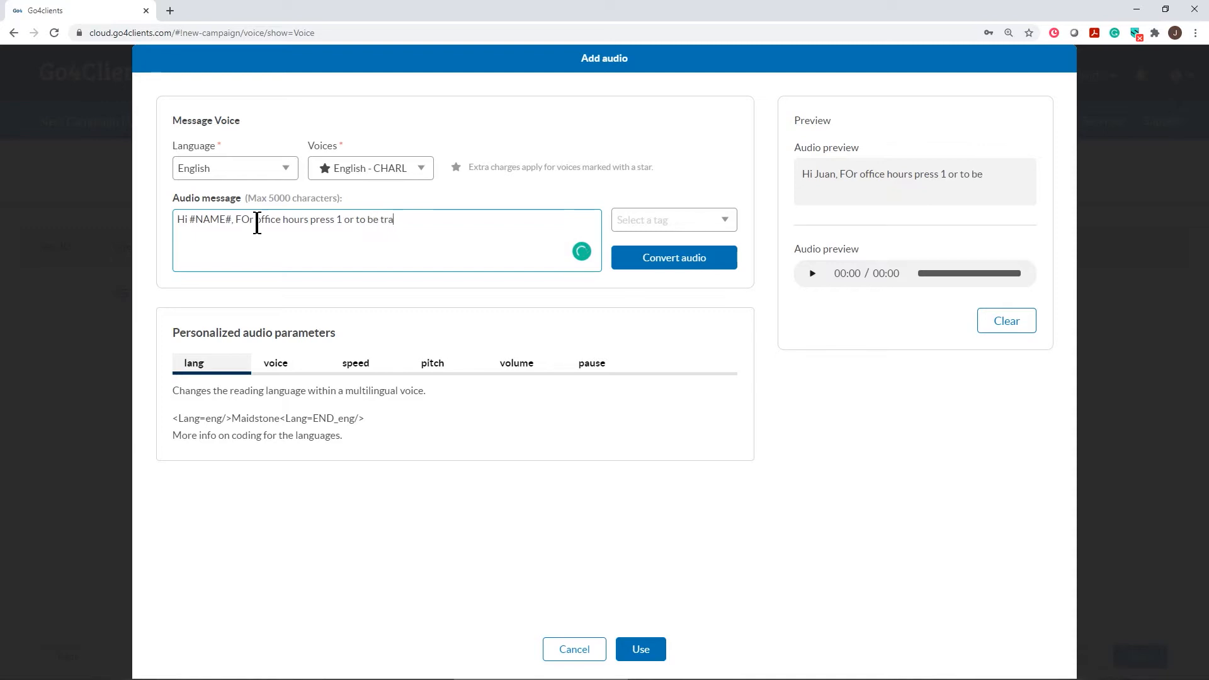
type("nsfered to an agen")
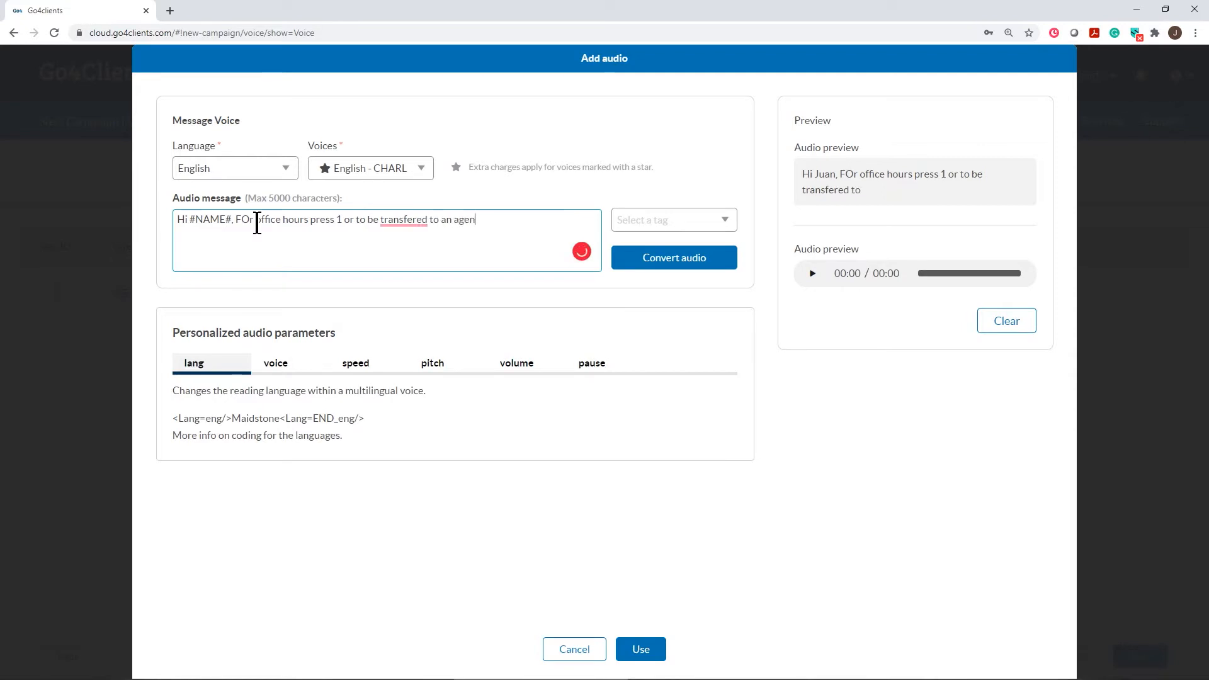
type("t press 2")
mouse_move(410, 214)
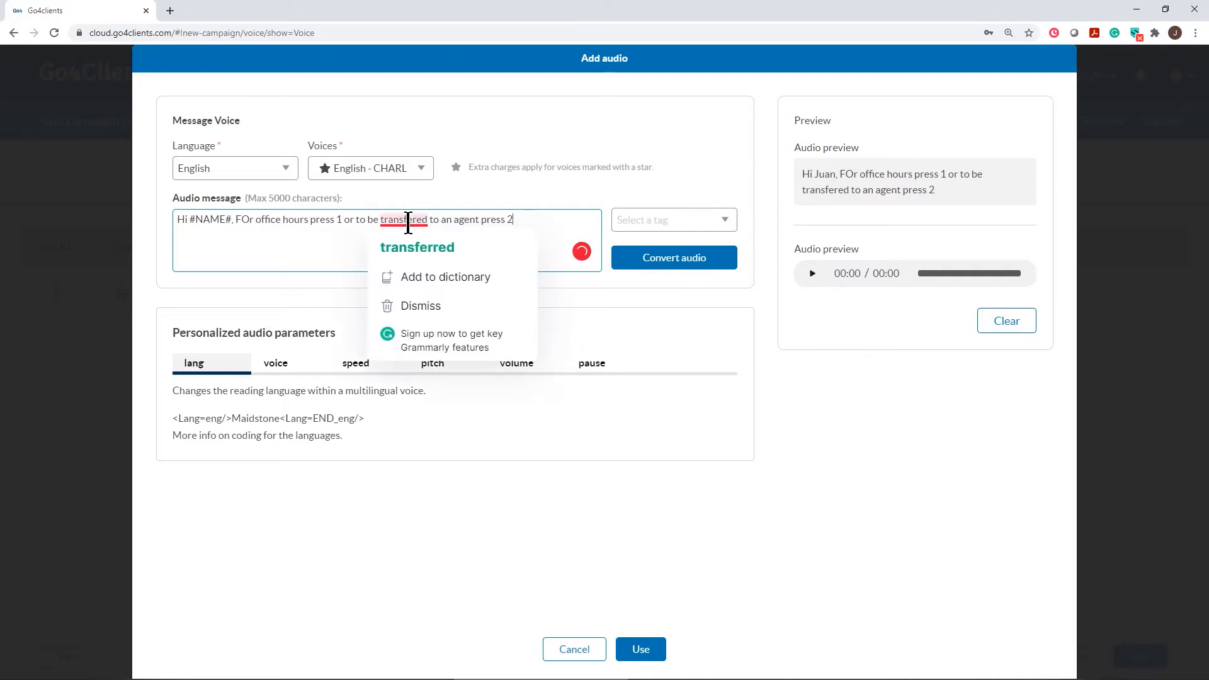
left_click(410, 252)
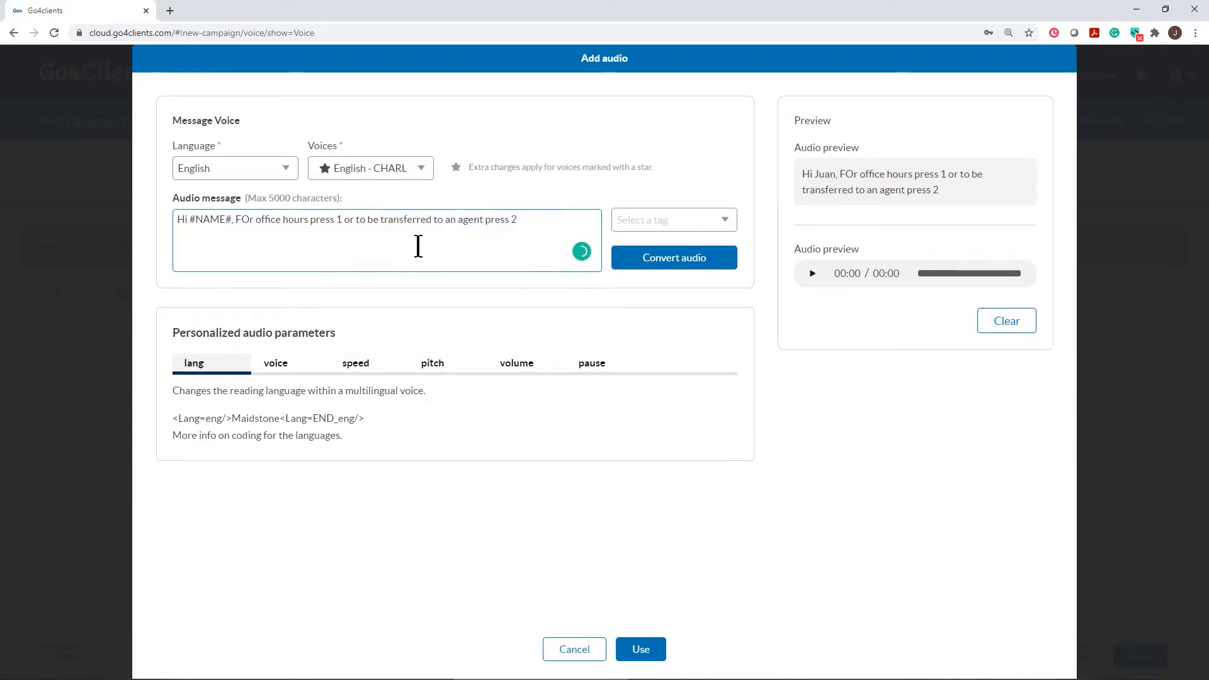
left_click(242, 249)
key("BackSpace")
type("o")
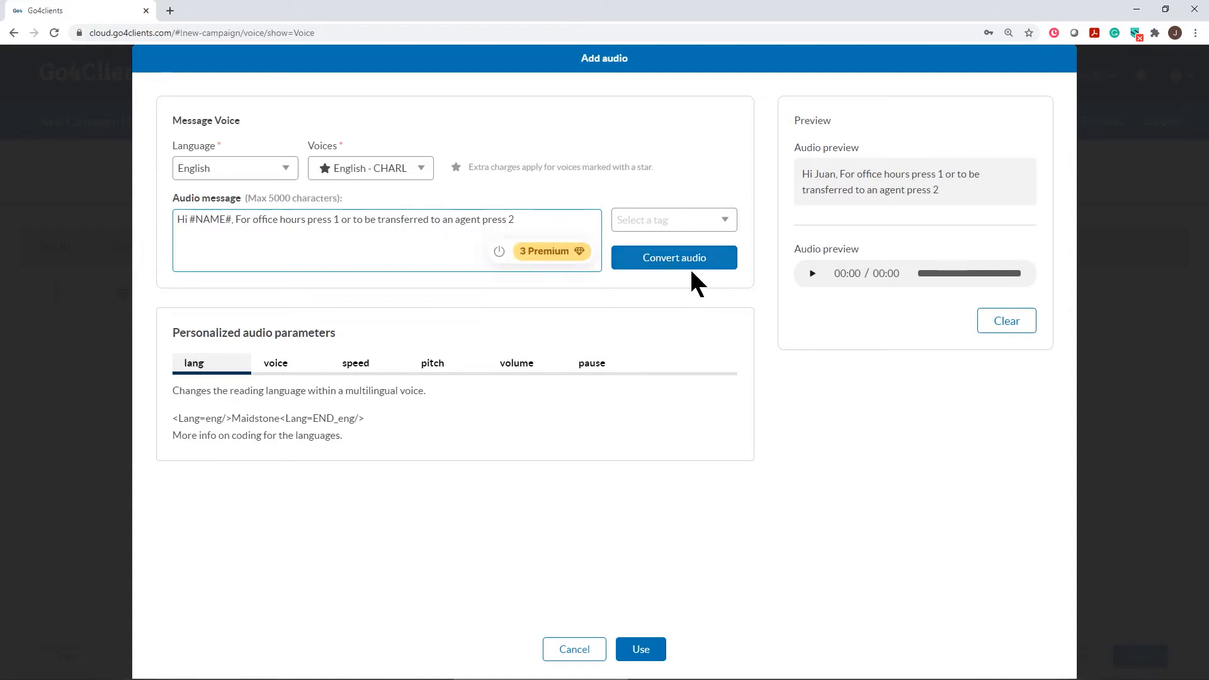
type(".")
Convert the message to audio and play the preview.
left_click(653, 258)
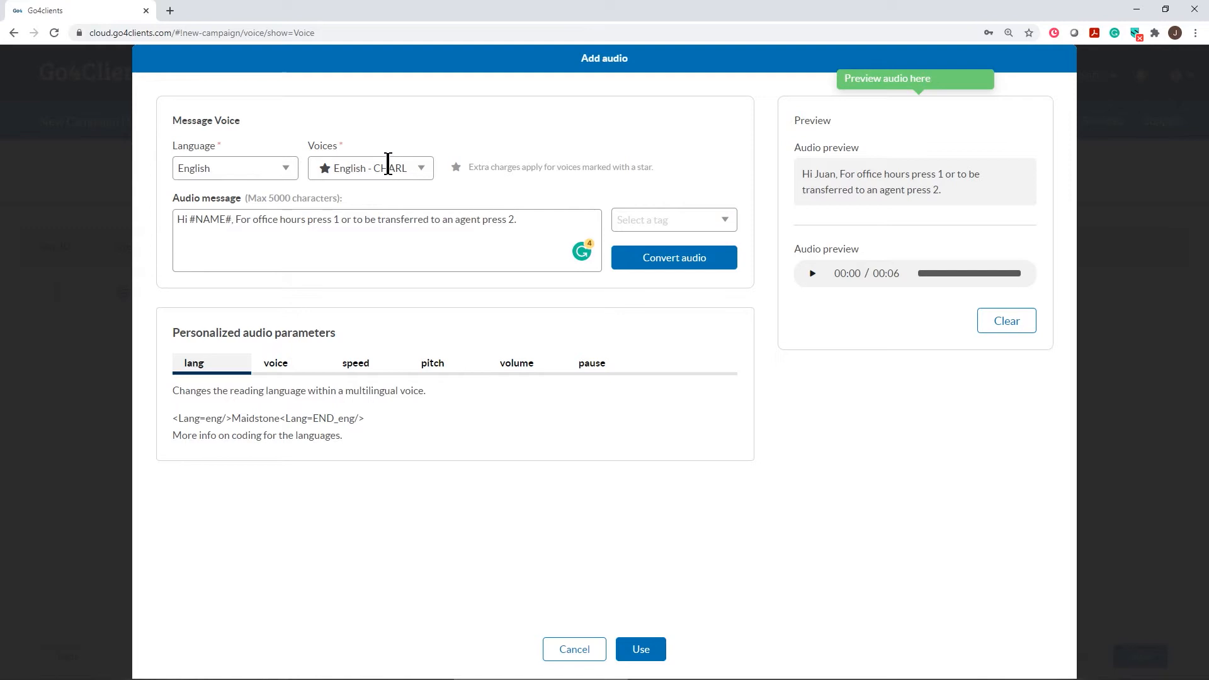
left_click(813, 274)
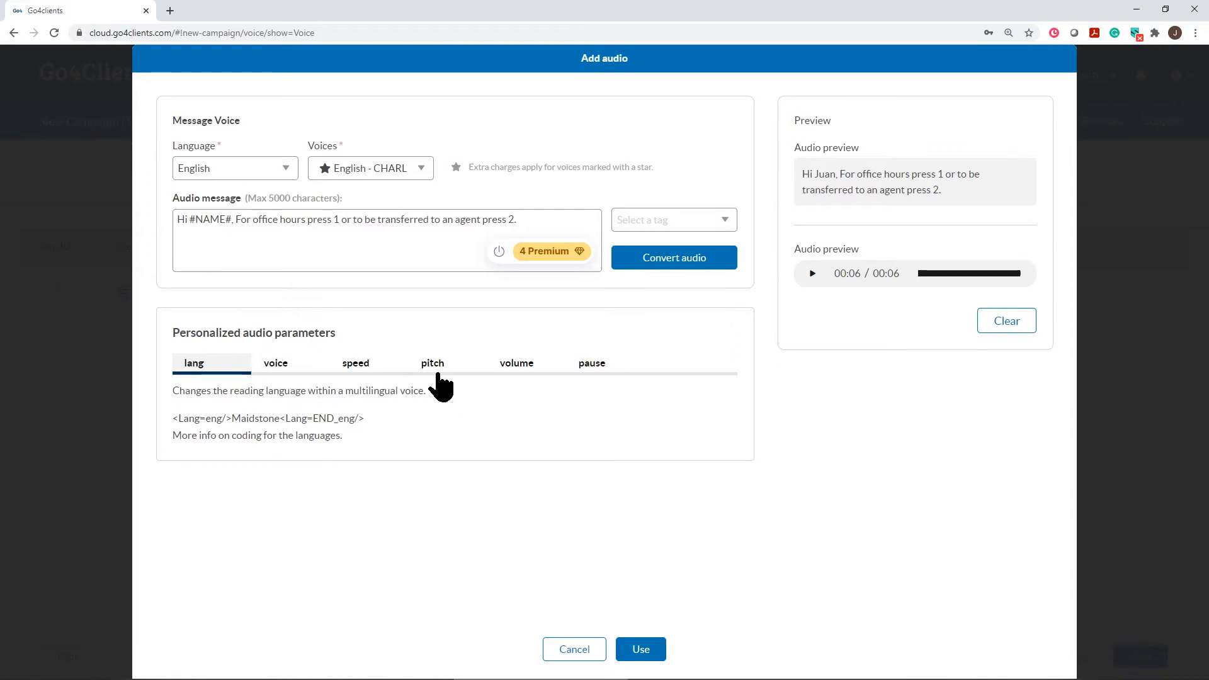
Copy the <Speed=90/> tag from the speed parameter example and insert it at the start of the audio message.
left_click(277, 365)
left_click(354, 371)
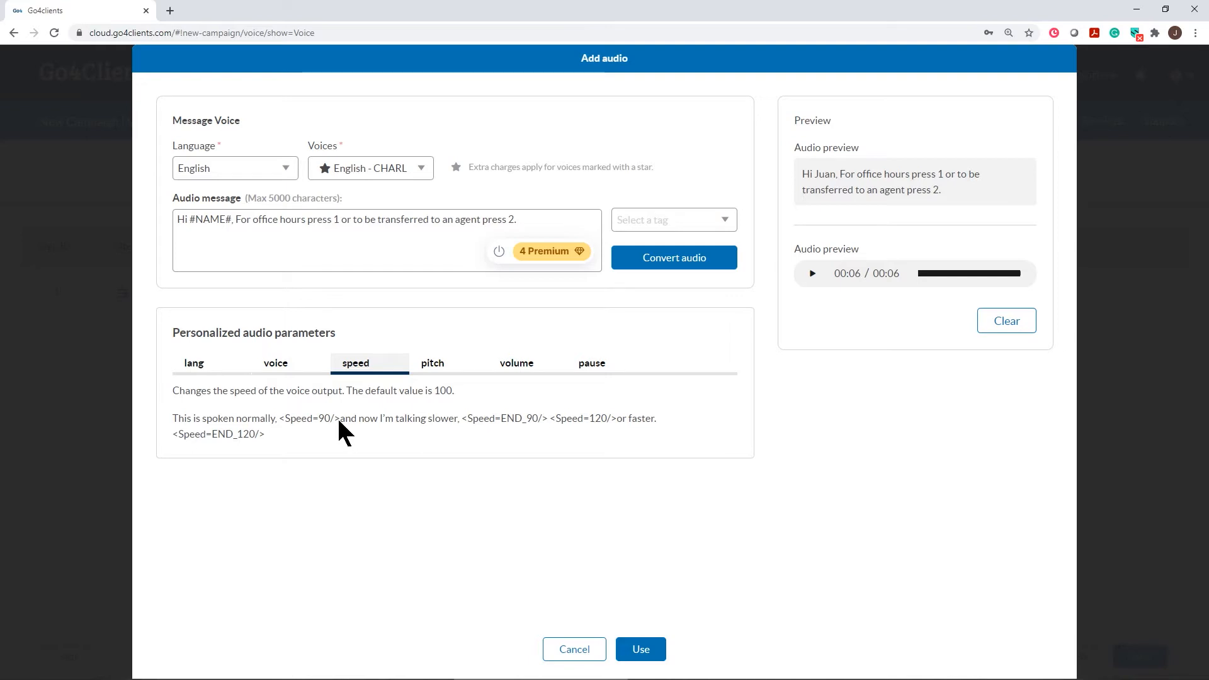
left_click_drag(284, 418, 282, 419)
right_click(296, 421)
left_click(316, 428)
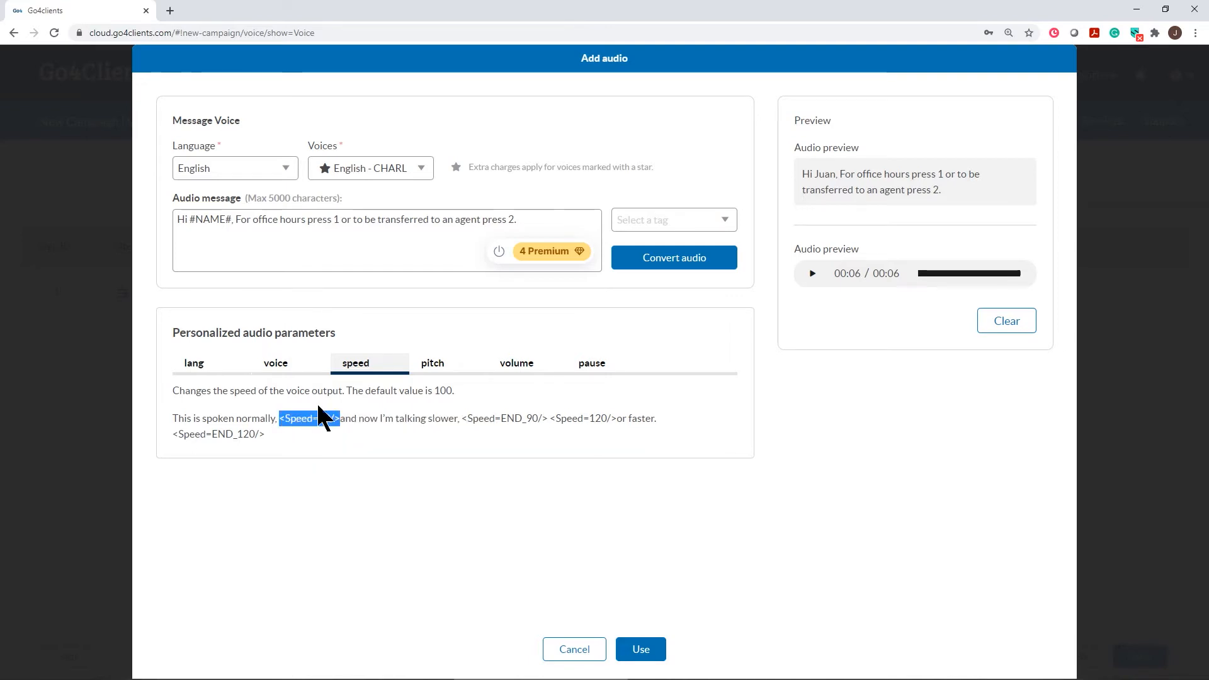
left_click(178, 220)
right_click(178, 220)
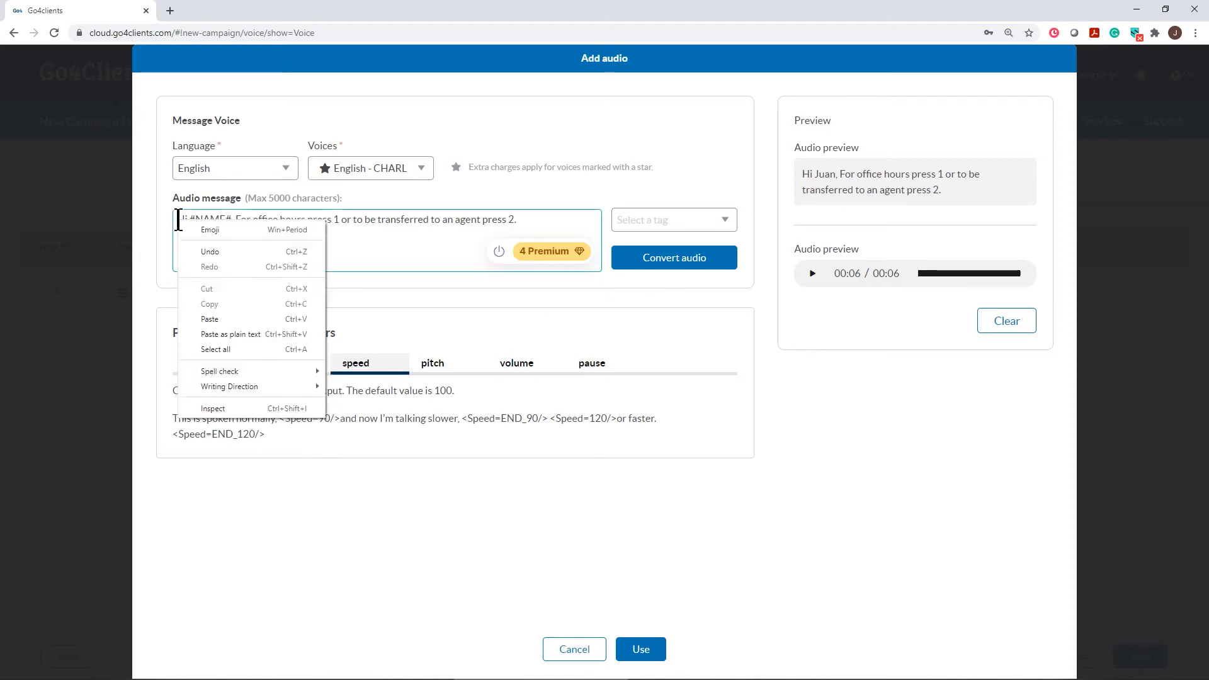
left_click(228, 316)
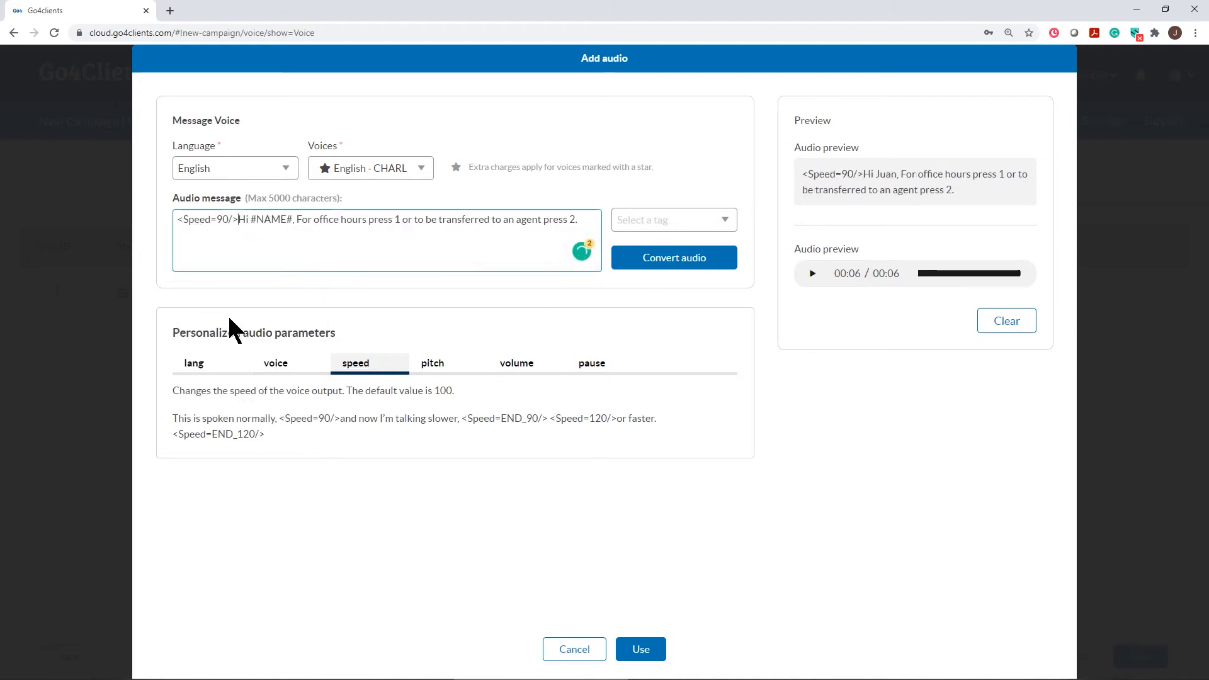
Change the speed tag's value to 85, then convert the message again and play its preview.
left_click(227, 219)
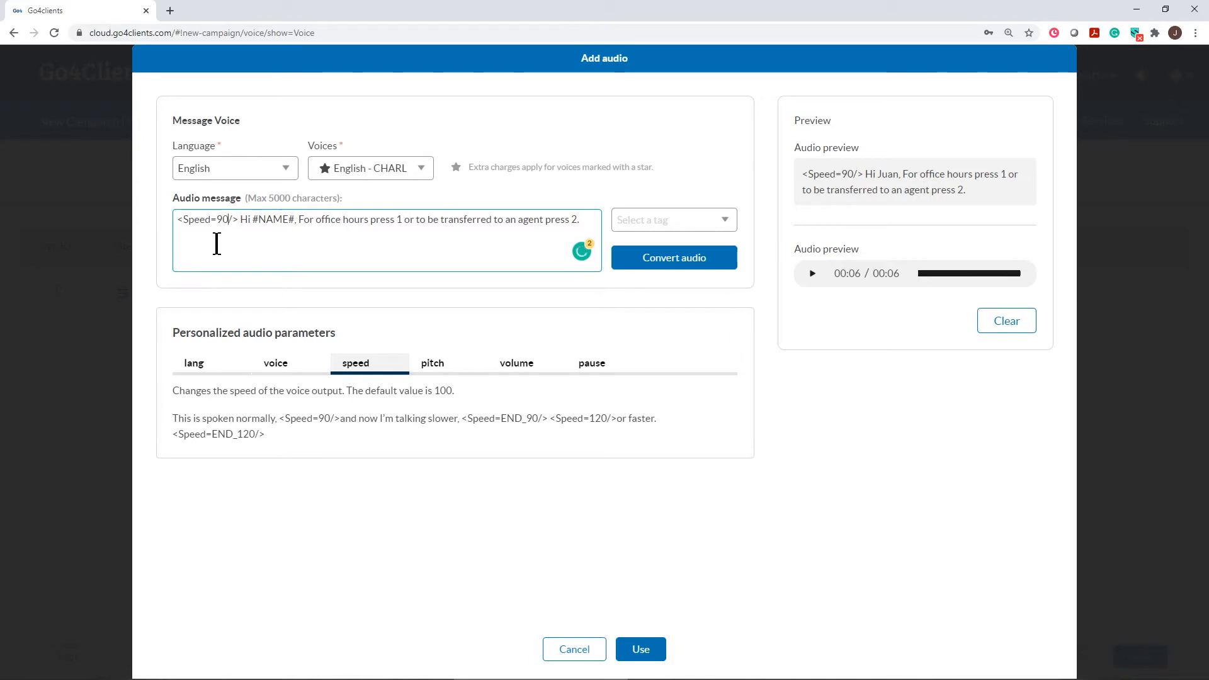
key("BackSpace")
key("BackSpace")
type("85")
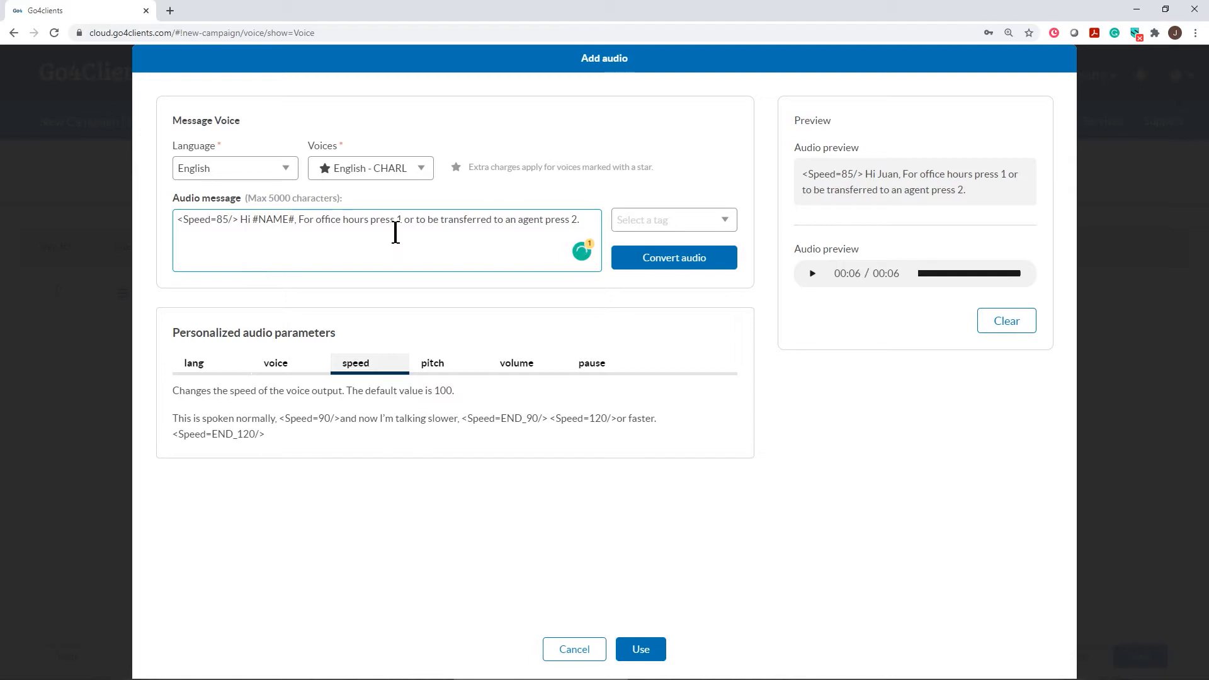
left_click(669, 261)
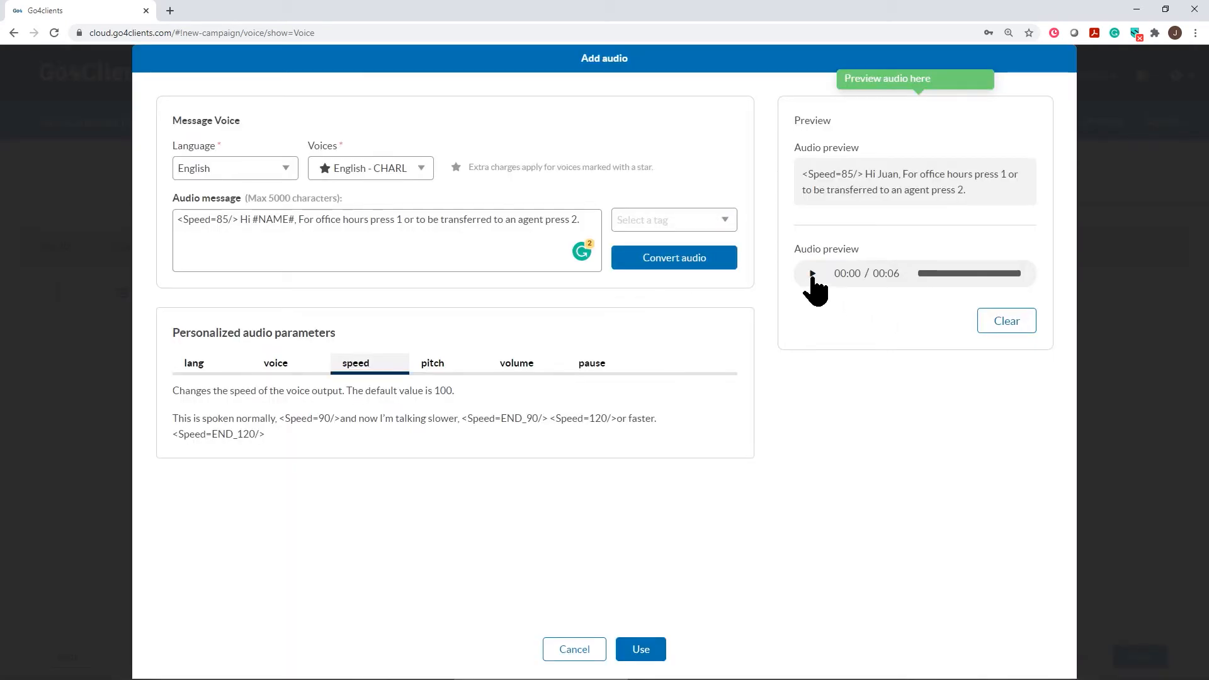
left_click(812, 275)
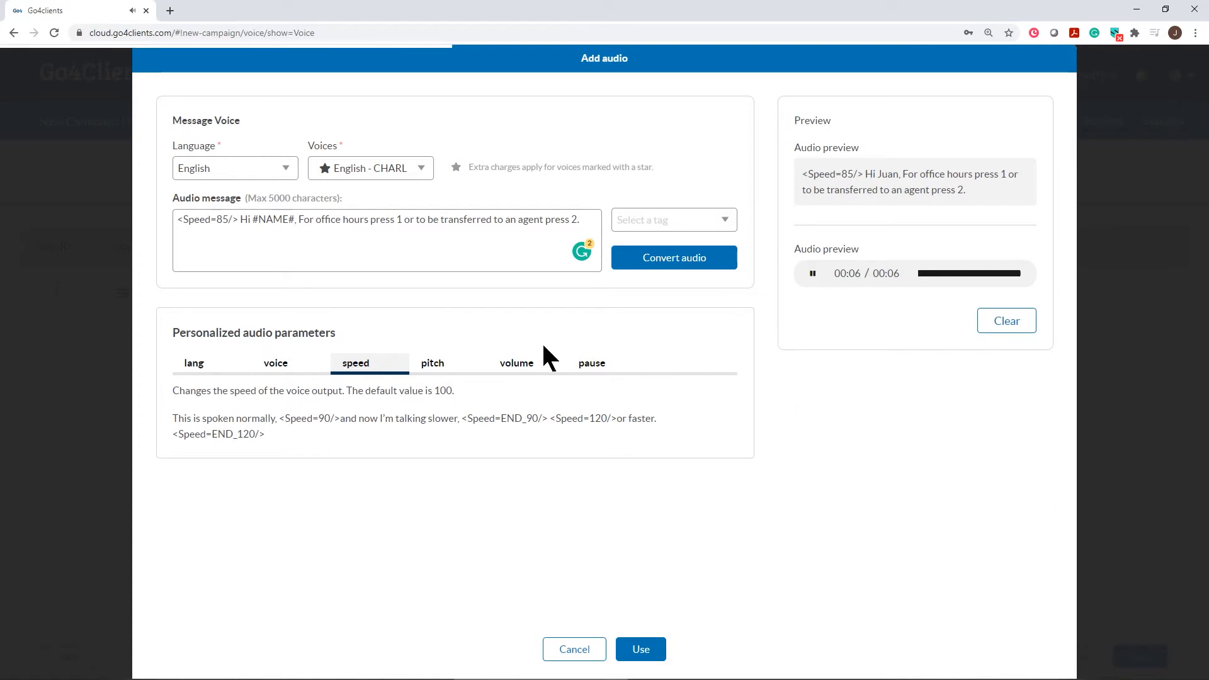
Add a comma after "press 1" in the audio message, convert it again and play its preview.
left_click(402, 220)
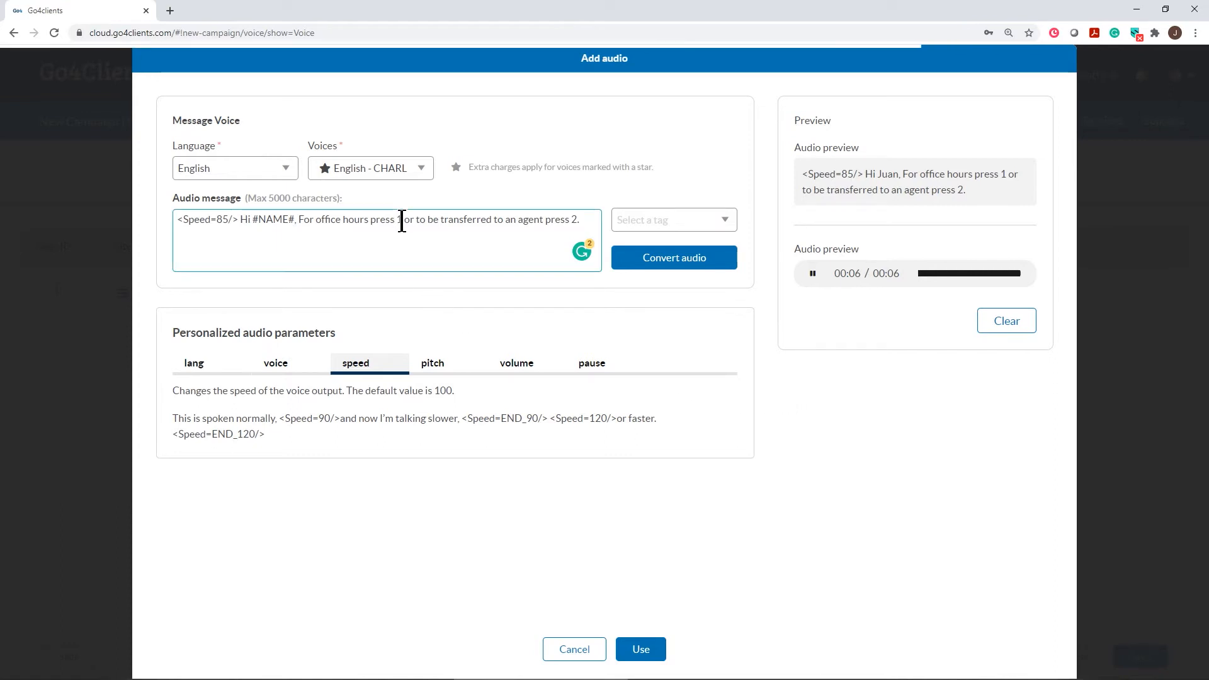
type(",")
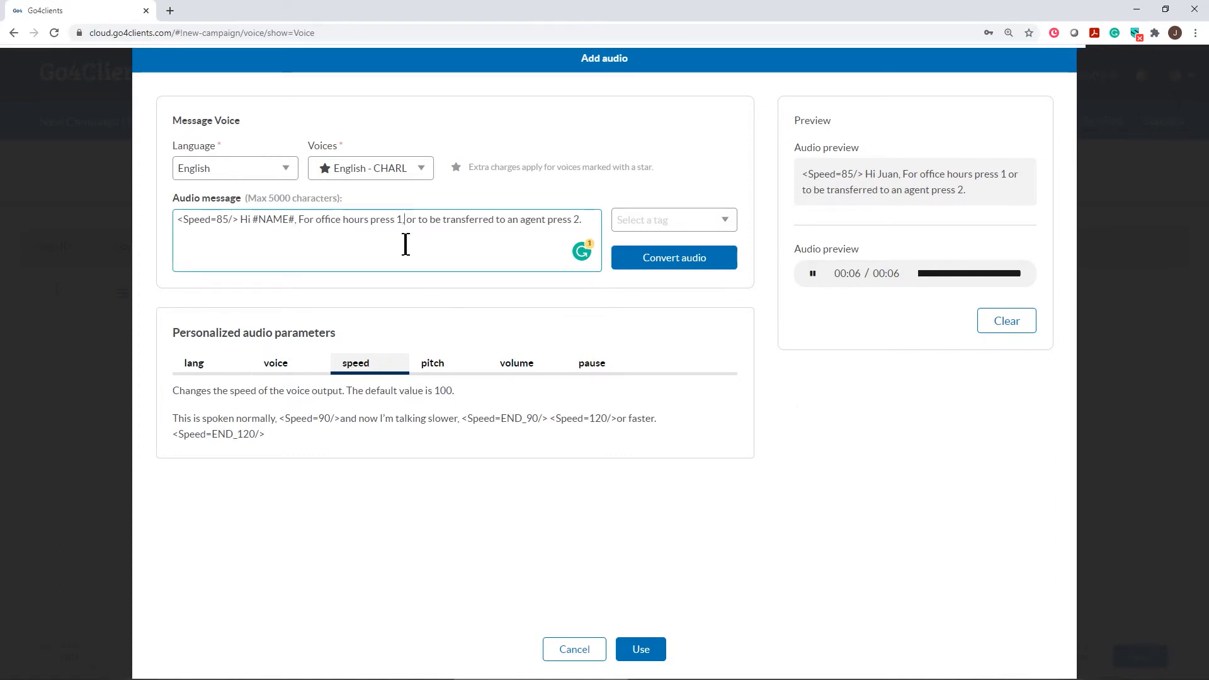
left_click(652, 260)
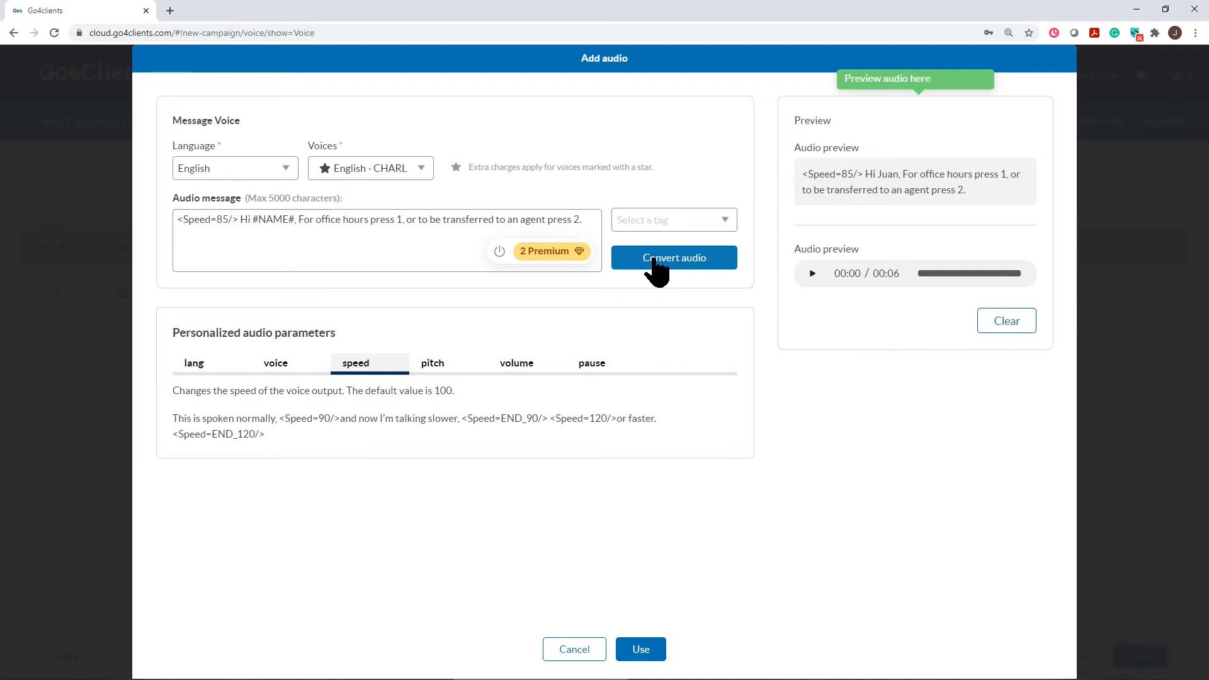
left_click(812, 273)
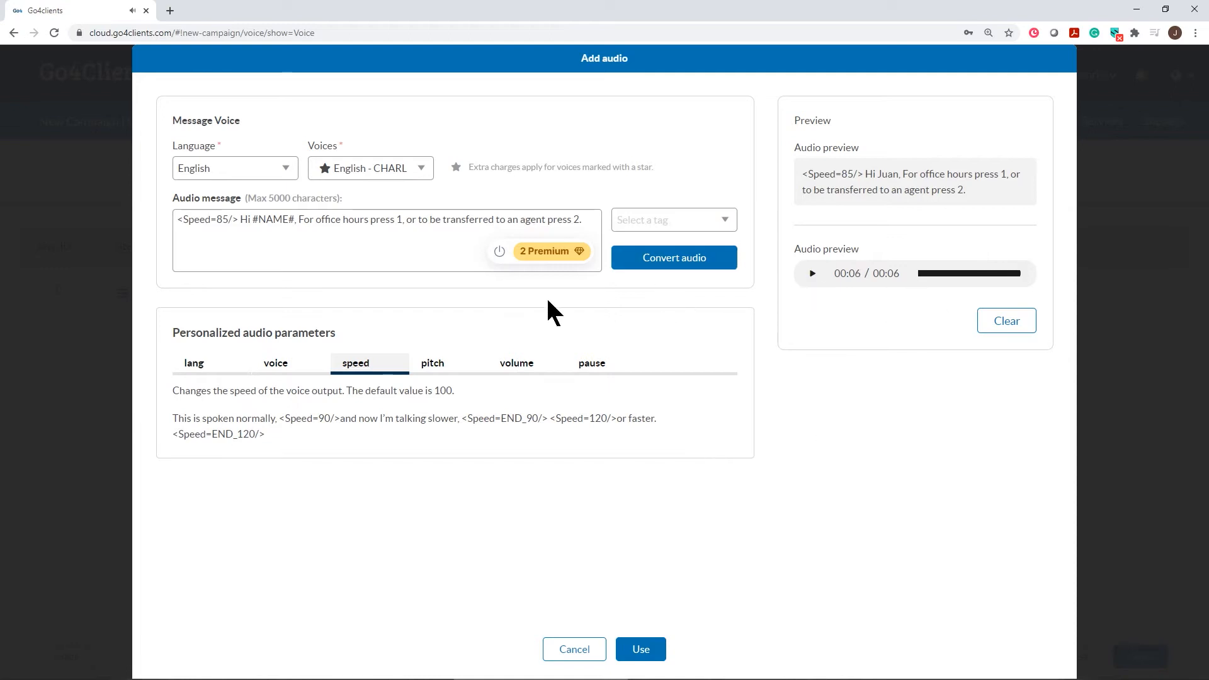
Use the personalized message as step 1's audio and apply the step configuration.
left_click(638, 651)
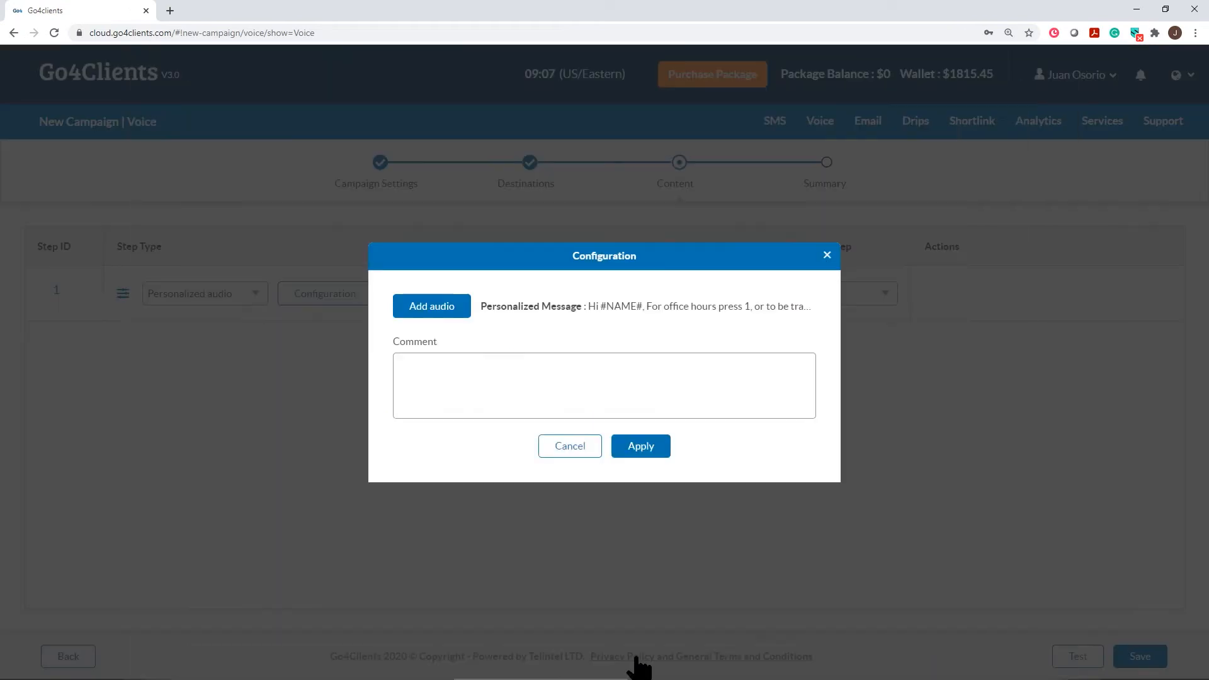
left_click(640, 448)
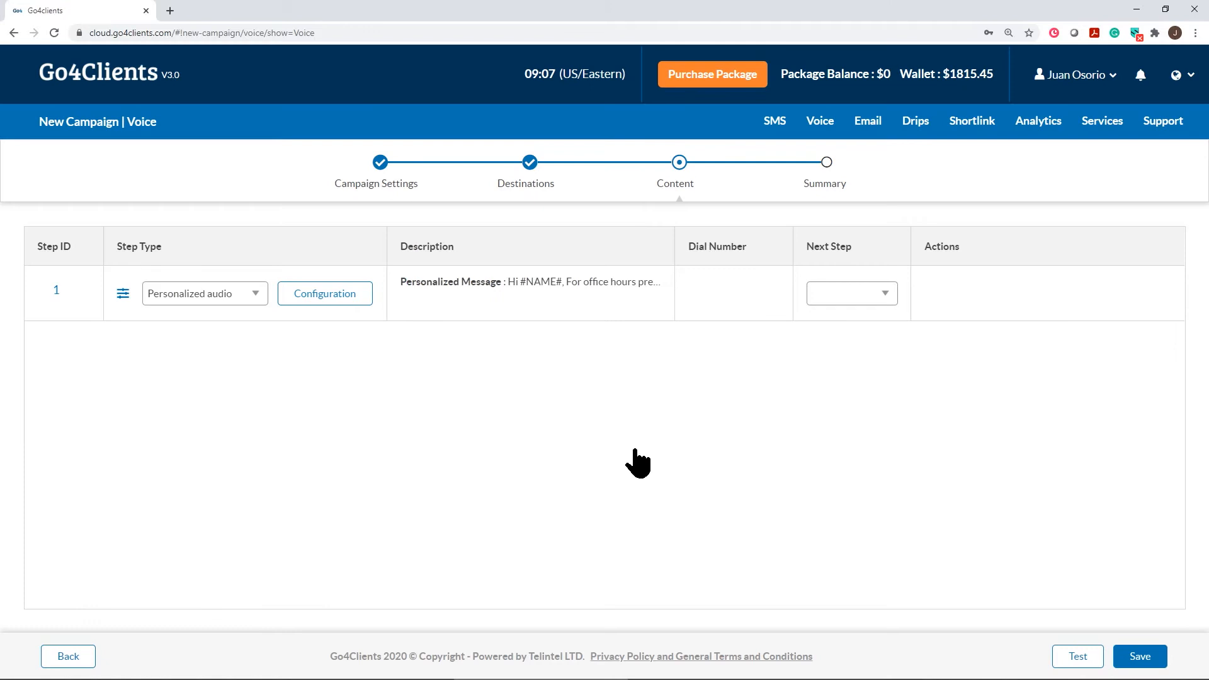
Add a second step to the IVR and set its step type to Audio.
mouse_move(517, 291)
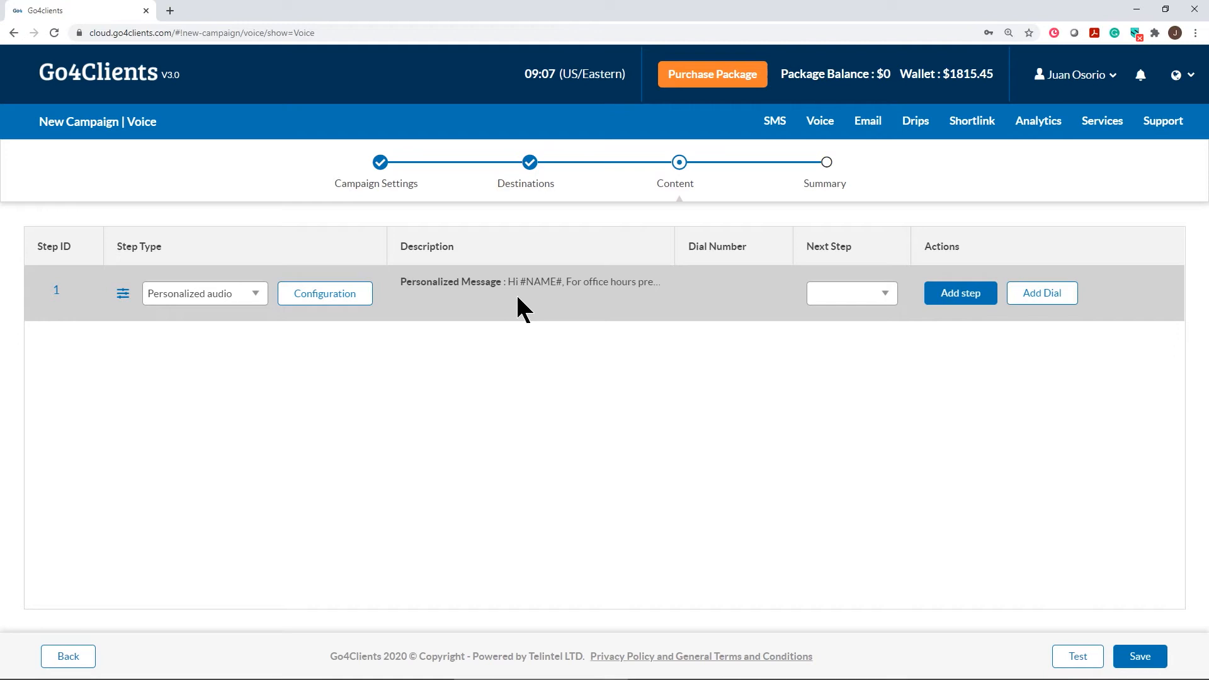
left_click(951, 295)
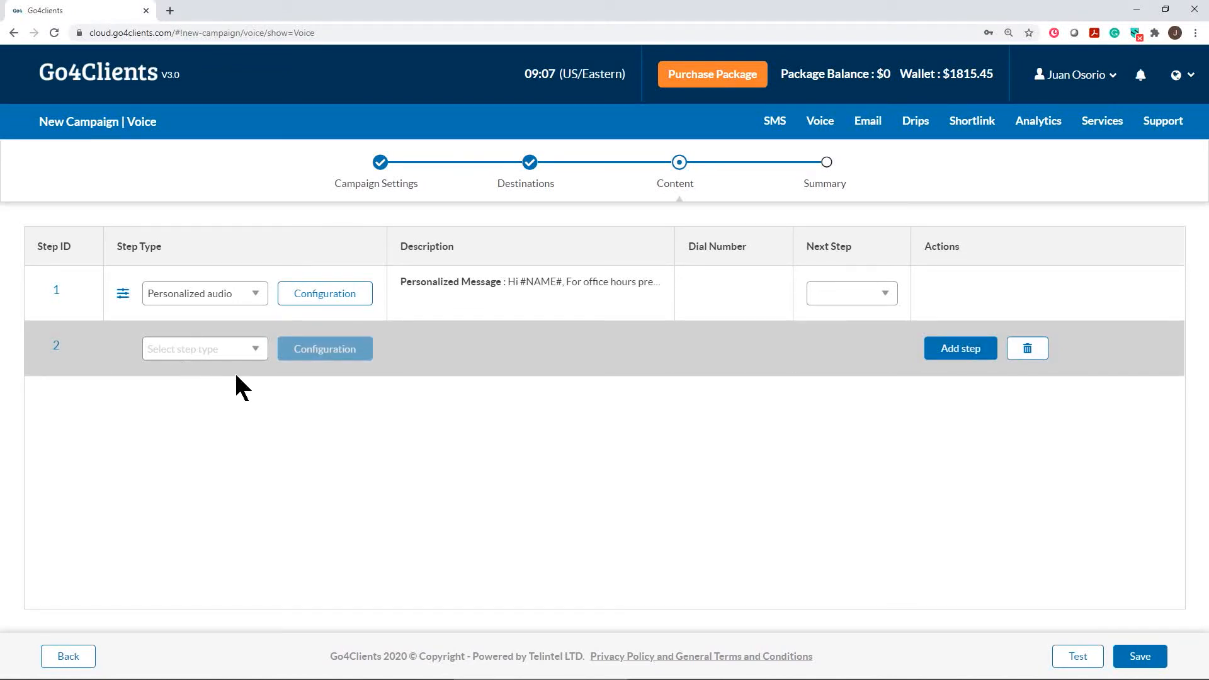
left_click(257, 350)
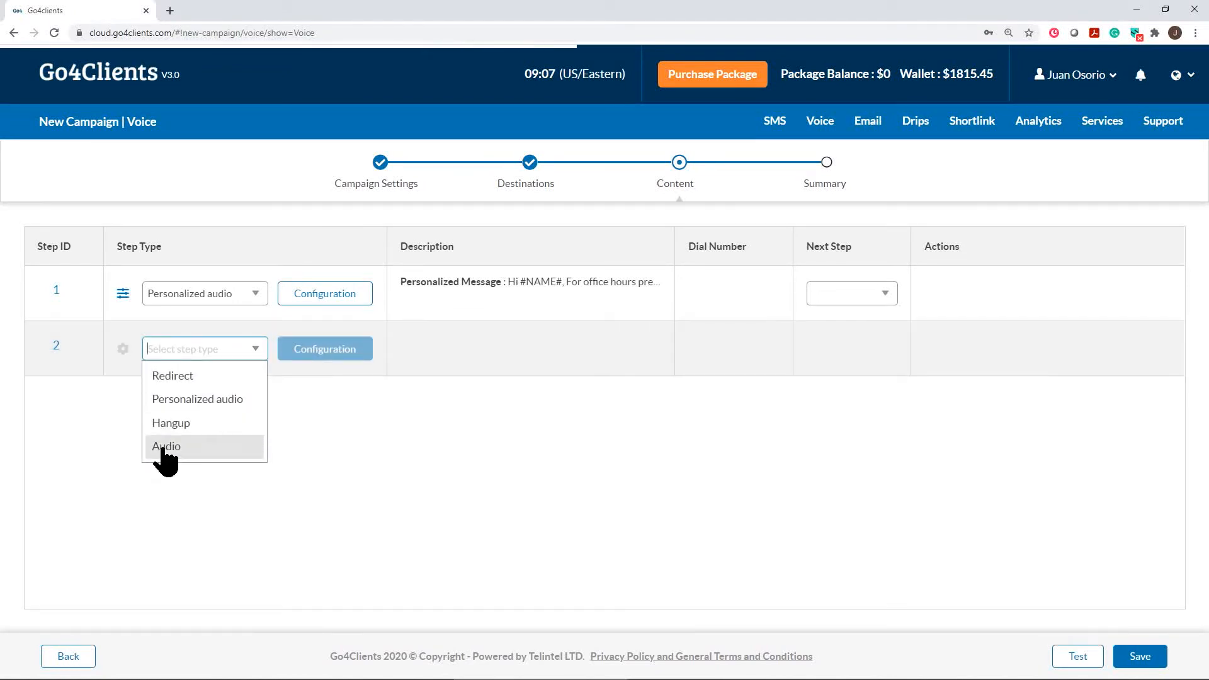
left_click(163, 446)
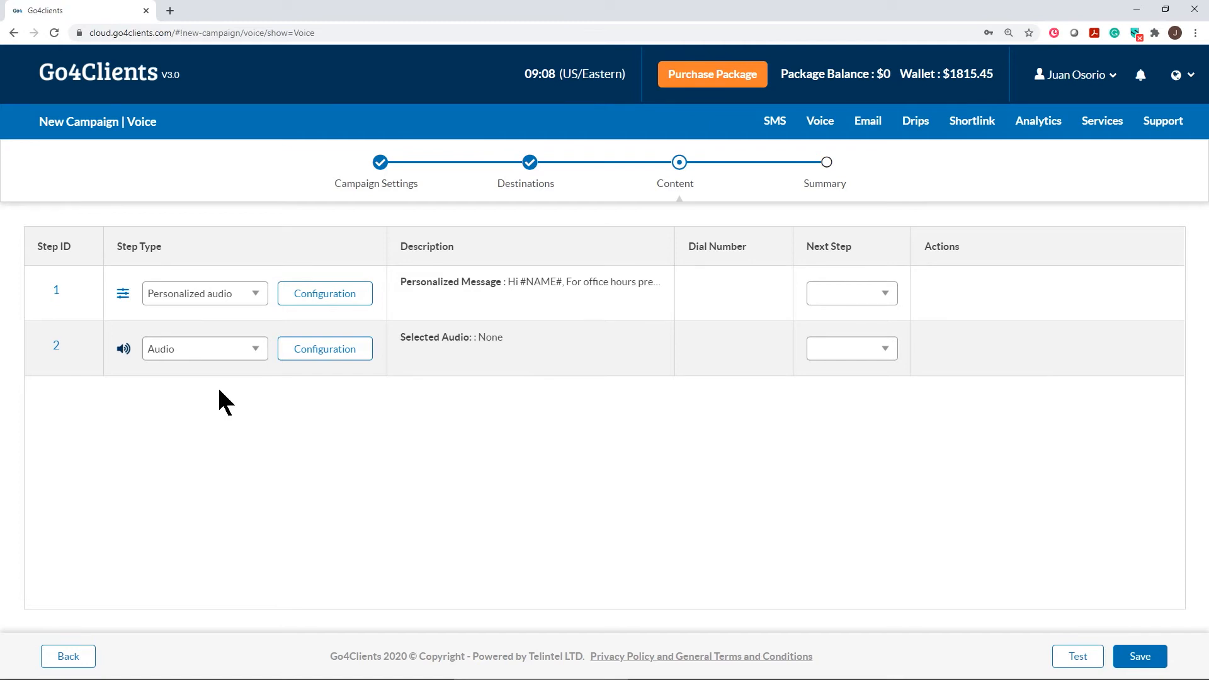
Start a new text-to-speech audio for step 2 and name the audio file Office Hours.
left_click(334, 354)
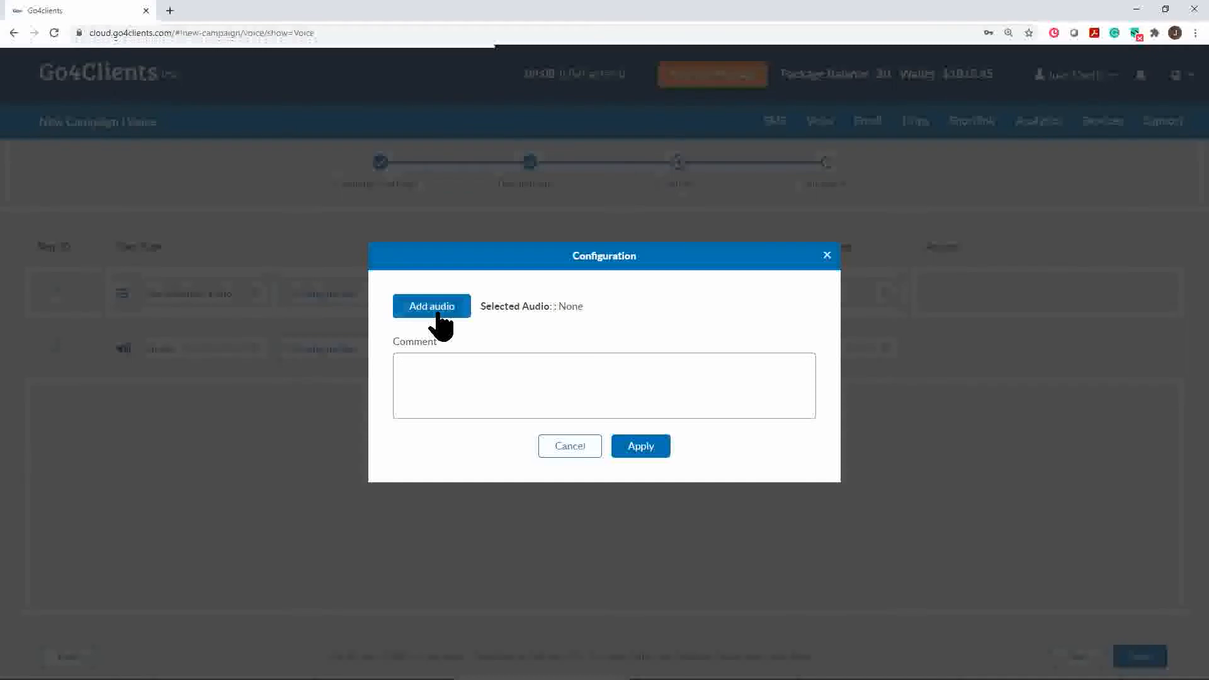
left_click(439, 313)
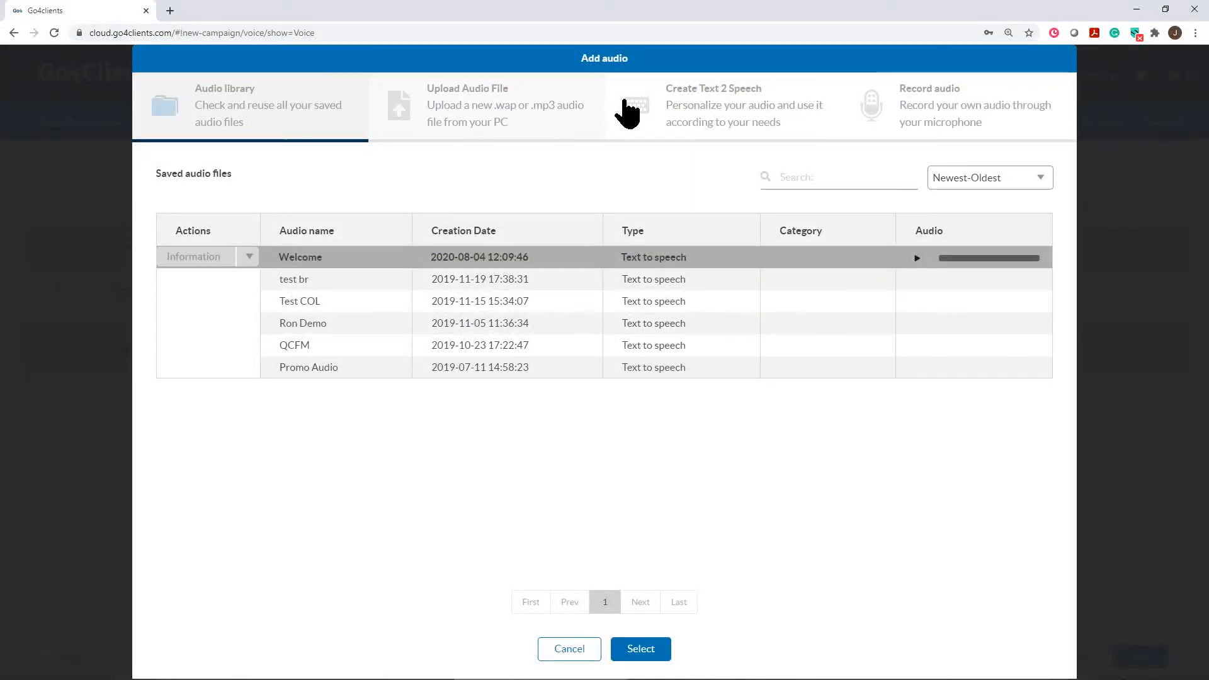
left_click(722, 131)
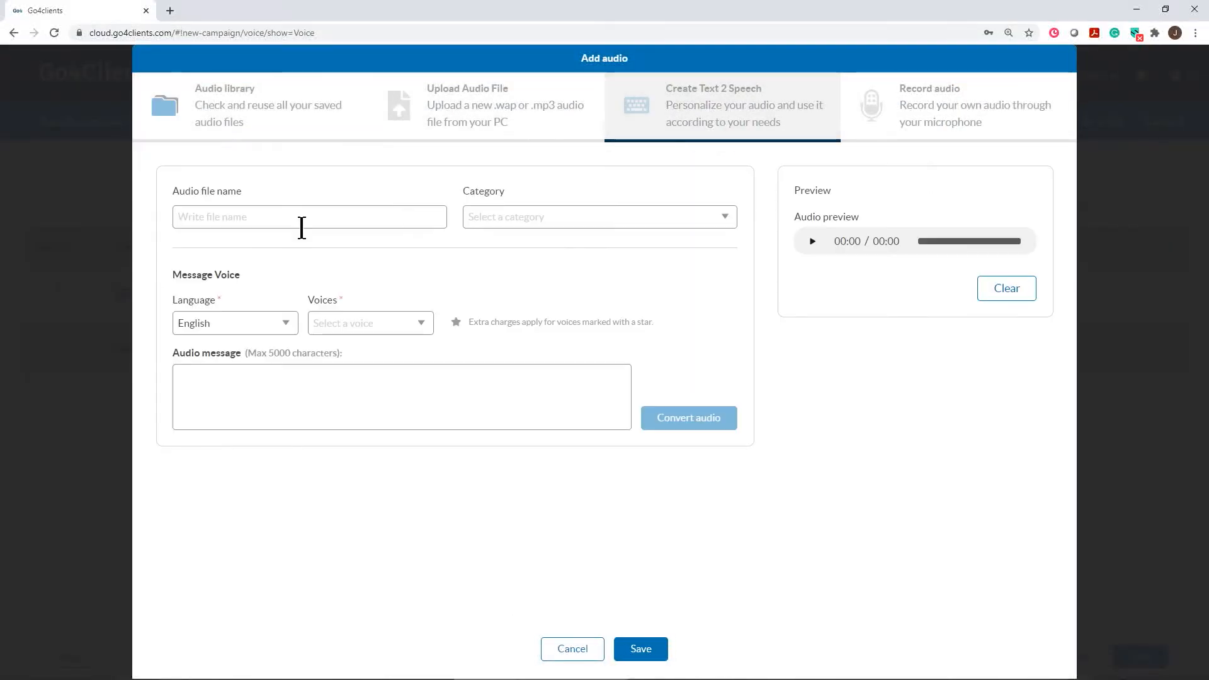
left_click(218, 216)
type("O")
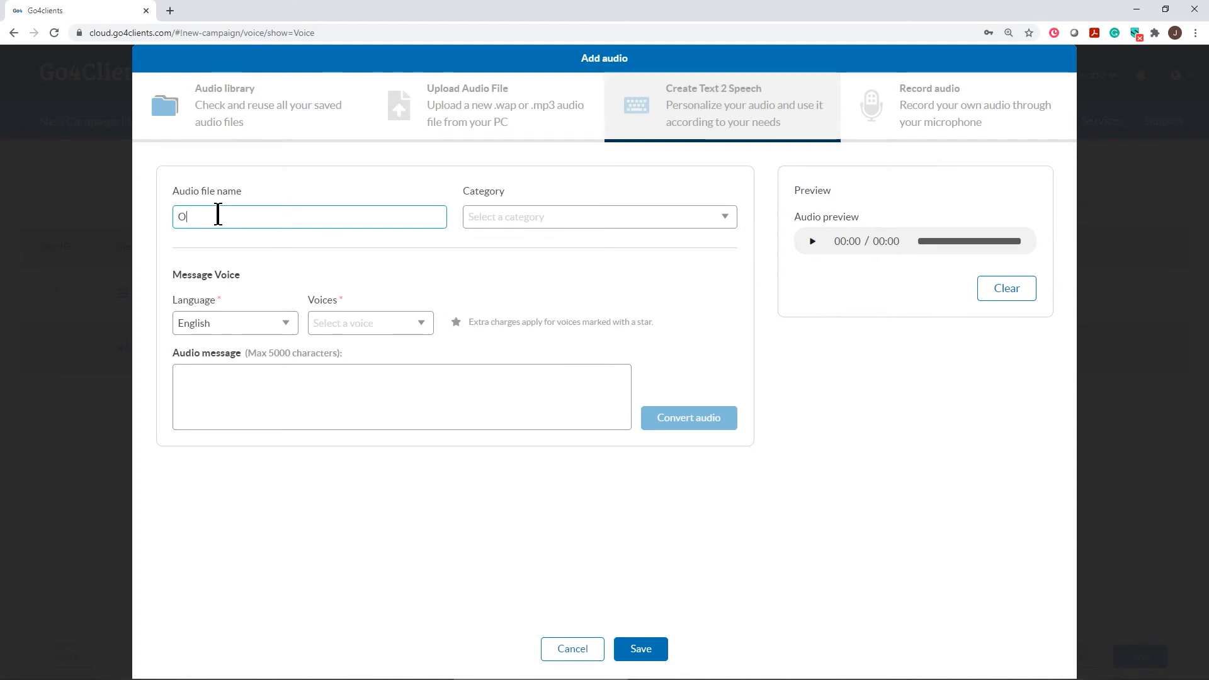
type("ffice Hours")
left_click(731, 221)
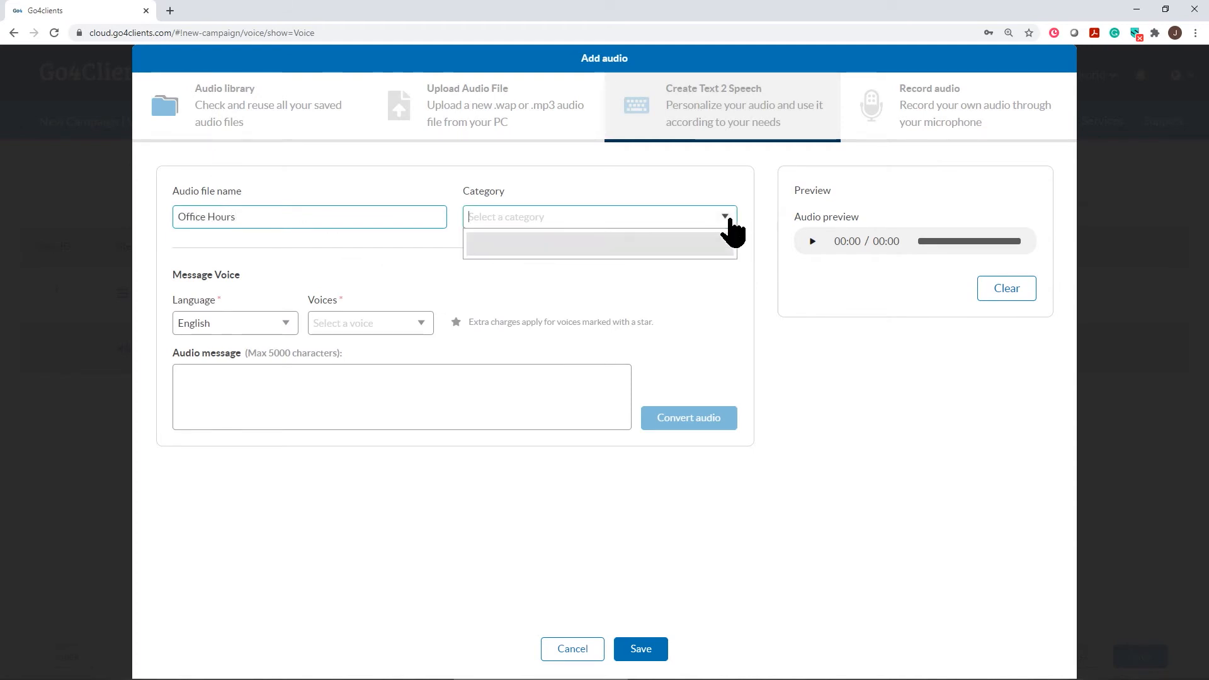
left_click(502, 264)
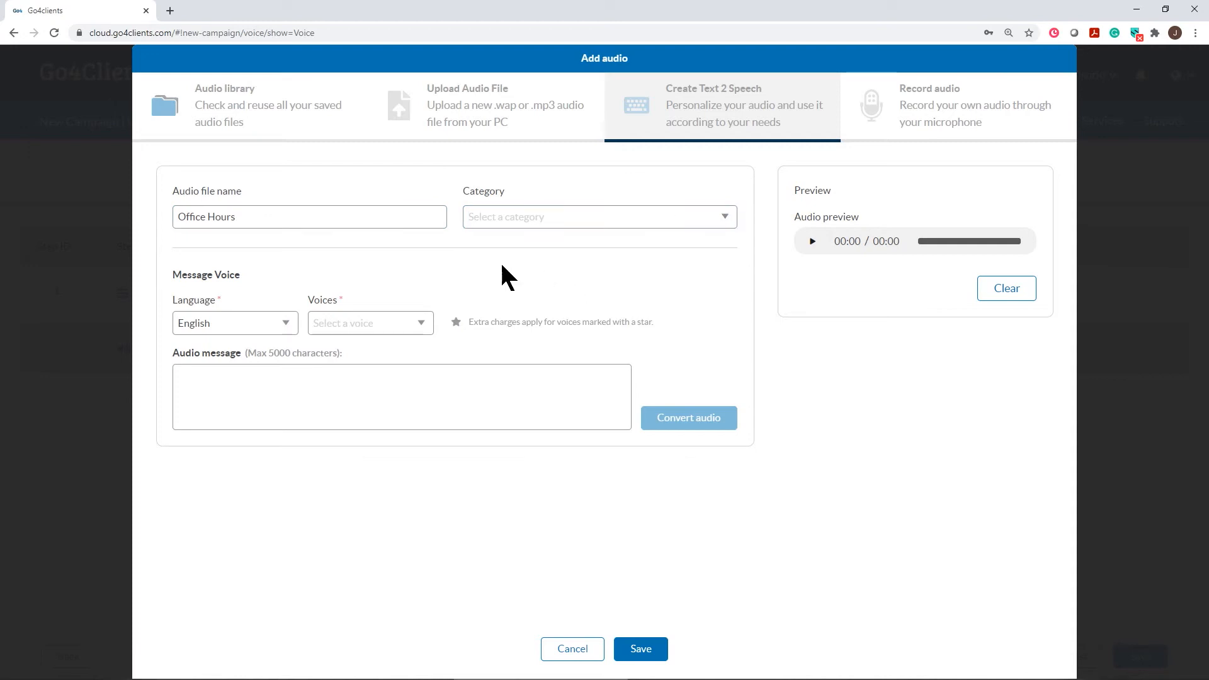
Set the voice of the Office Hours audio to CHARLOTTE.
left_click(425, 323)
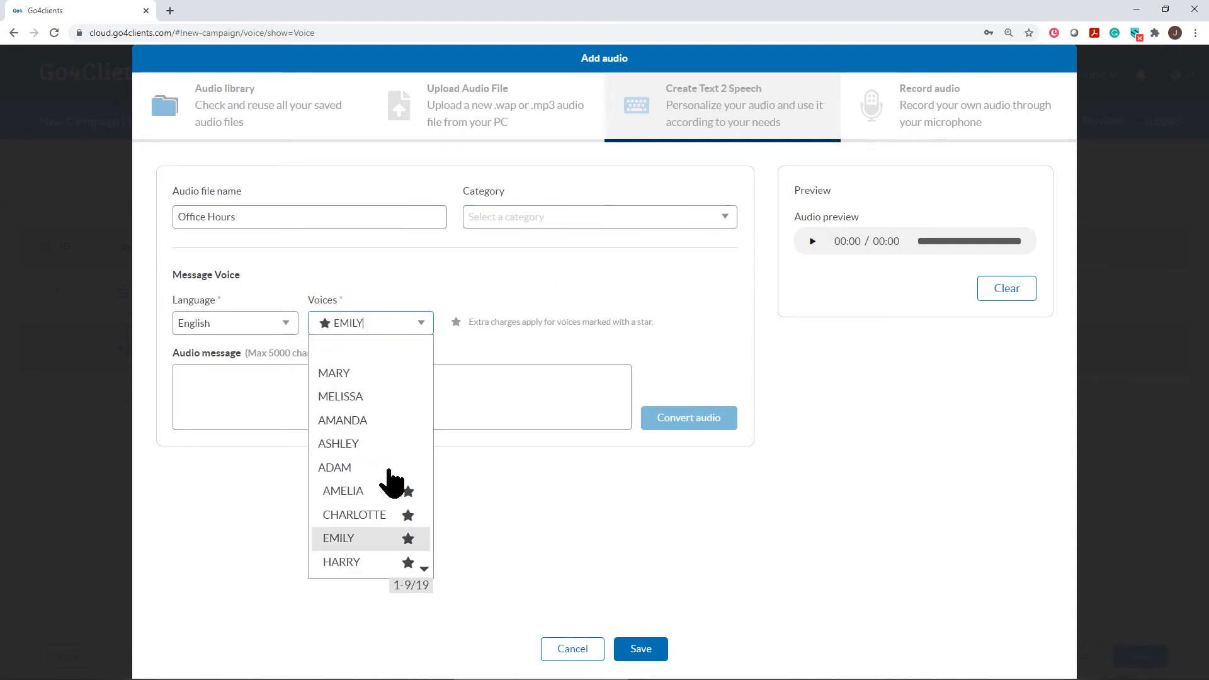
scroll(388, 469, "down", 1)
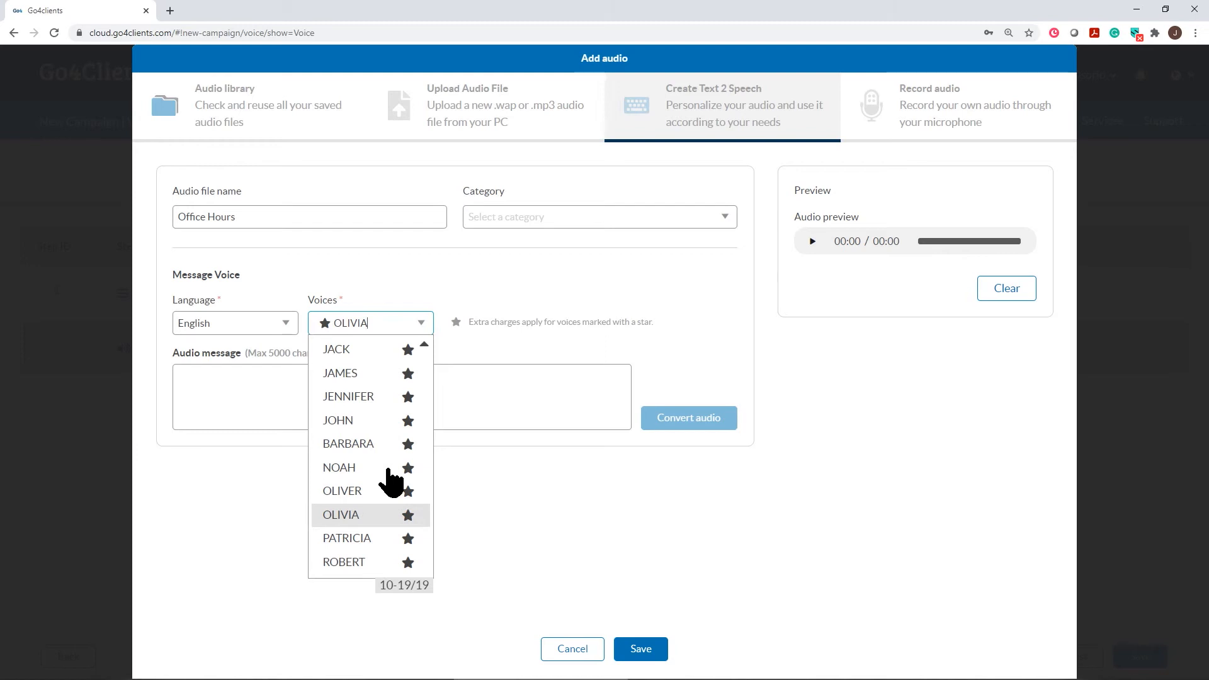
key("Down")
key("Down")
key("Up")
key("Up")
key("Up")
key("Up")
key("Up")
key("Up")
key("Up")
key("Up")
key("Up")
key("Up")
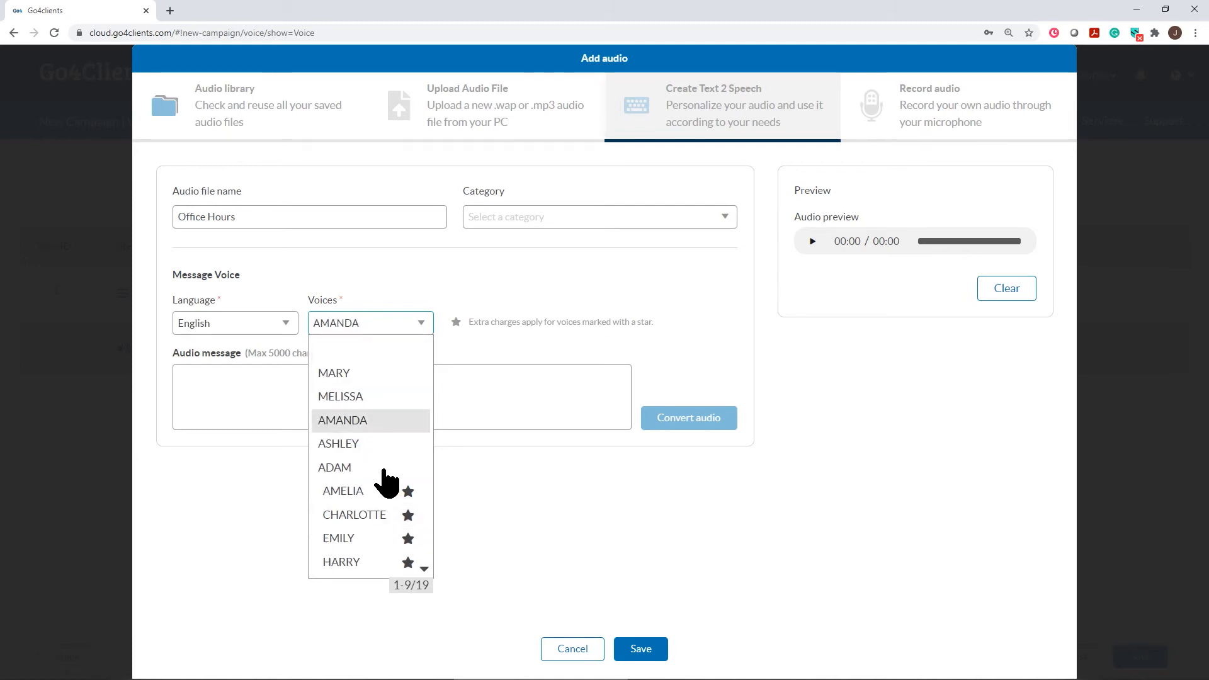
left_click(385, 515)
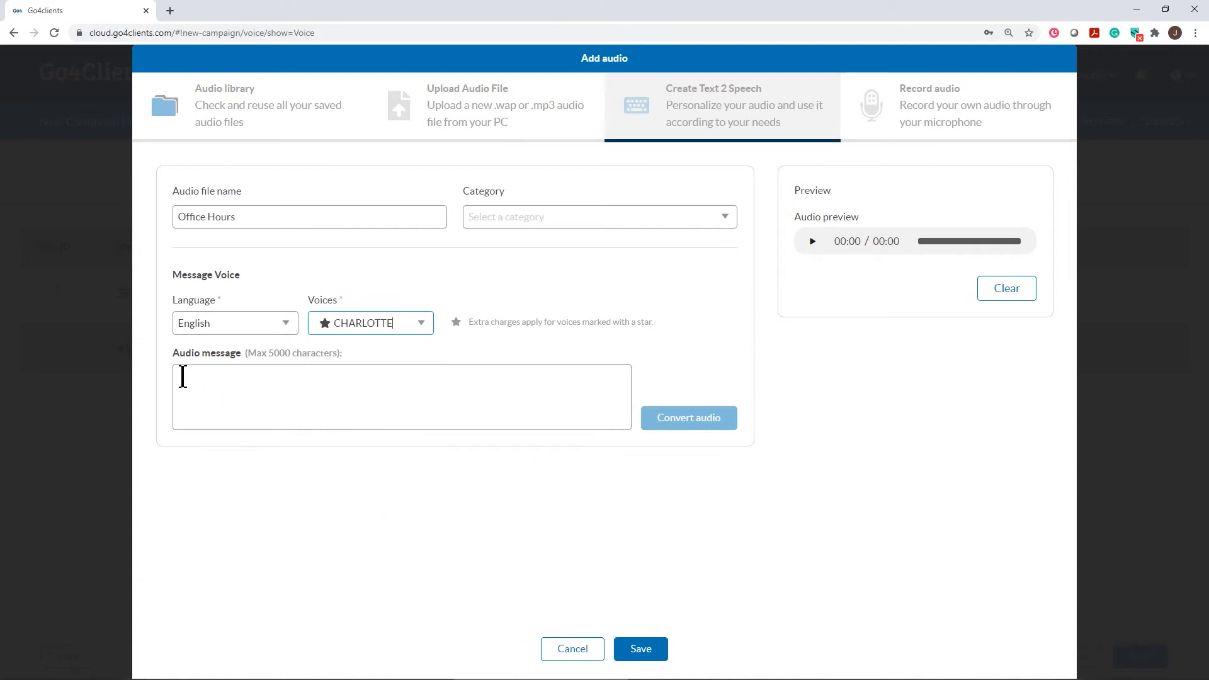
Write the audio message "Our office hours are fro 9 am to 5 pm EST.", with the misspelled "ffice" corrected to "office".
left_click(243, 399)
type("Our ffice hours are fro 9 am to 5 pm EST")
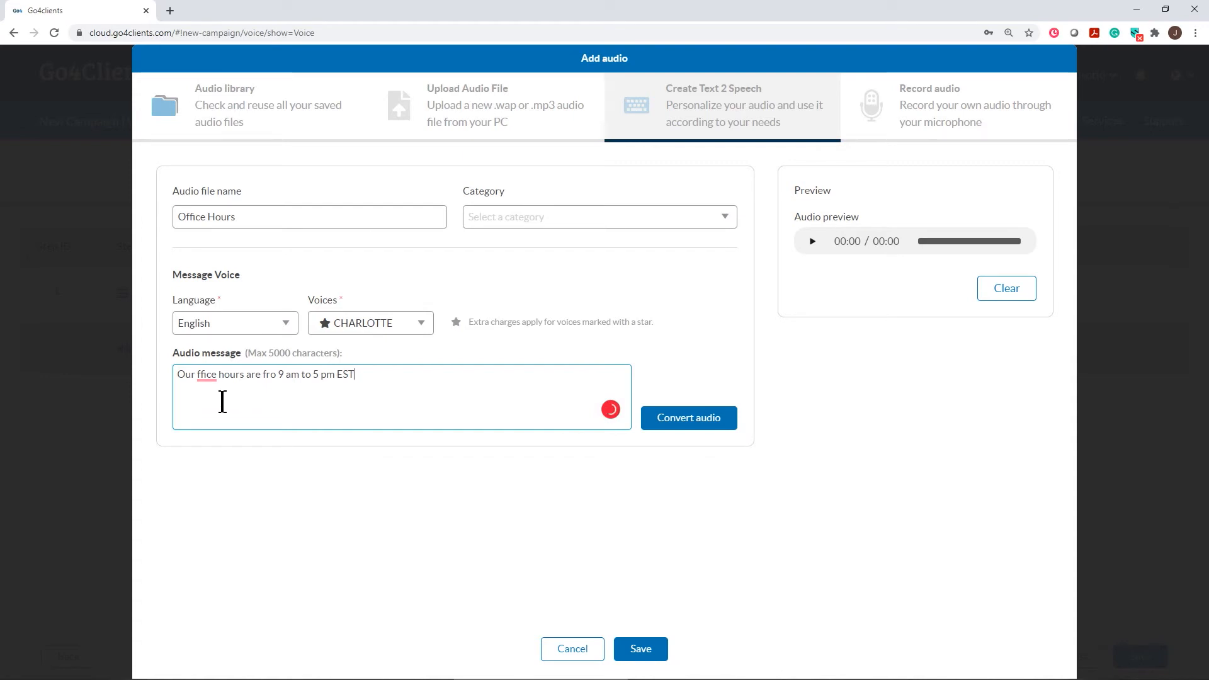
left_click(202, 378)
right_click(204, 377)
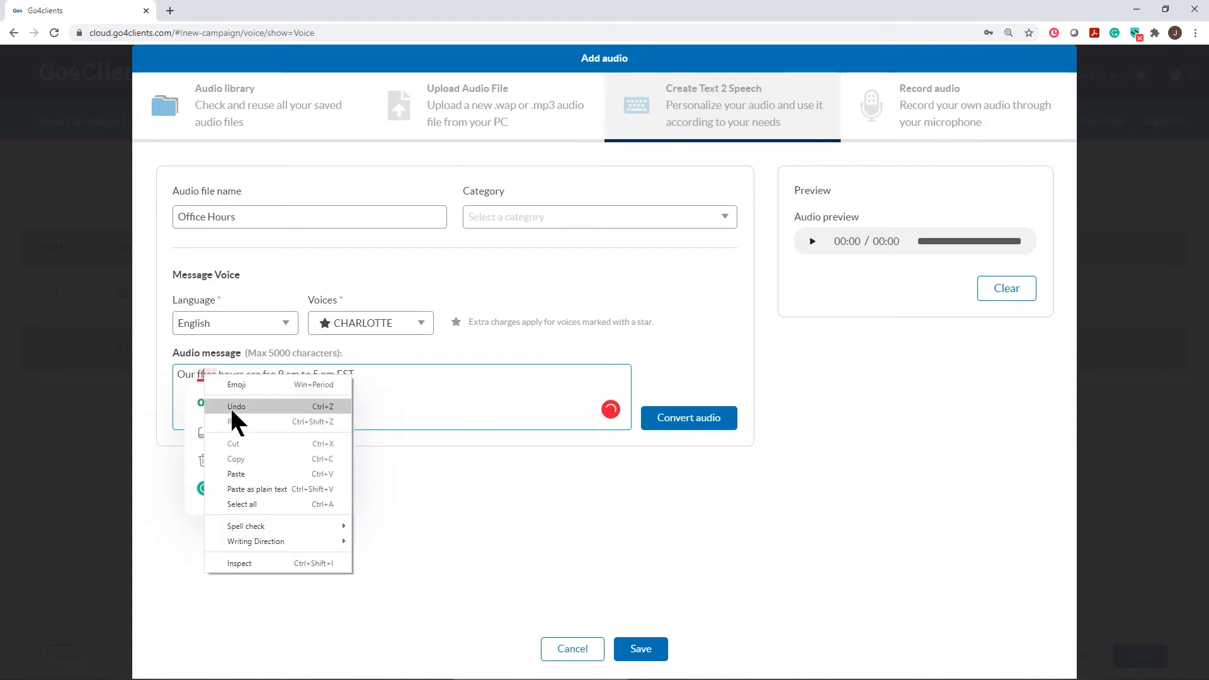
left_click(197, 401)
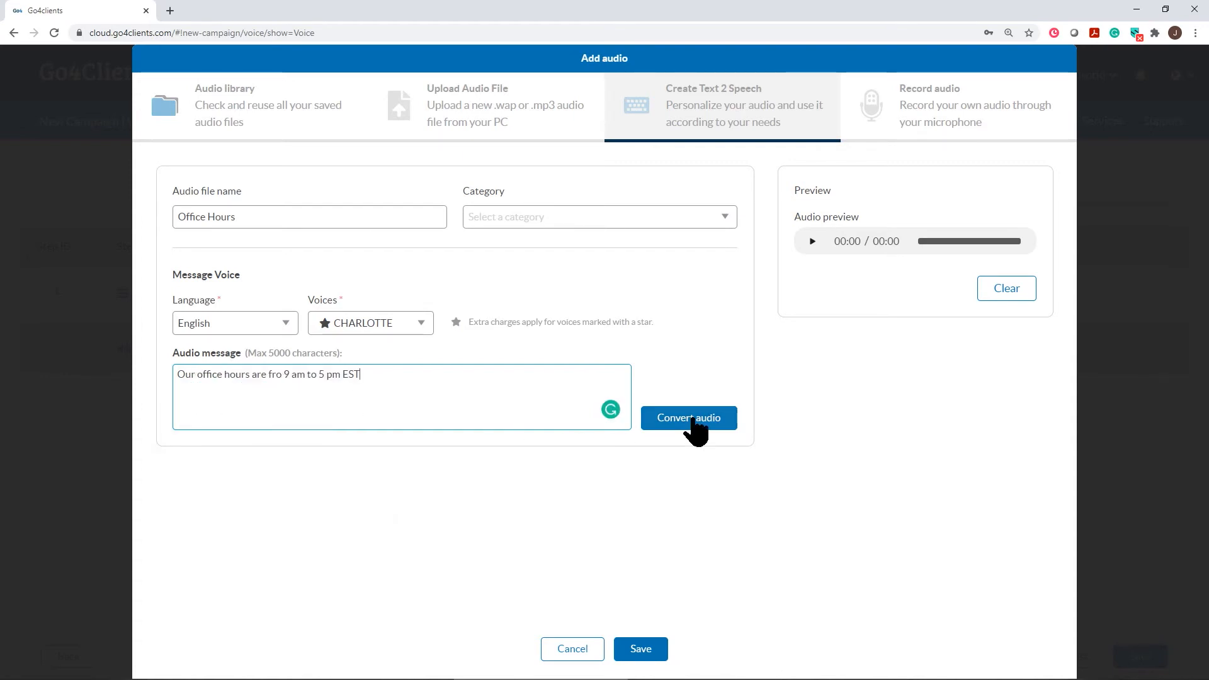
left_click(378, 394)
type(".")
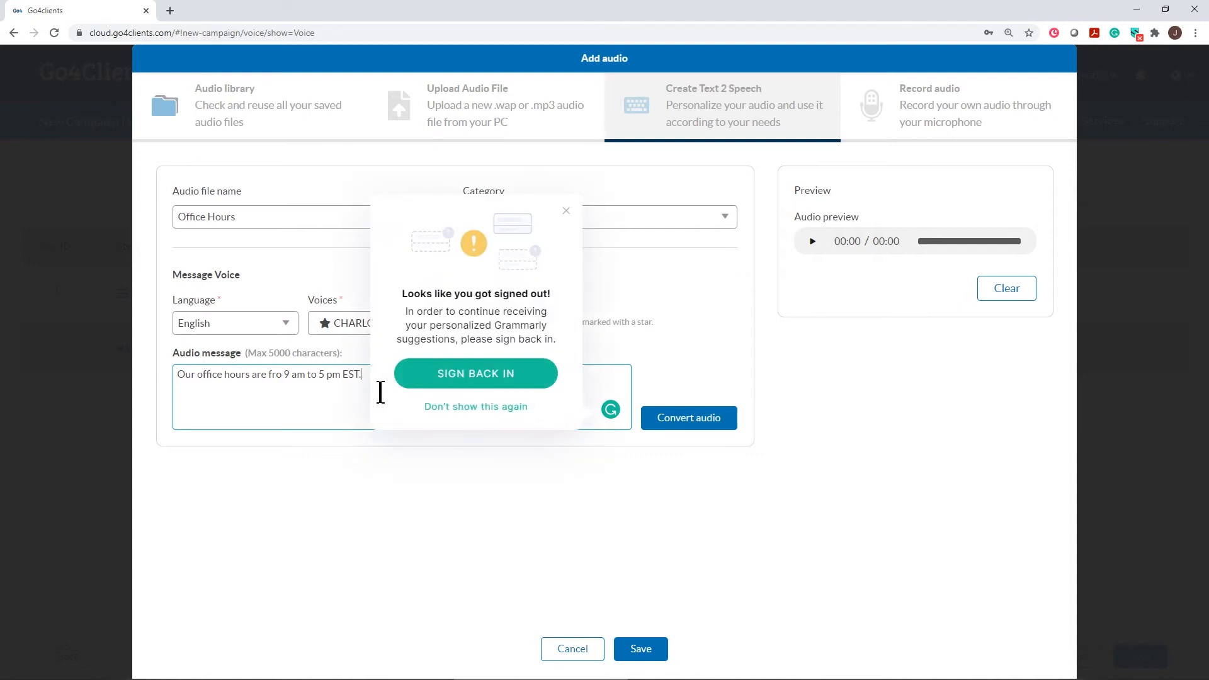
left_click(566, 210)
Correct "fro" to "from" in the message, convert it to audio and play the preview.
left_click(695, 418)
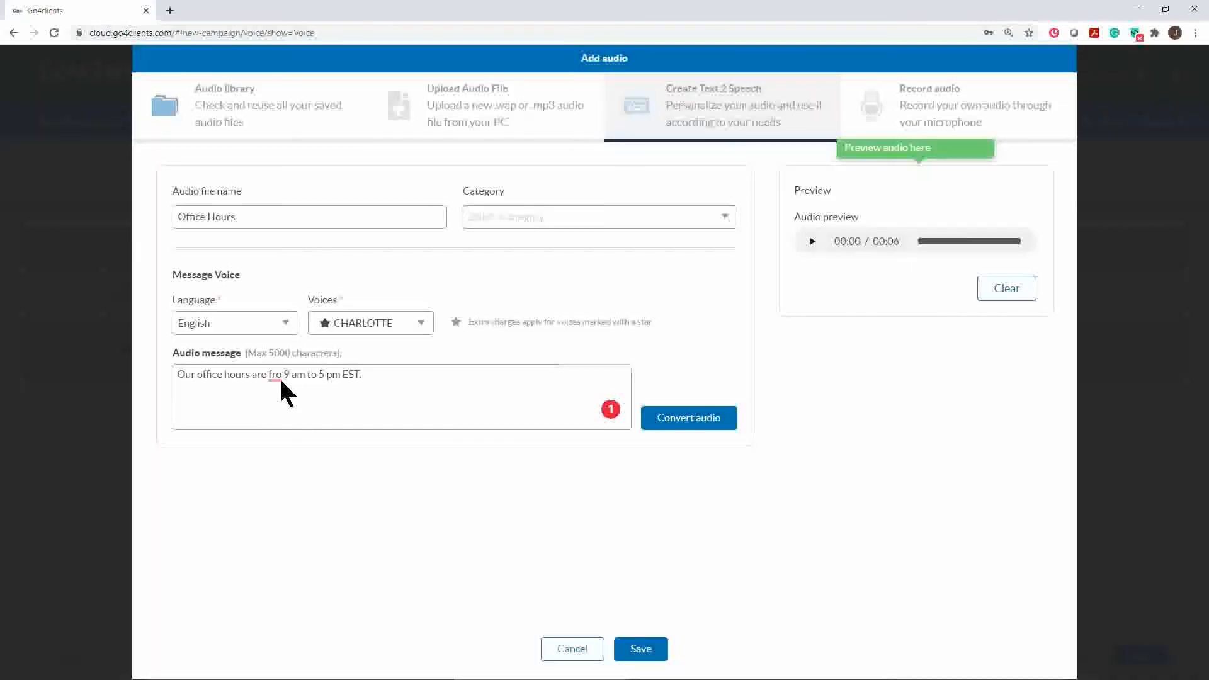
mouse_move(278, 377)
left_click(283, 415)
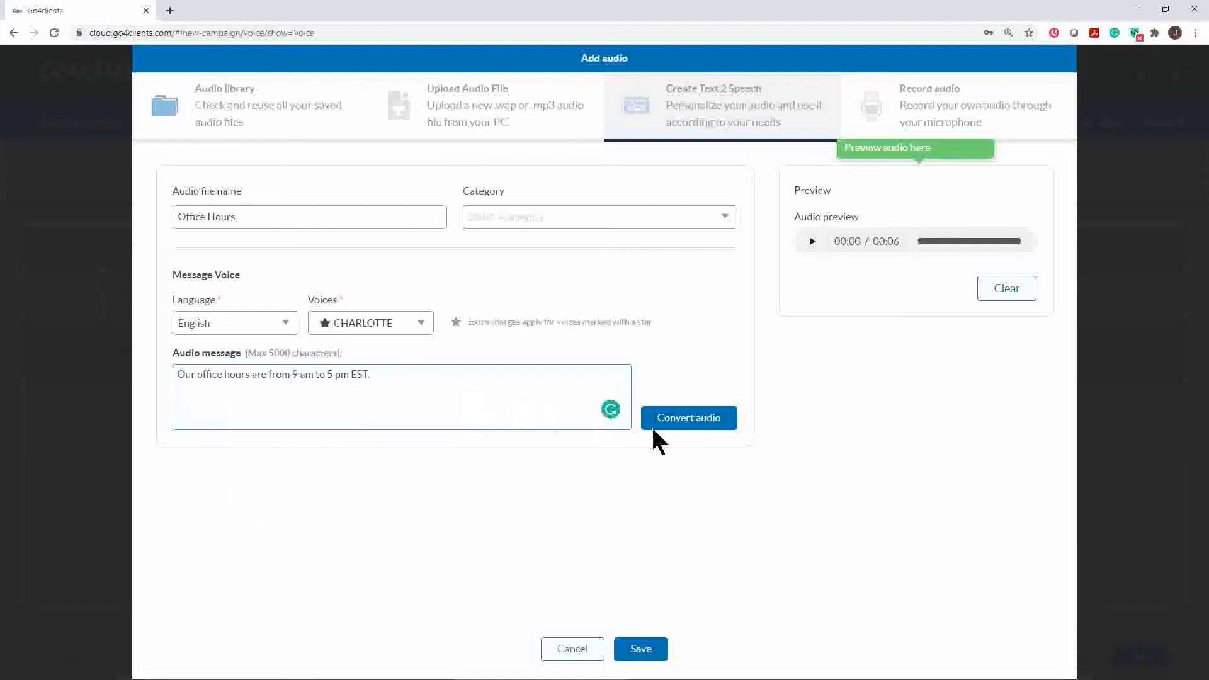
left_click(724, 425)
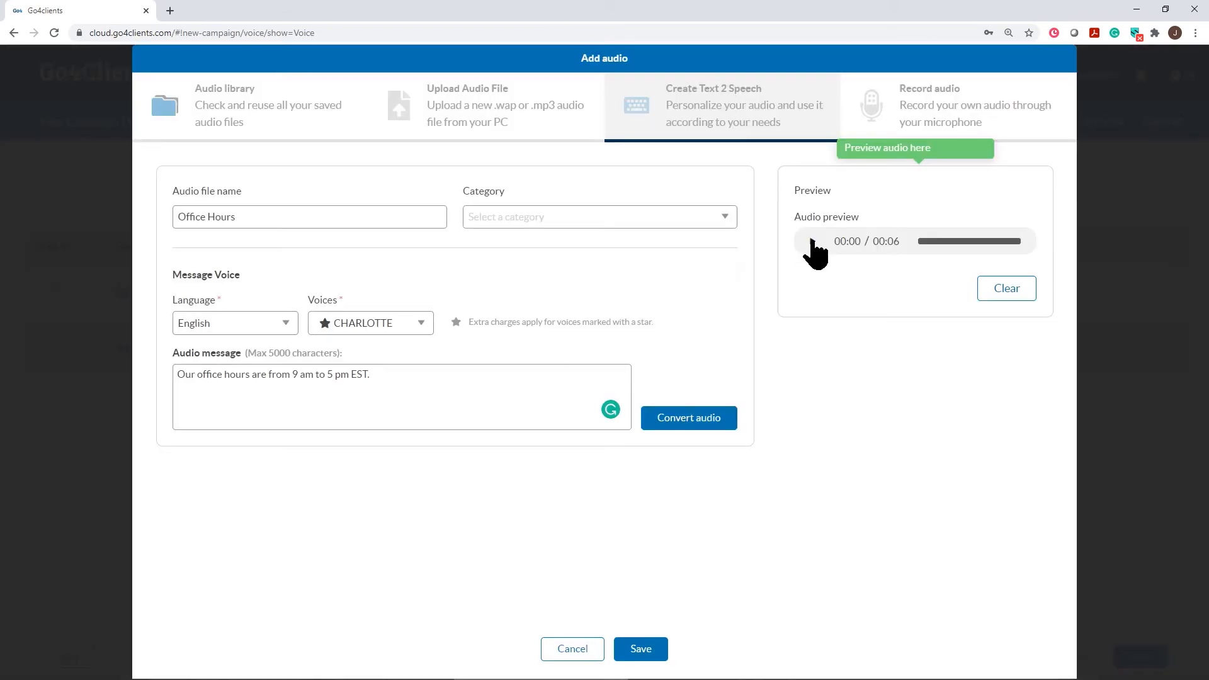
left_click(813, 241)
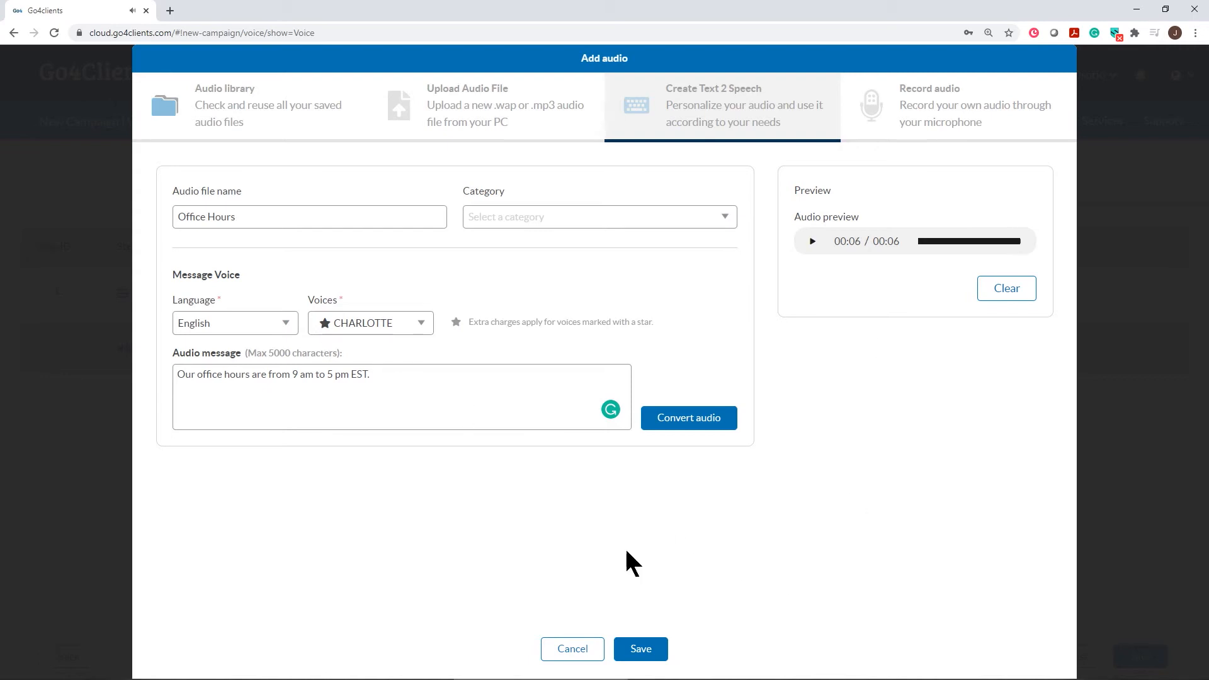
Save the Office Hours audio and apply it to step 2's configuration.
left_click(641, 649)
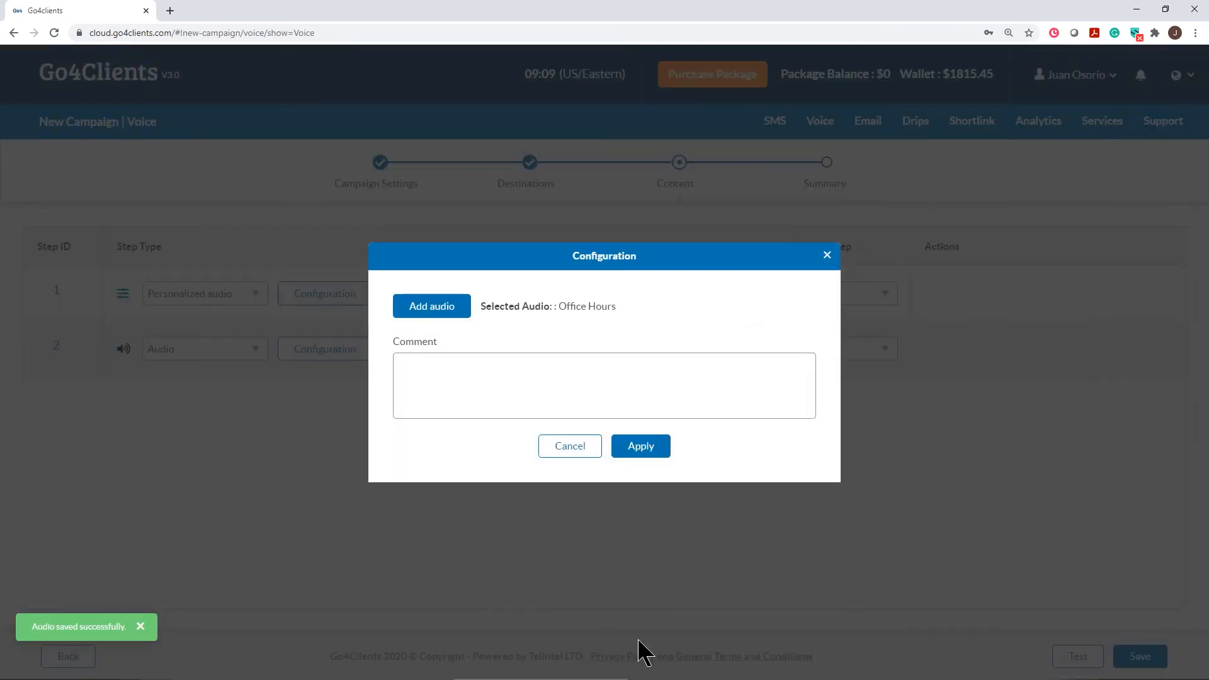
left_click(652, 455)
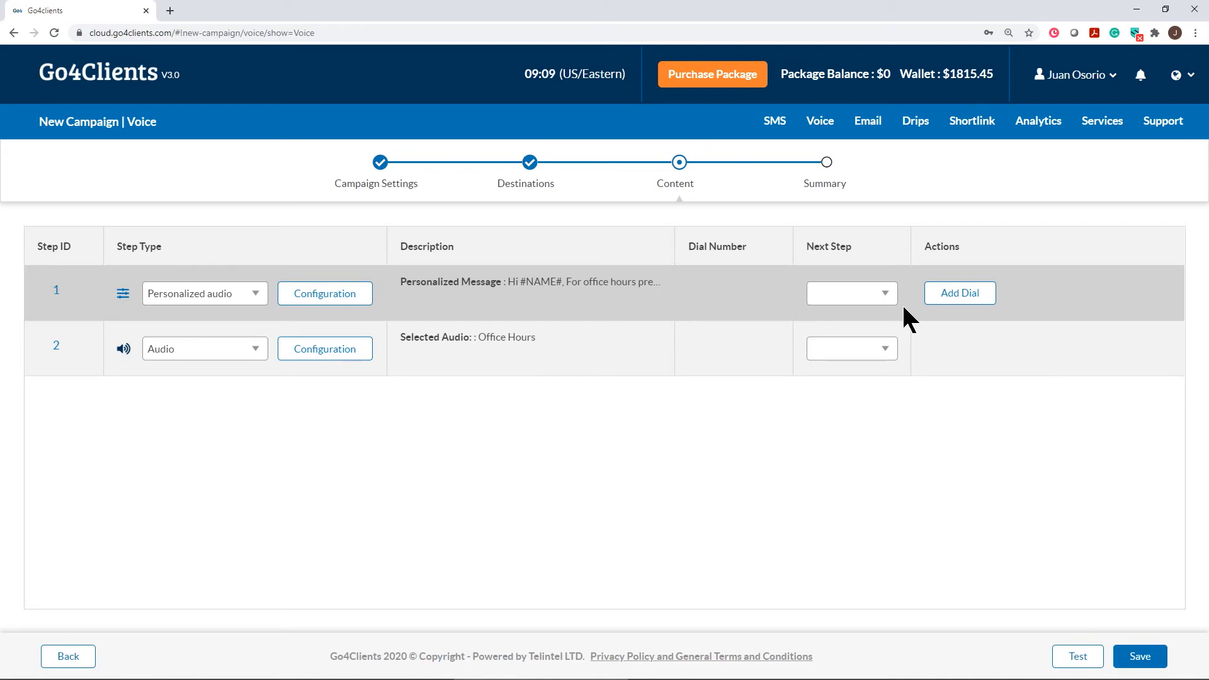
Add a third step to the IVR and set its step type to Redirect.
left_click(983, 362)
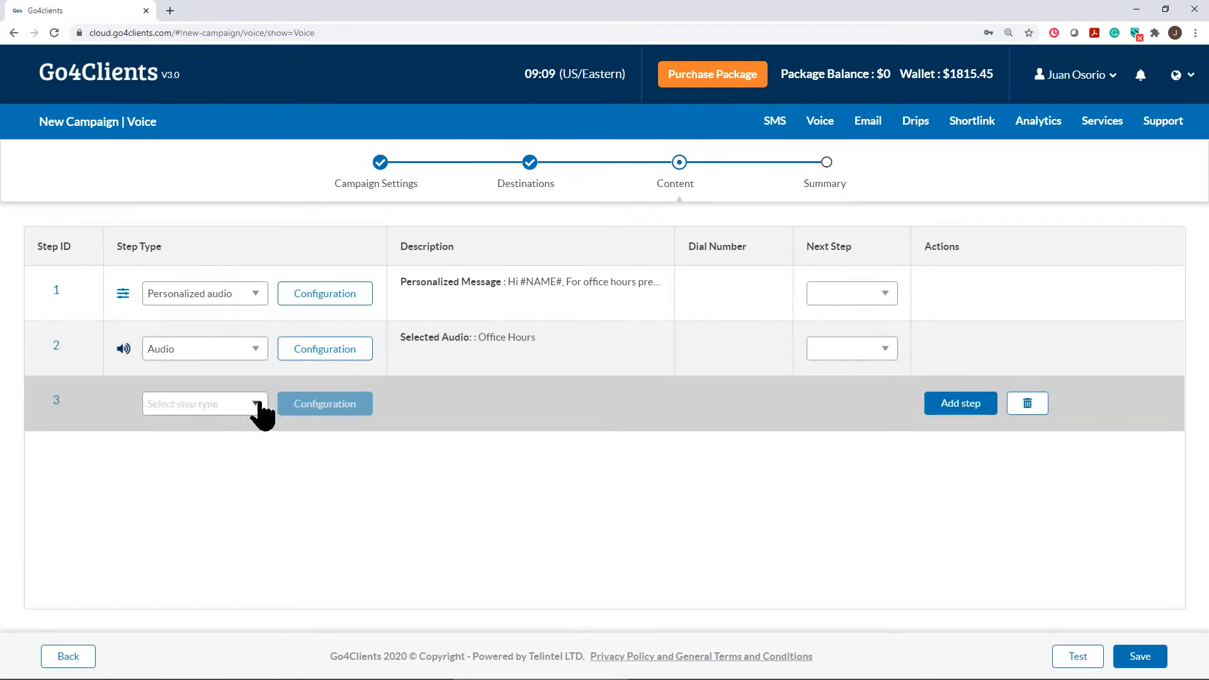
left_click(257, 404)
left_click(181, 433)
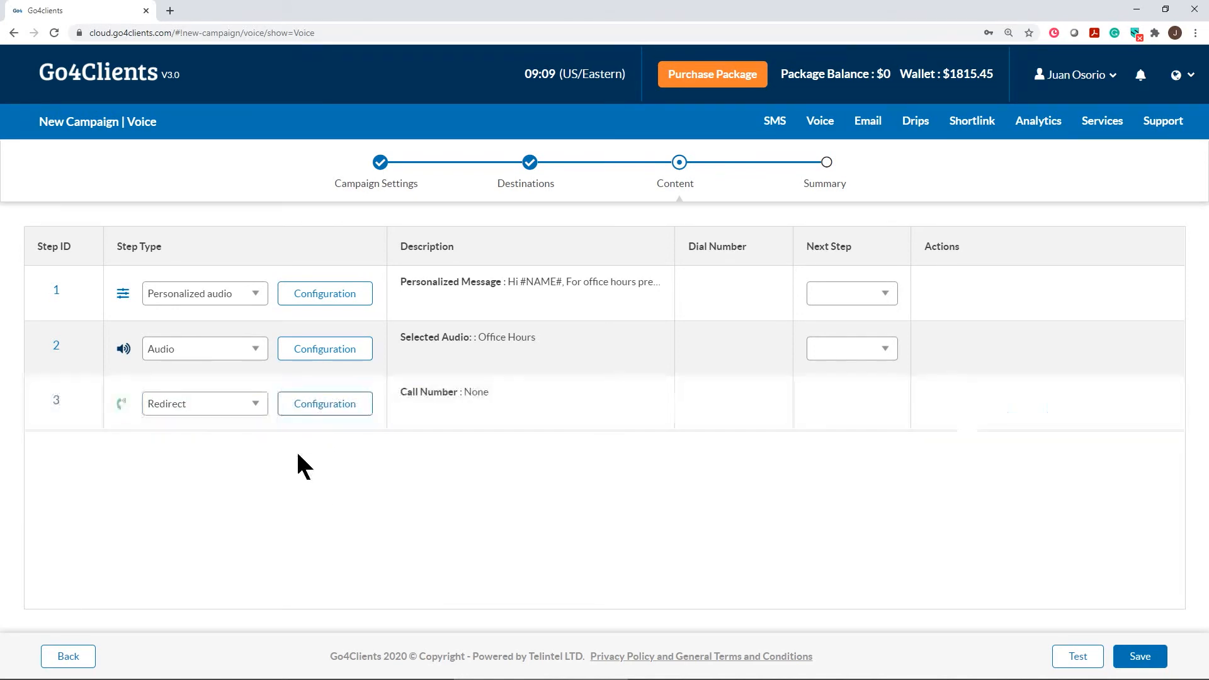
Configure step 3's redirect with the contact center's phone number and the comment "Call to our Contact center".
left_click(326, 406)
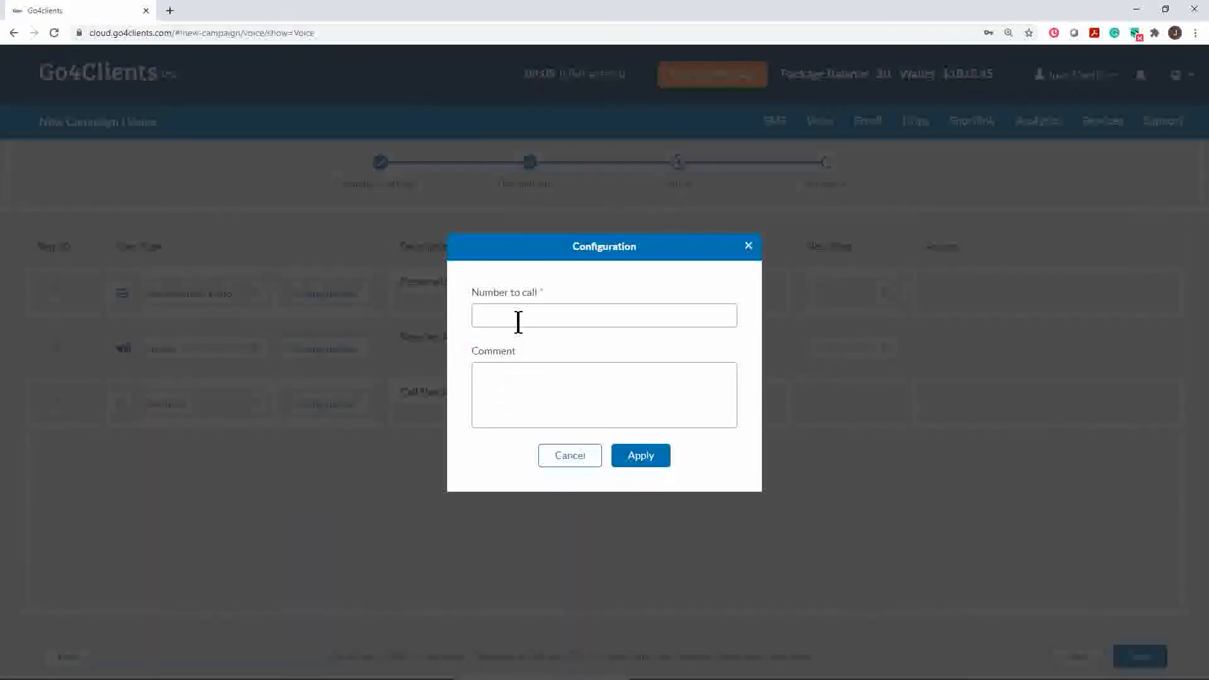
left_click(516, 319)
type("1800")
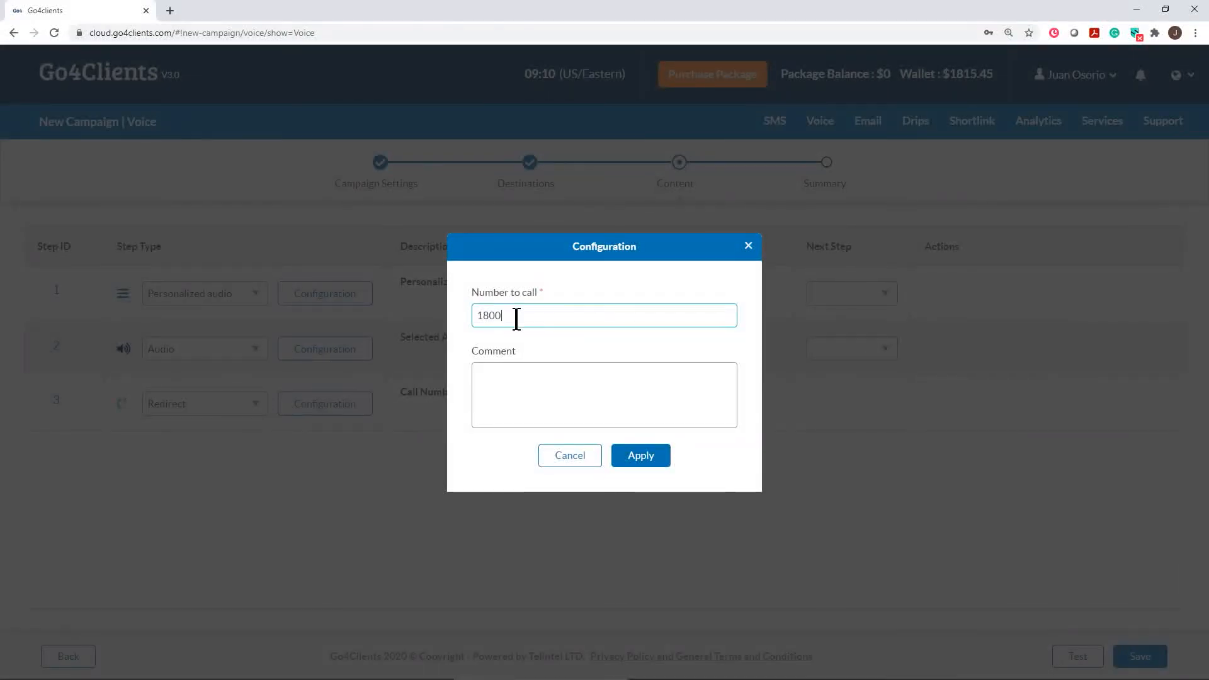
type("5555555")
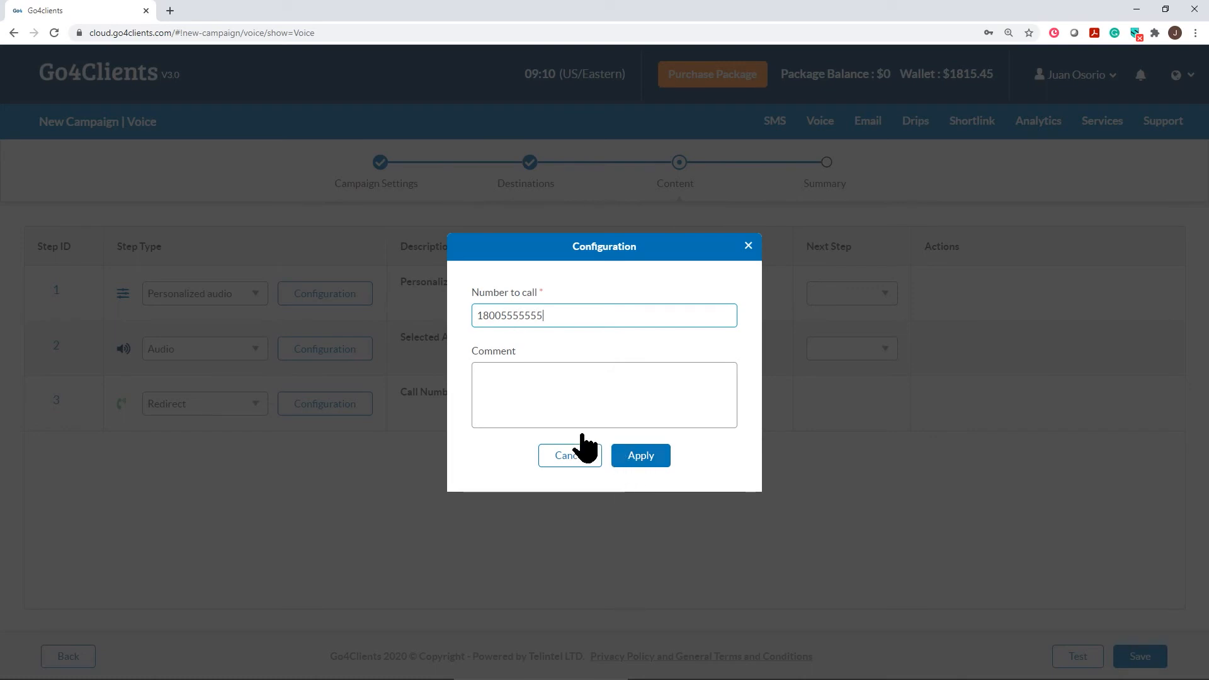
left_click(481, 378)
type("Call to our Contact center")
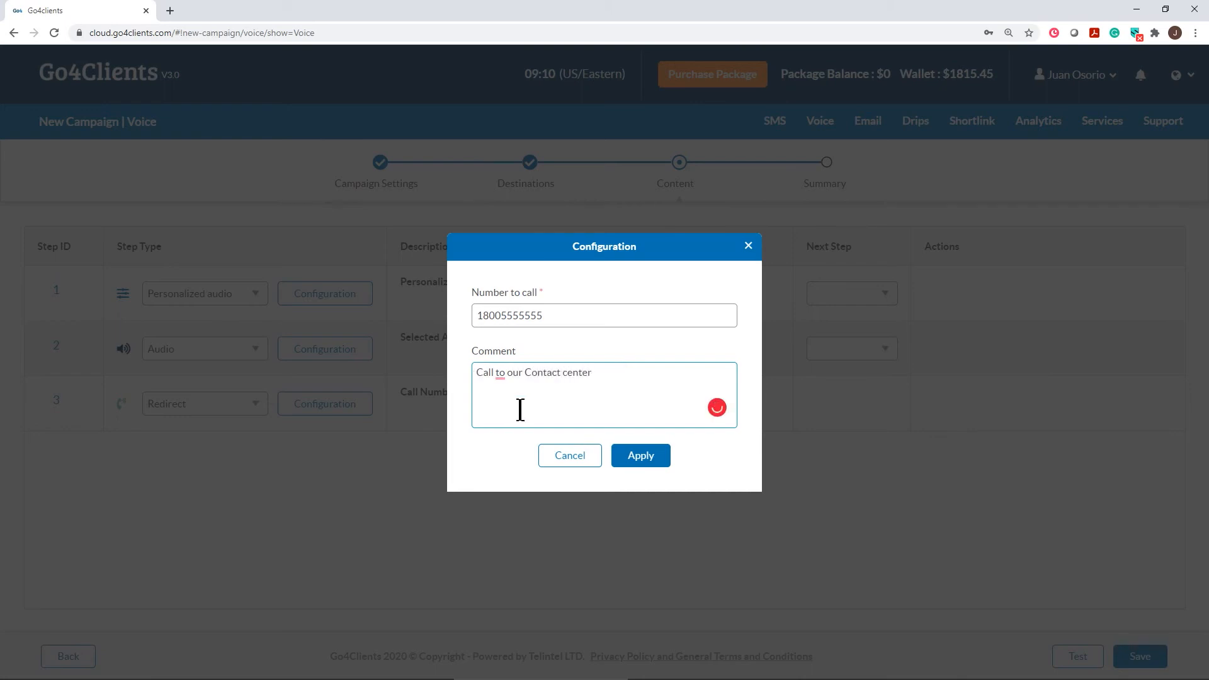
left_click(640, 463)
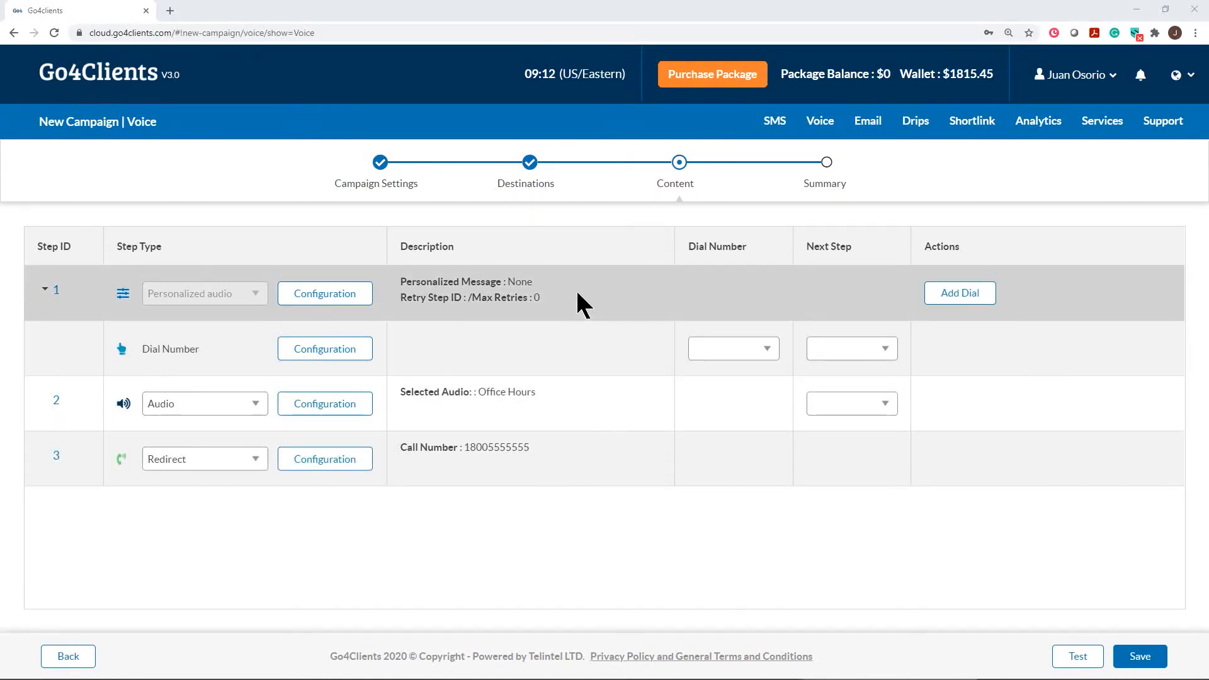
Add another dial option to step 1 and delete both of its dial options.
left_click(962, 299)
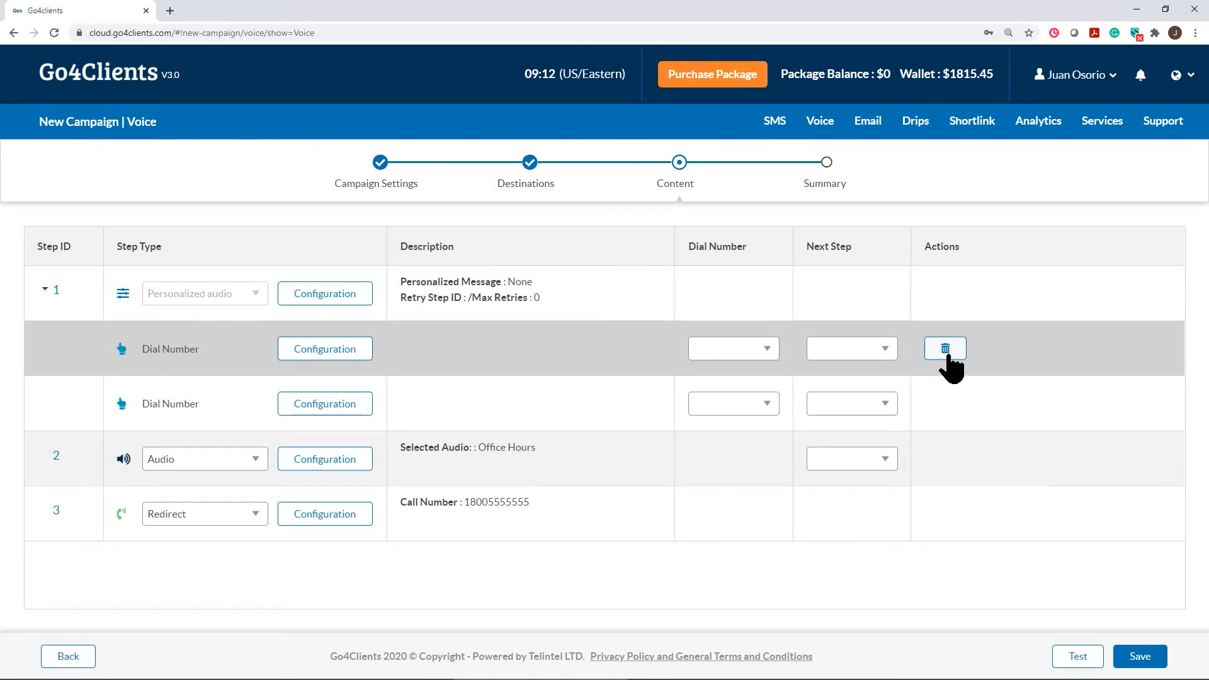
left_click(946, 356)
left_click(643, 400)
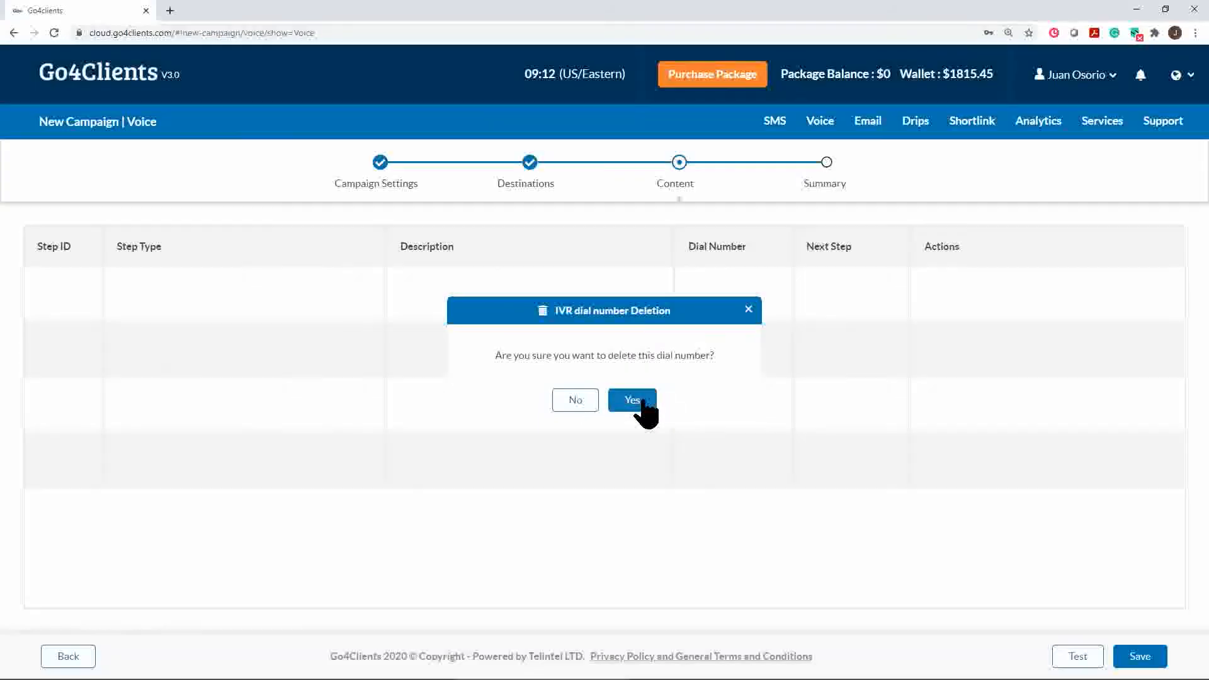
left_click(948, 347)
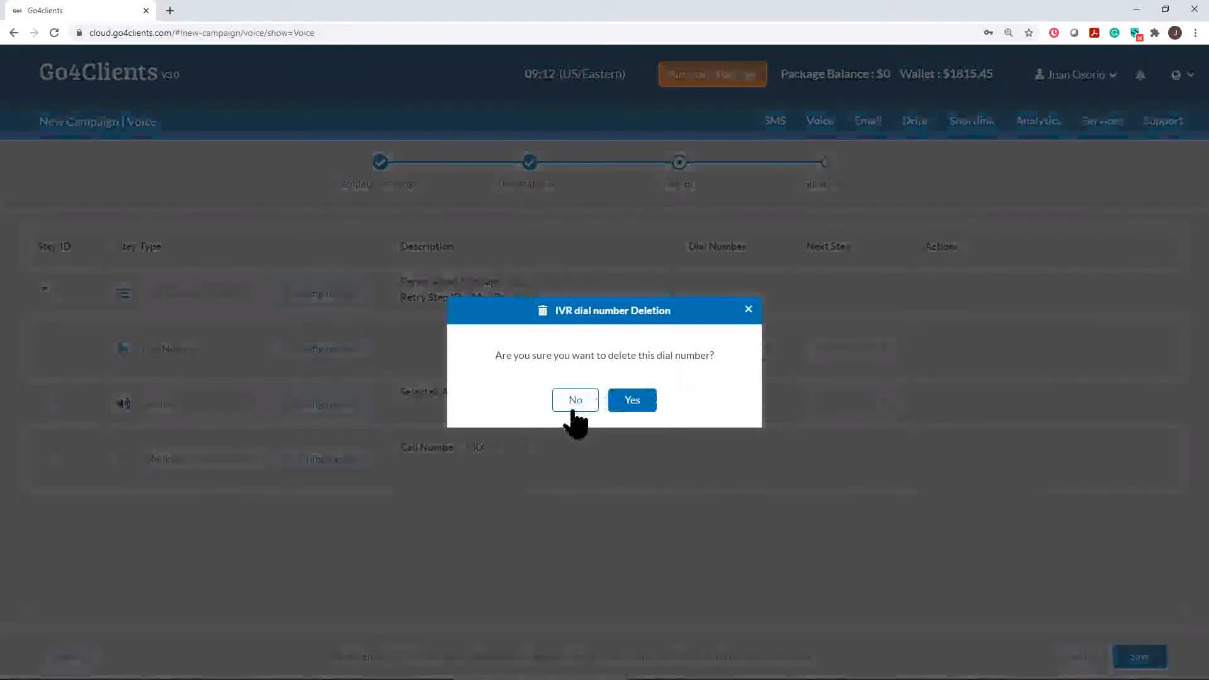
left_click(629, 403)
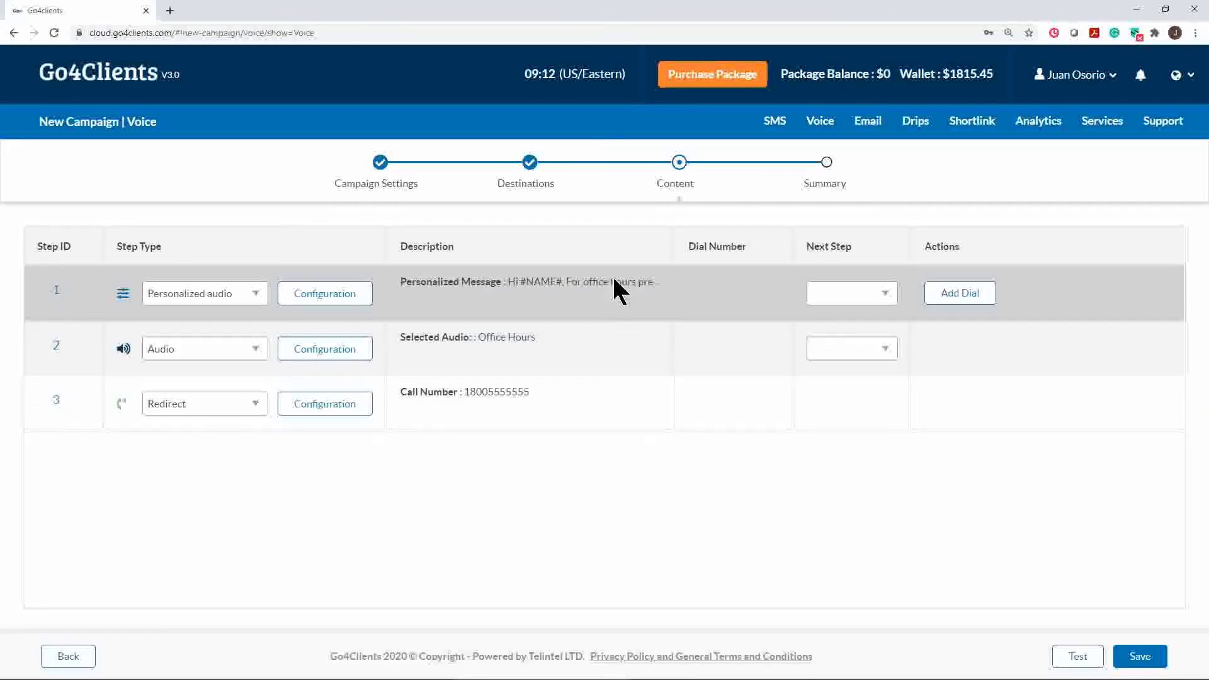
Add a dial option to step 1 and configure the step with Retry Step ID 1 and Max retries 2.
left_click(962, 294)
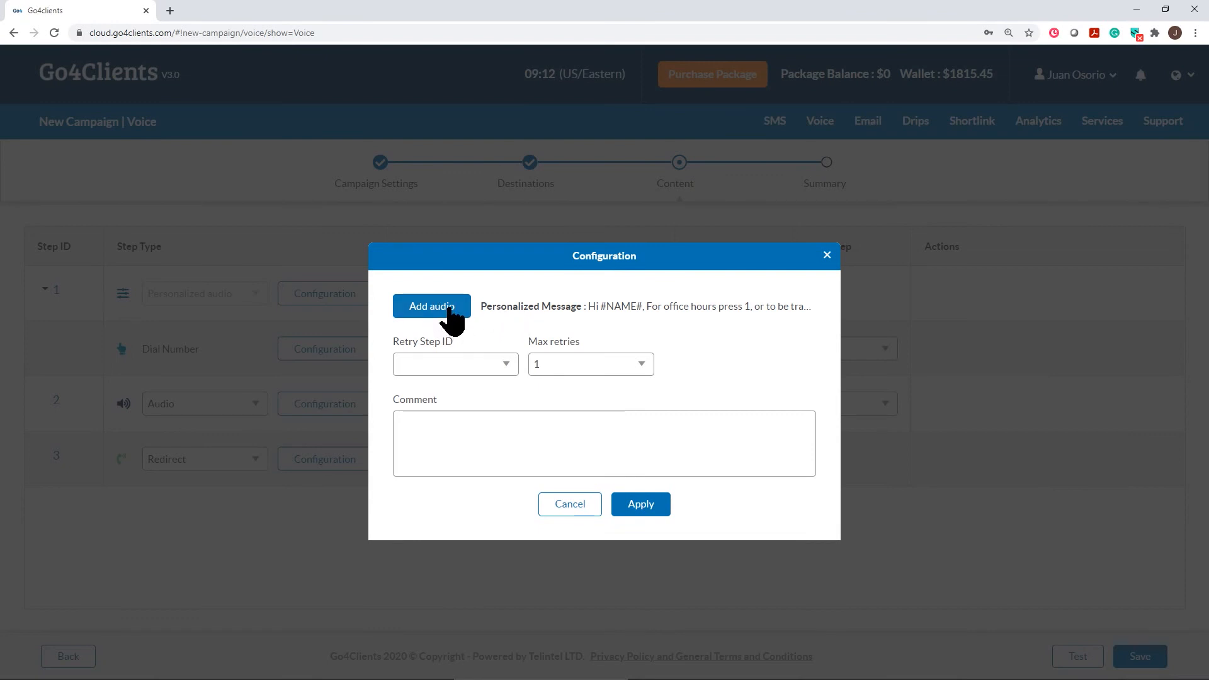
left_click(506, 365)
left_click(451, 392)
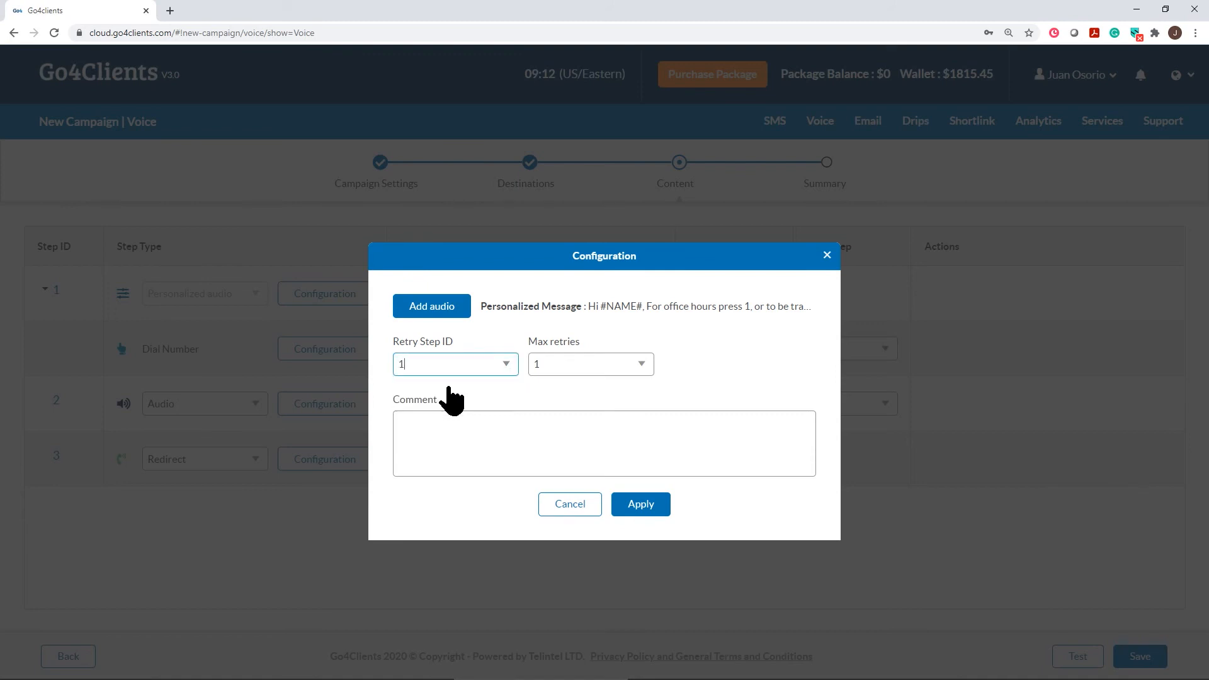
left_click(646, 365)
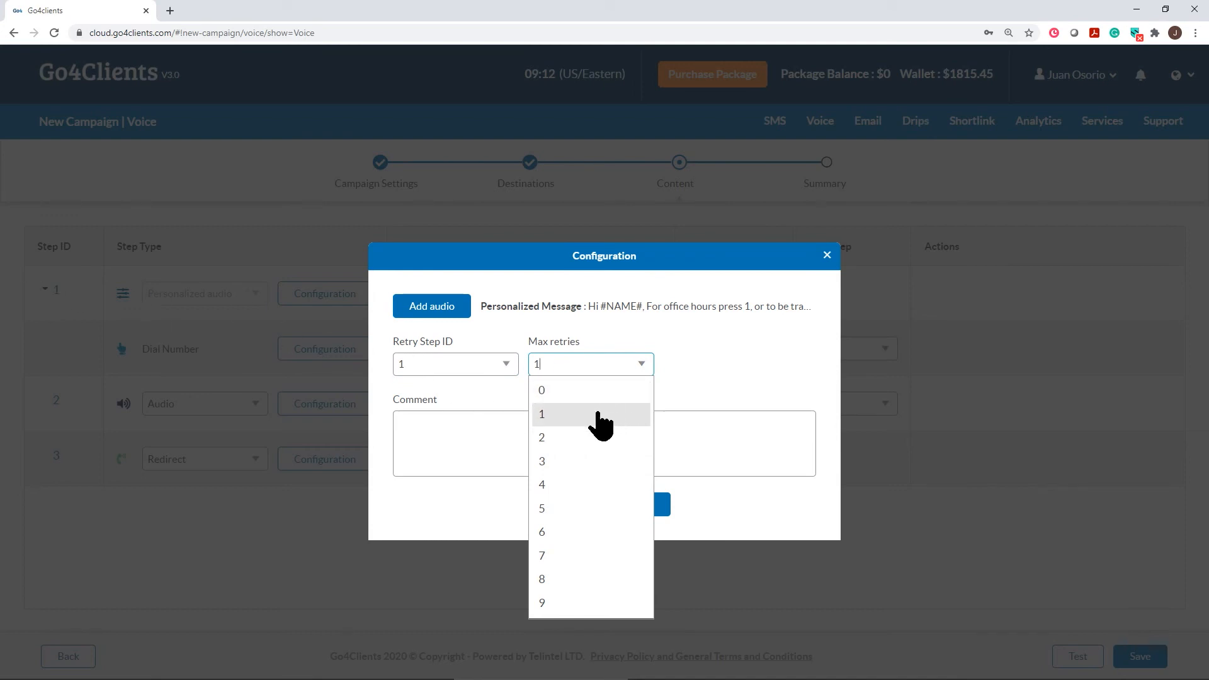
left_click(581, 441)
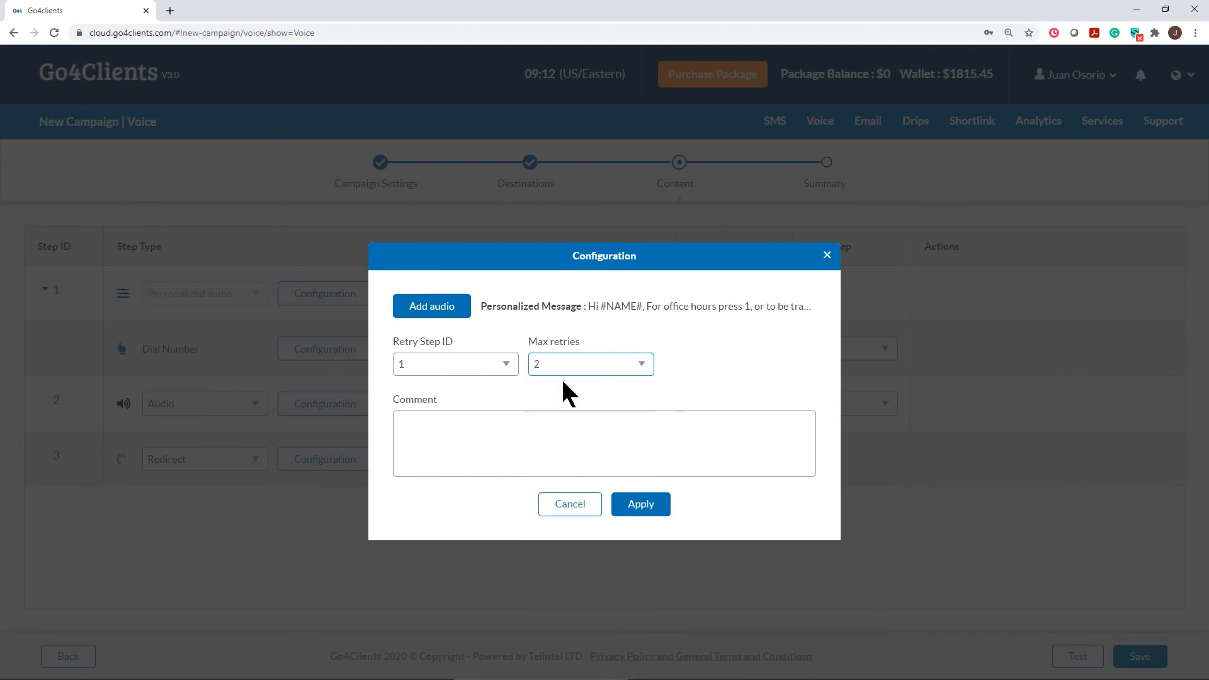
left_click(641, 504)
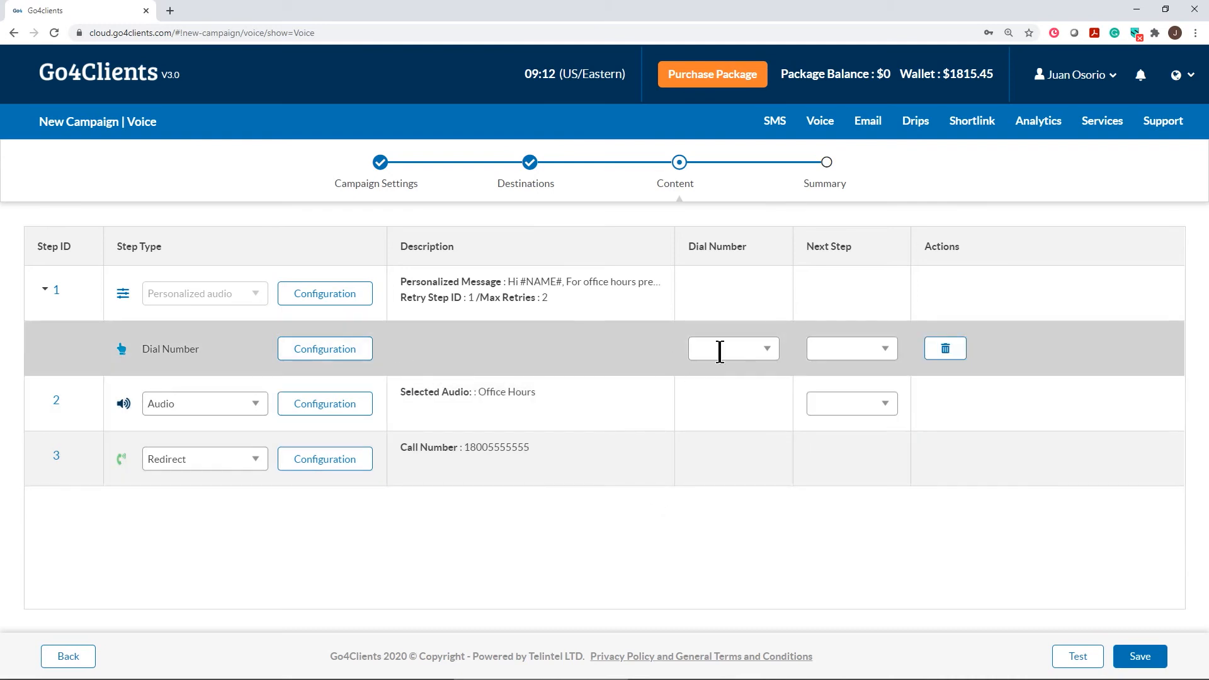
Route step 1's first dial option to step 2, and add a second dial option routed to step 3.
left_click(886, 353)
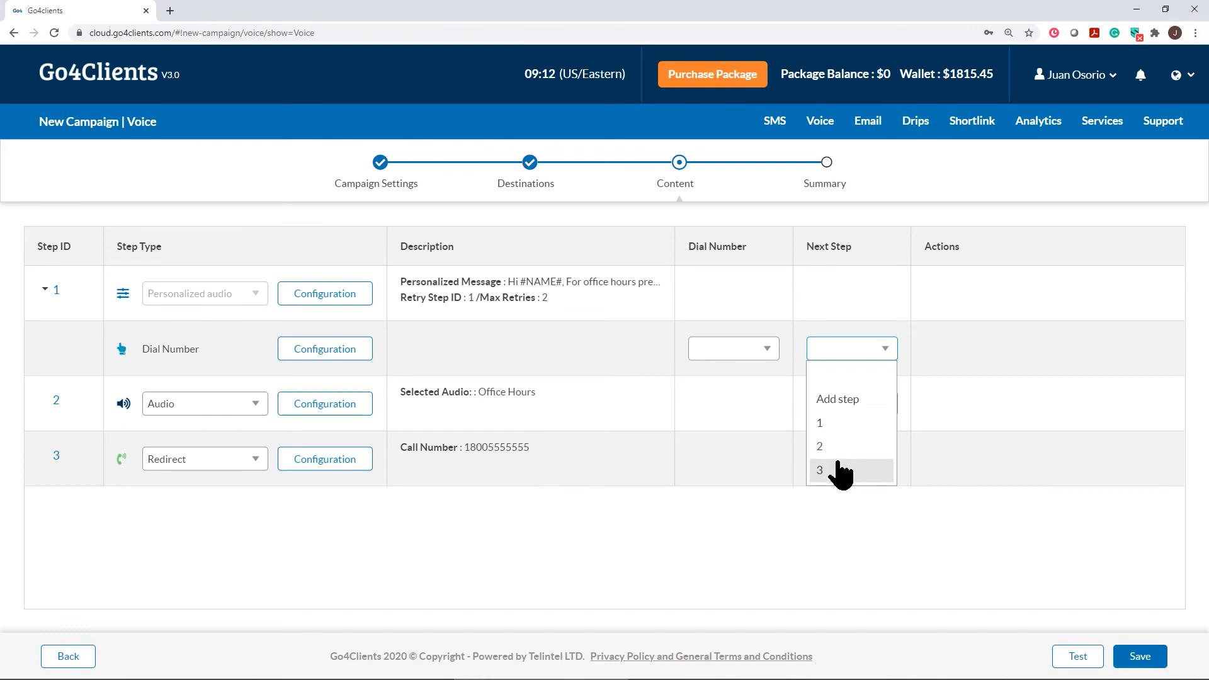
left_click(825, 446)
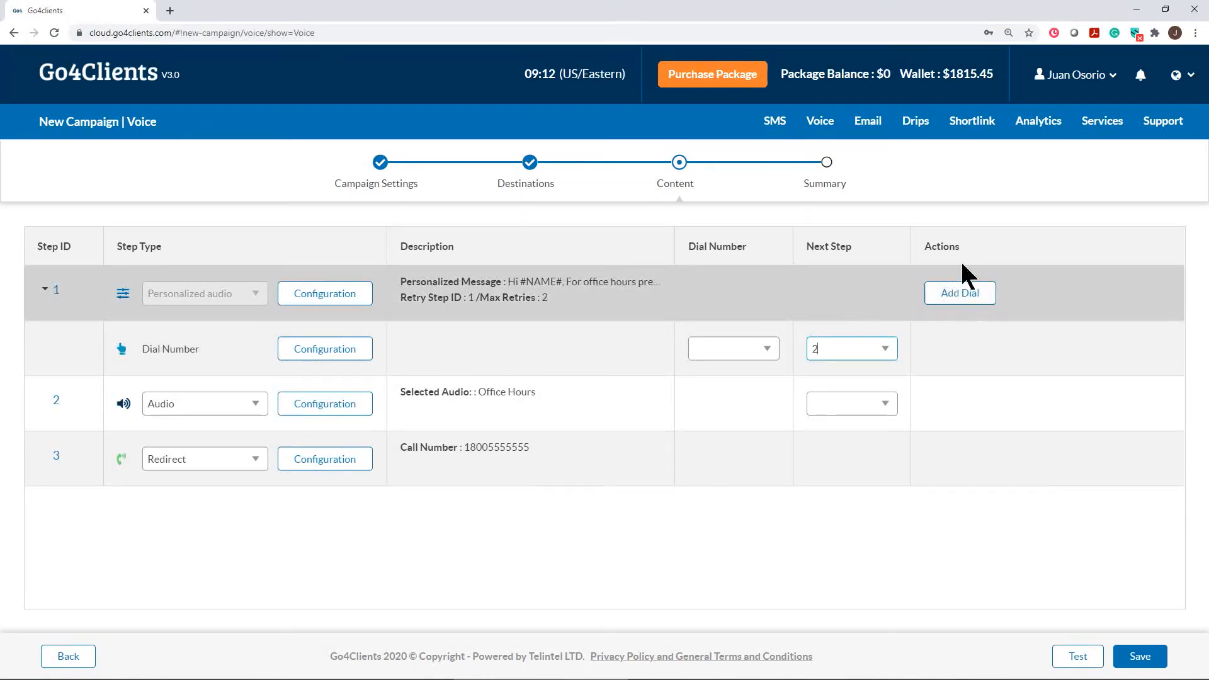
left_click(958, 294)
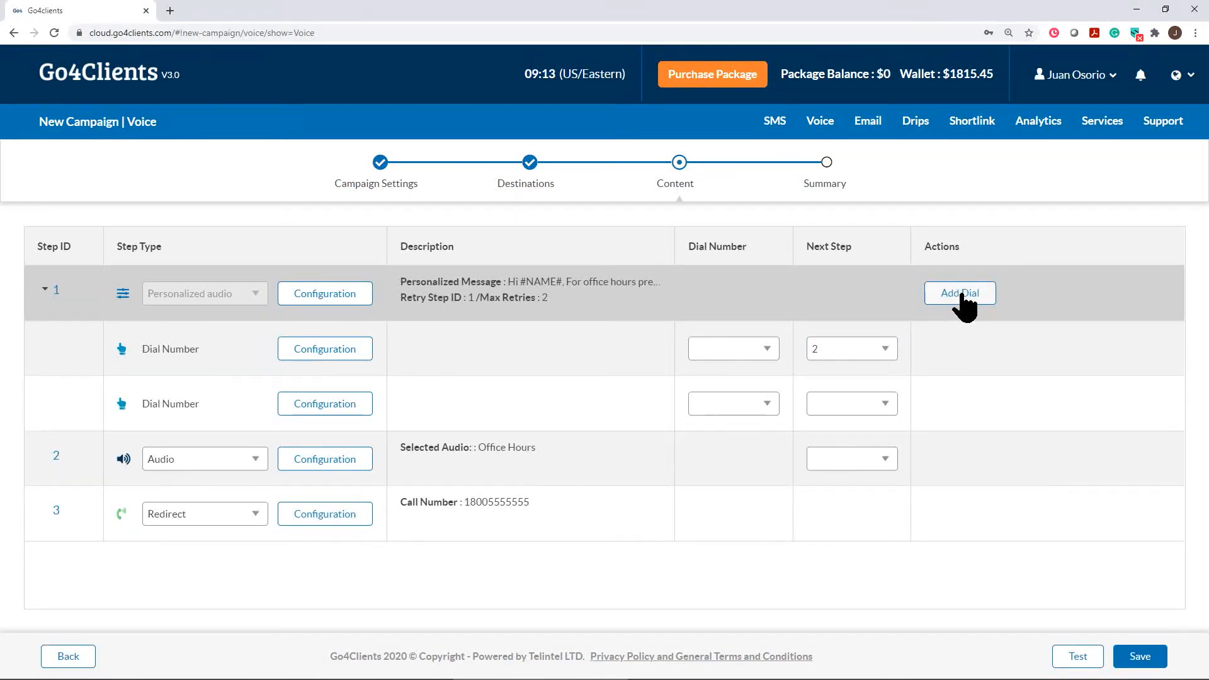
left_click(885, 411)
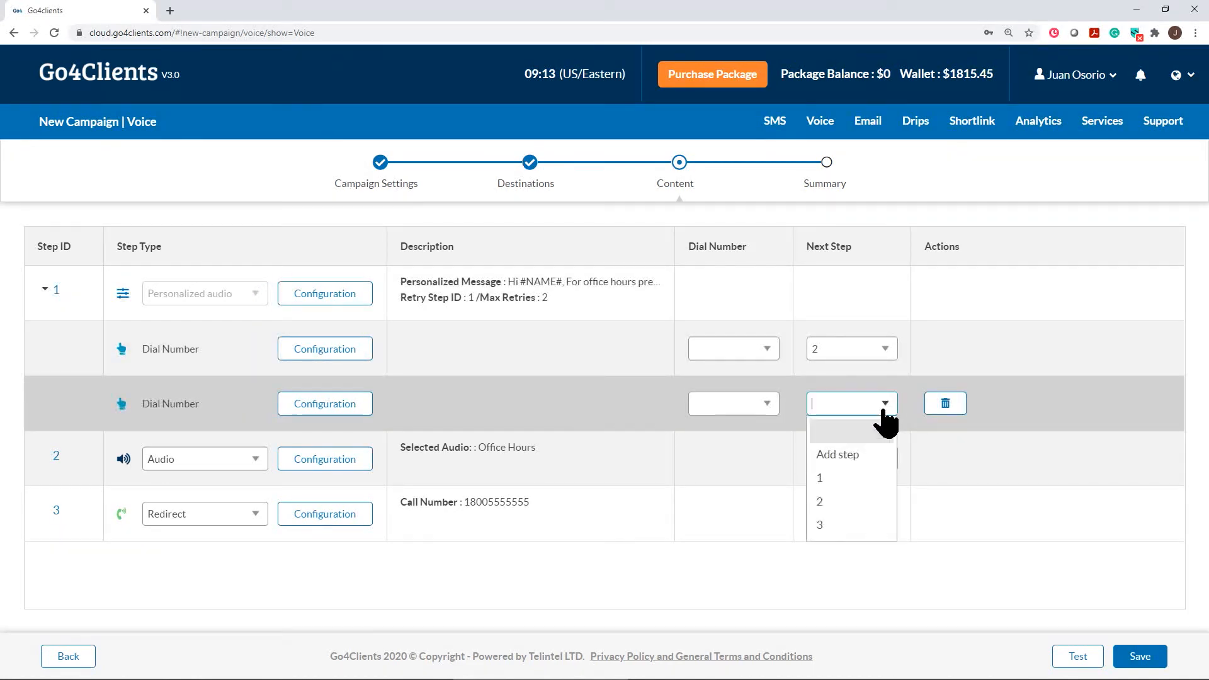
left_click(822, 527)
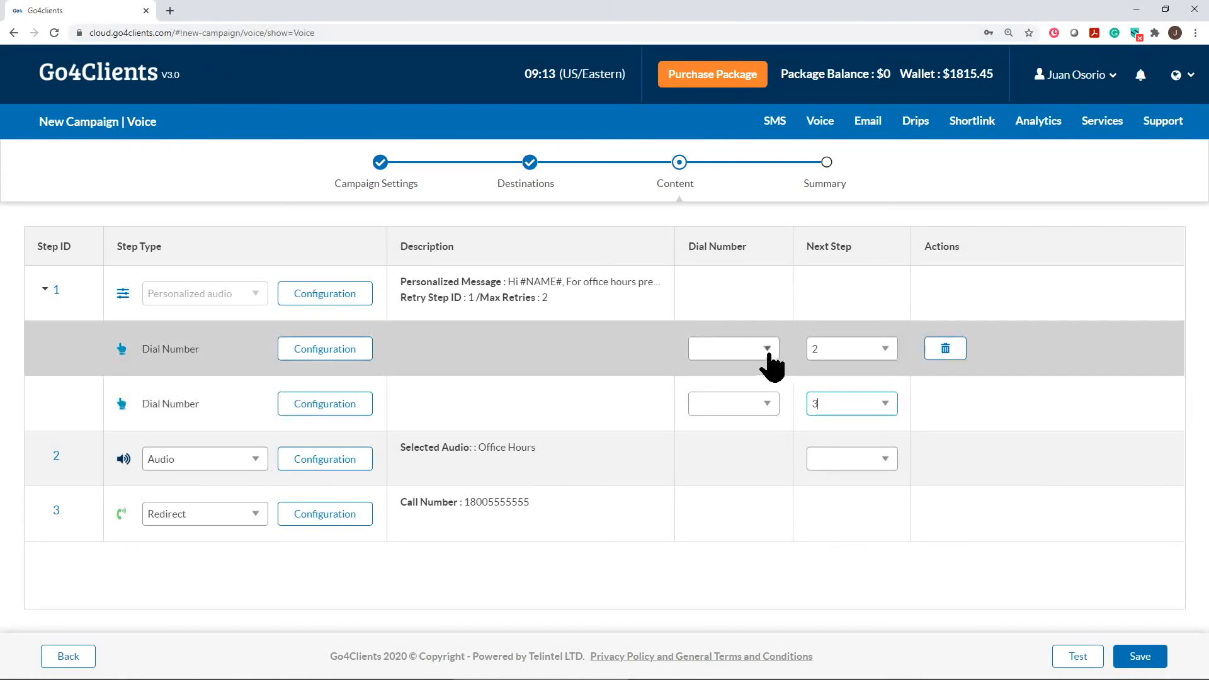
Assign dial number 2 to the option leading to step 3 and dial number 1 to the option leading to step 2.
left_click(767, 404)
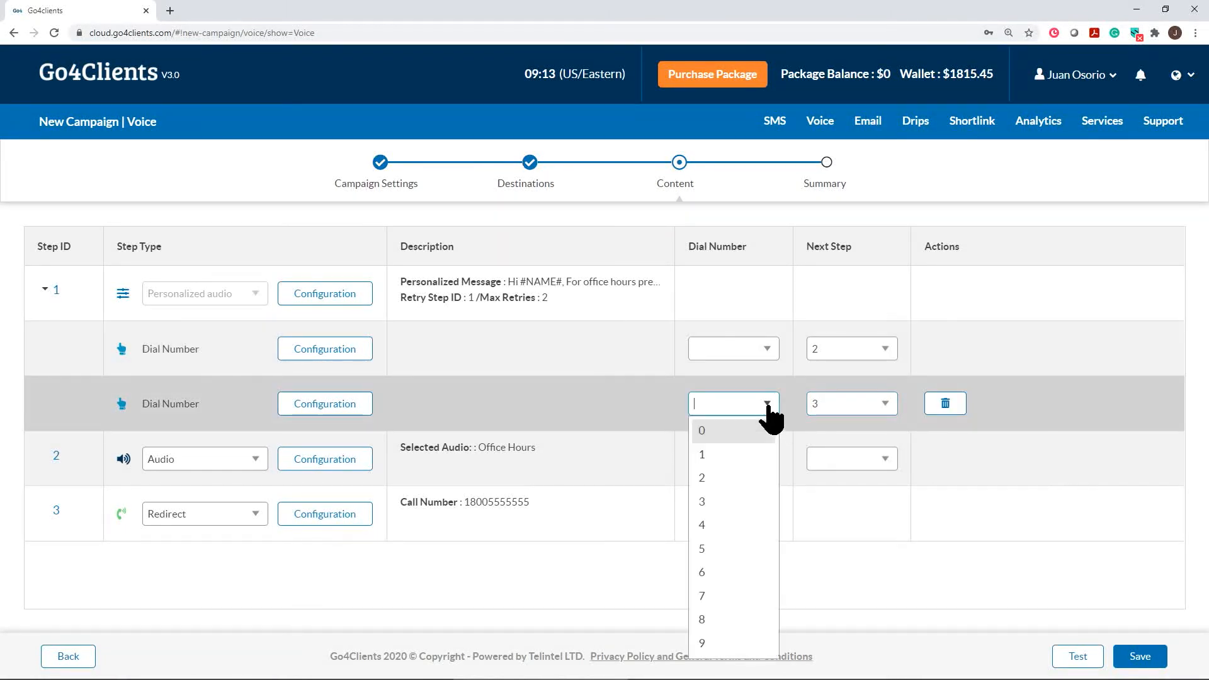
left_click(729, 481)
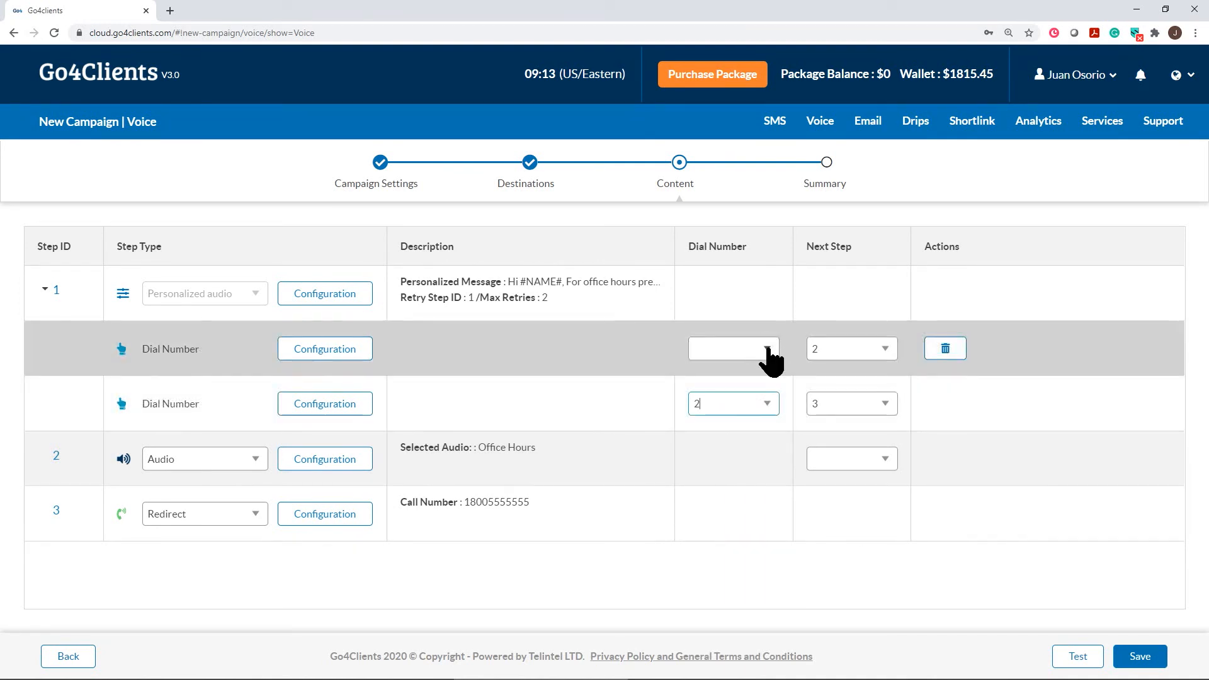
left_click(767, 350)
left_click(727, 400)
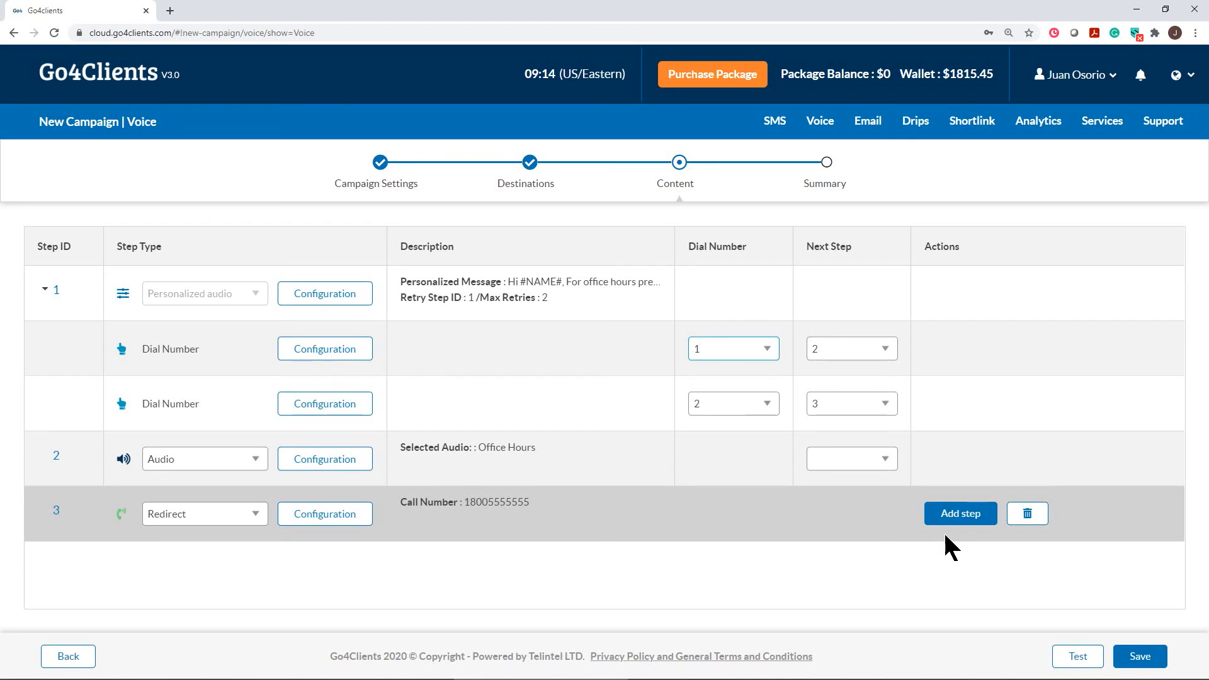
Add a fourth step of type Hangup and save the IVR.
left_click(964, 523)
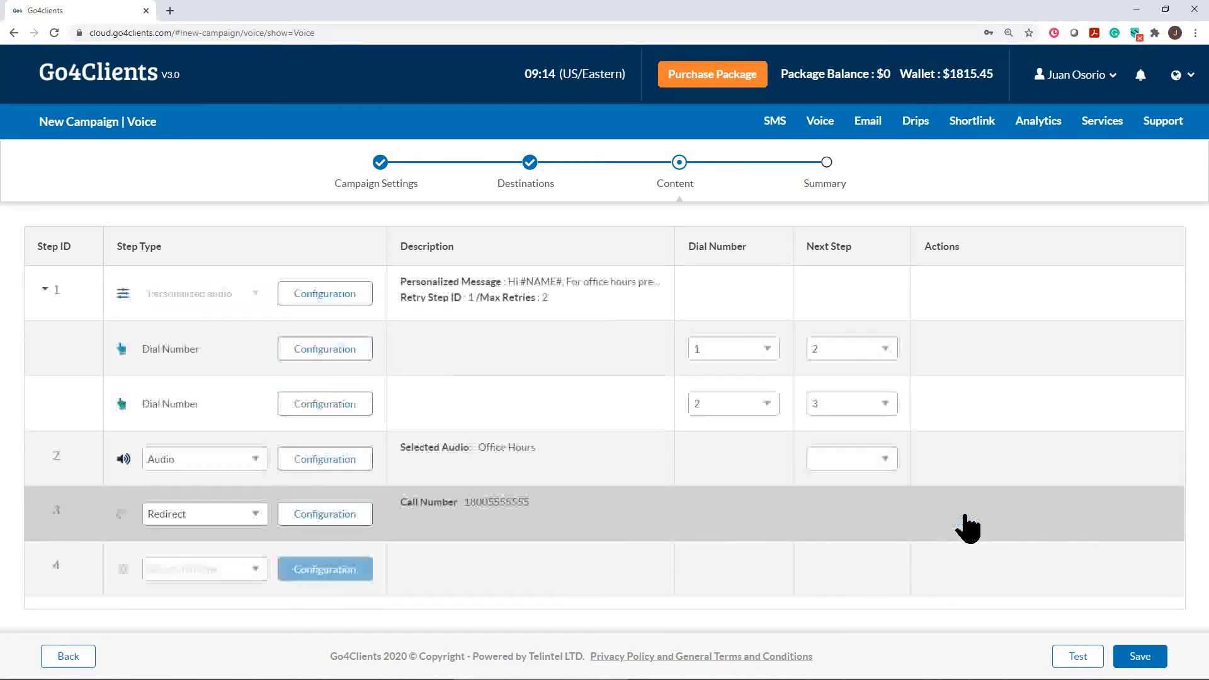
left_click(253, 573)
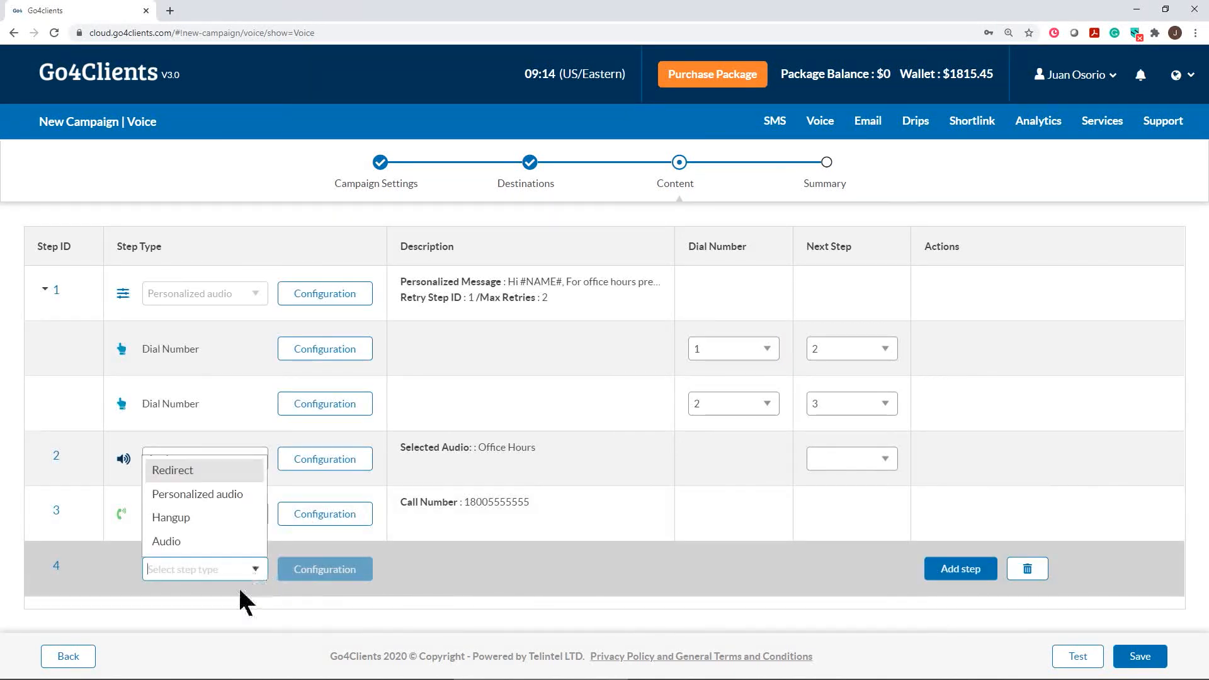
left_click(179, 517)
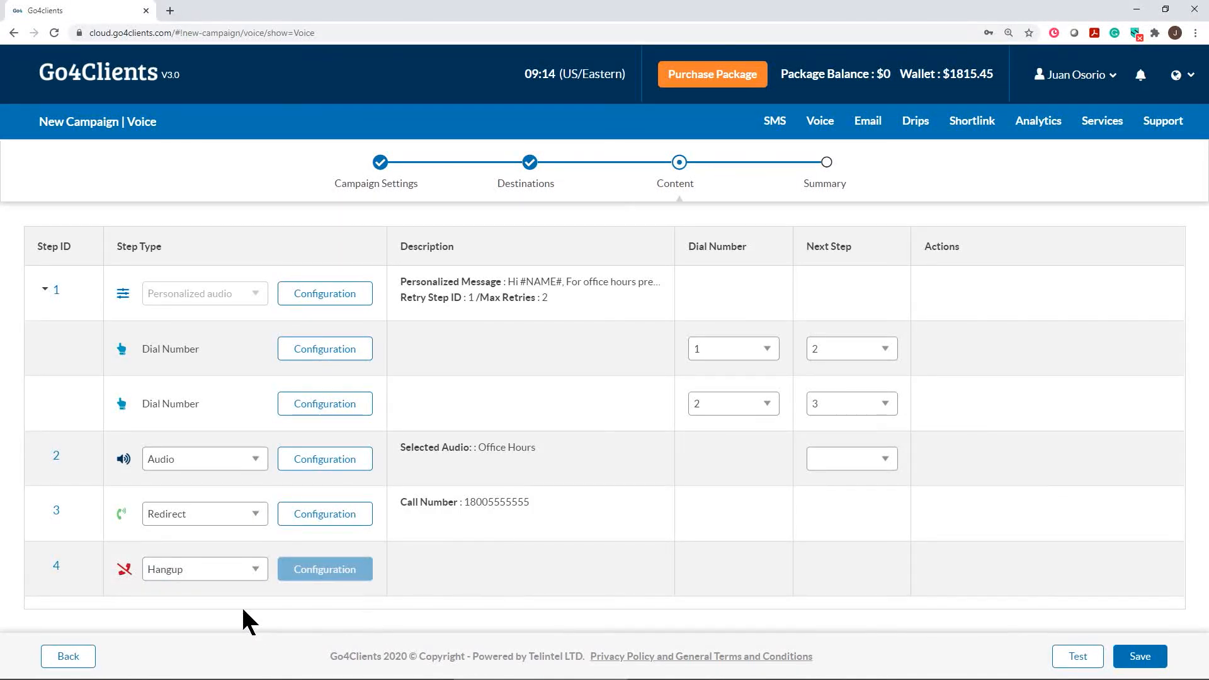
mouse_move(457, 578)
left_click(1139, 657)
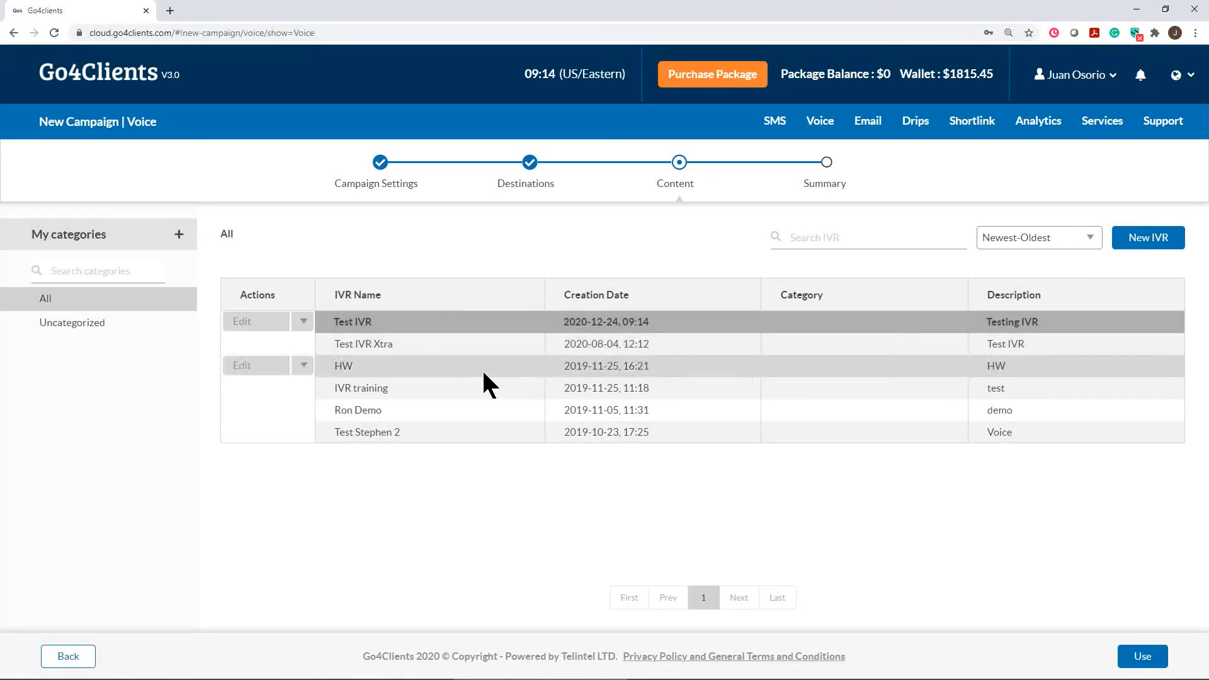
Use Test IVR as the campaign's content and review the Recipients, Content and Pricing sections of the summary.
left_click(402, 321)
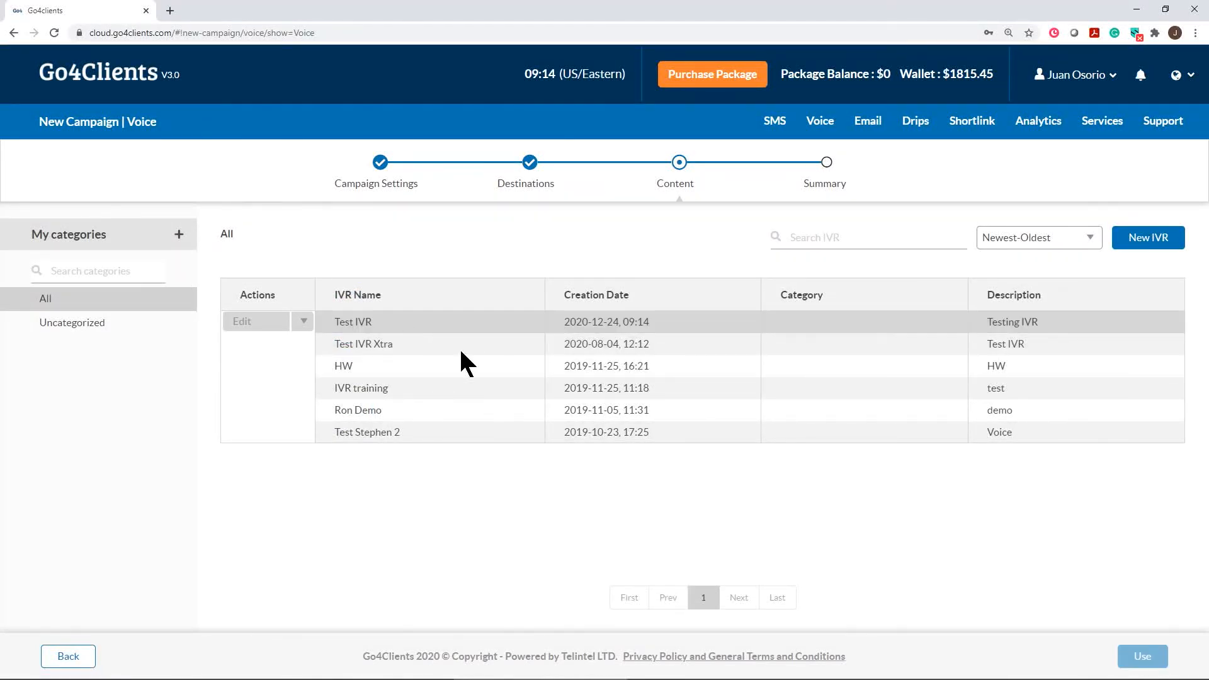
left_click(498, 325)
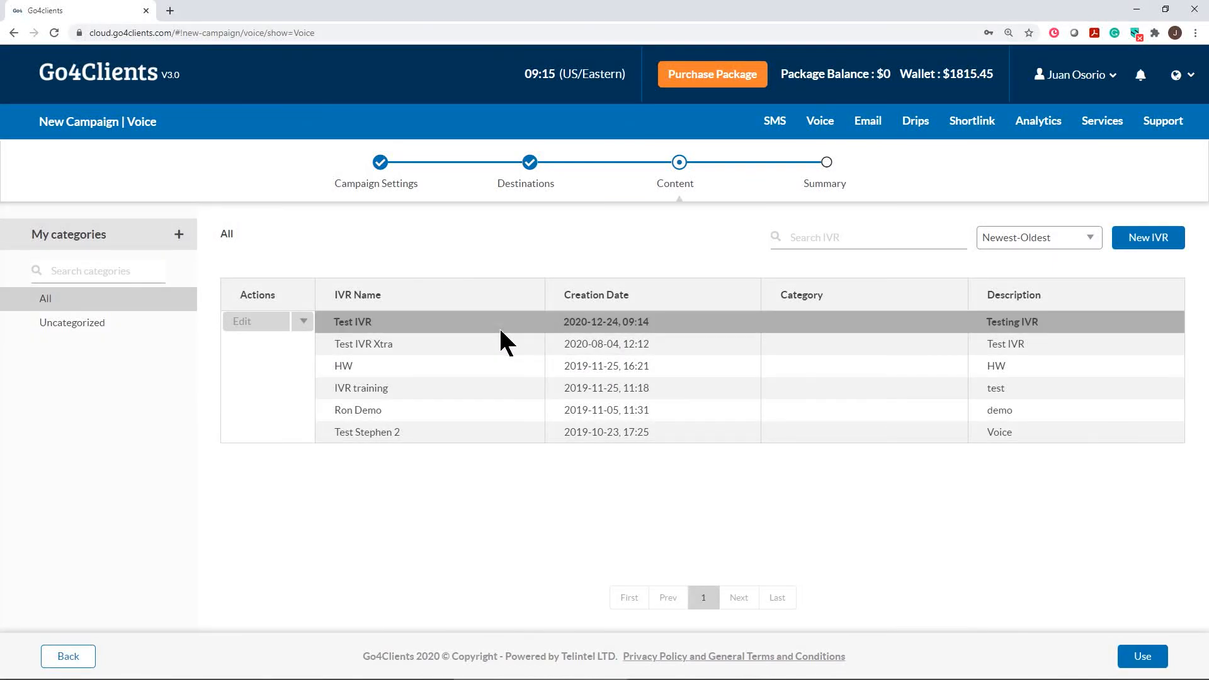
left_click(1143, 657)
scroll(863, 491, "down", 3)
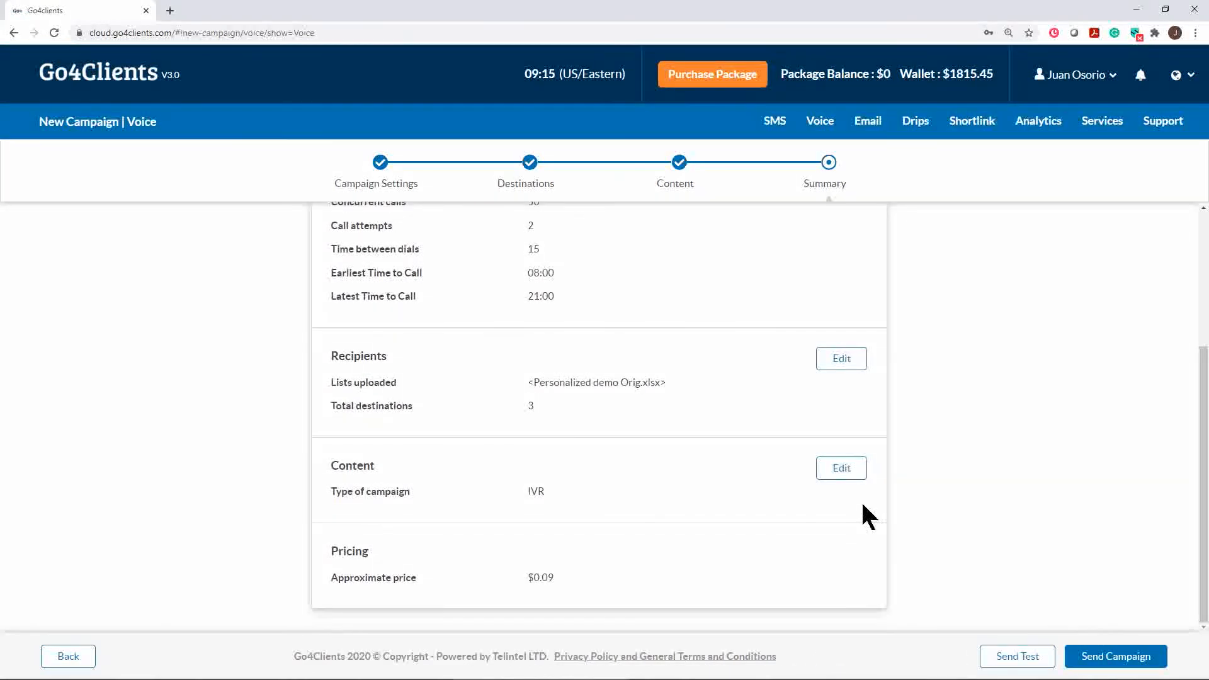